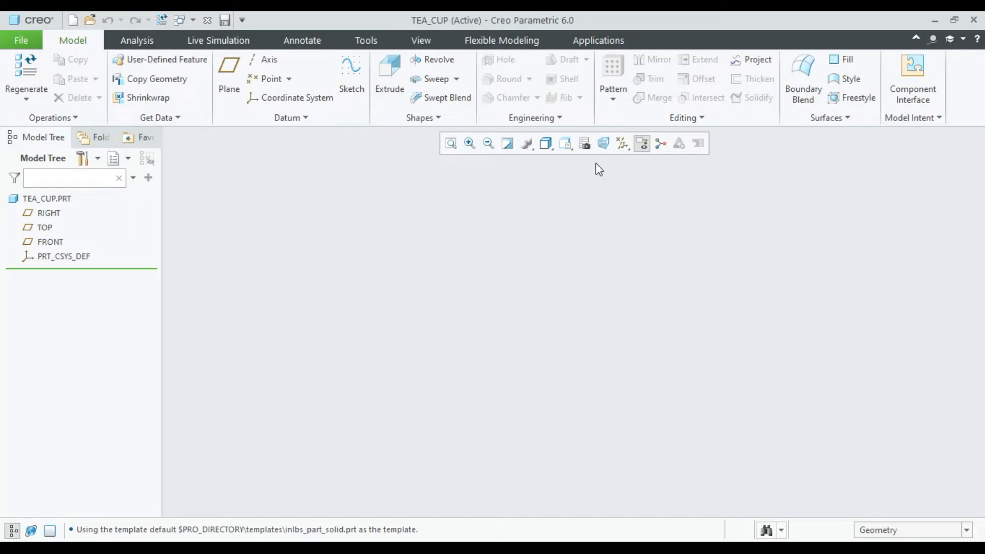
Turn on the display of all datum features and start a sketch on the RIGHT plane
{"action": "left_click", "coordinate": [623, 143]}
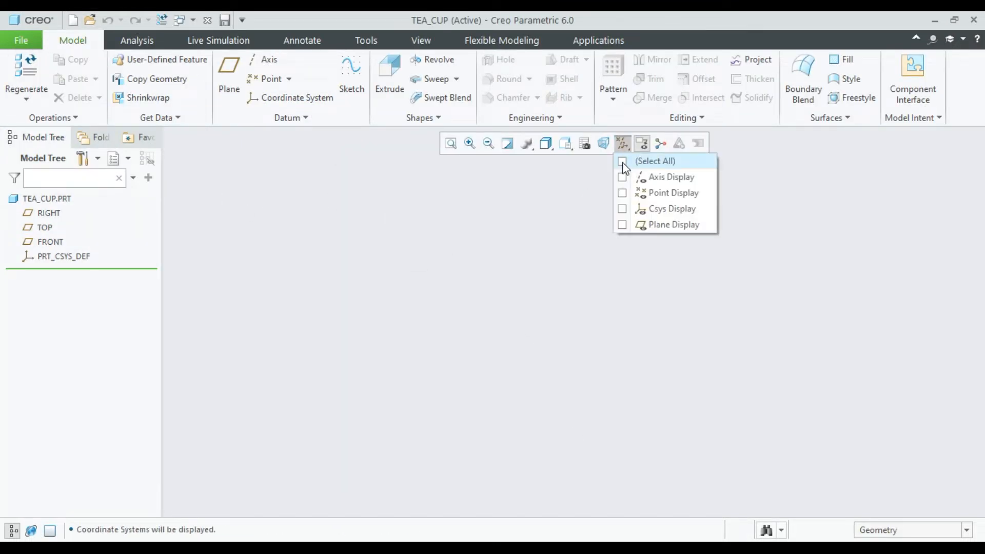
{"action": "left_click", "coordinate": [623, 162]}
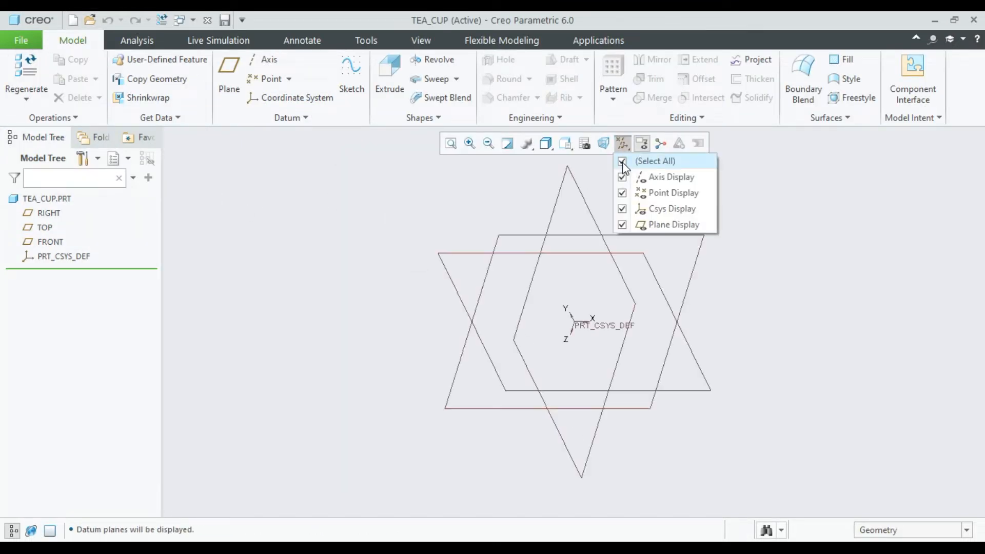
{"action": "left_click", "coordinate": [51, 213]}
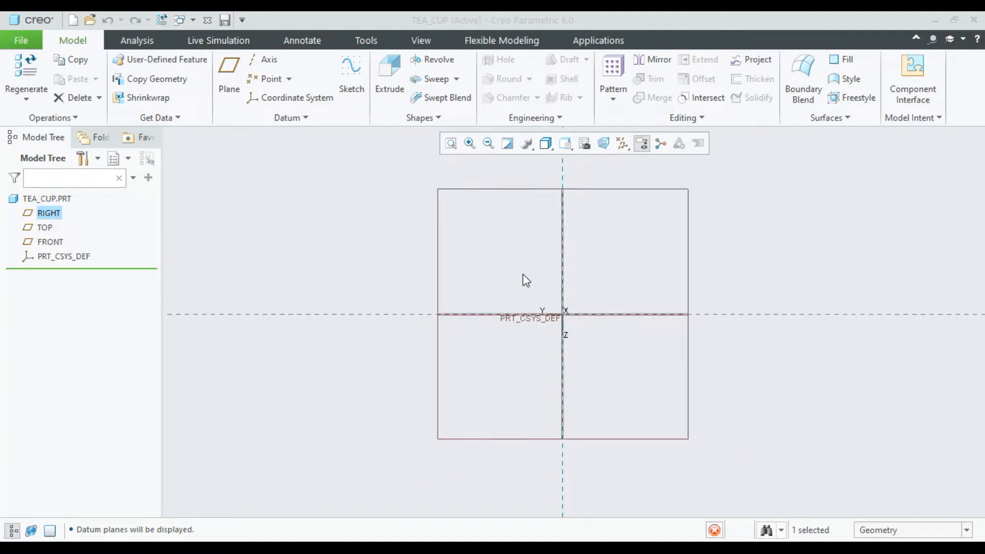
Draw vertical and horizontal datum centerlines through the sketch origin
{"action": "left_click", "coordinate": [174, 60]}
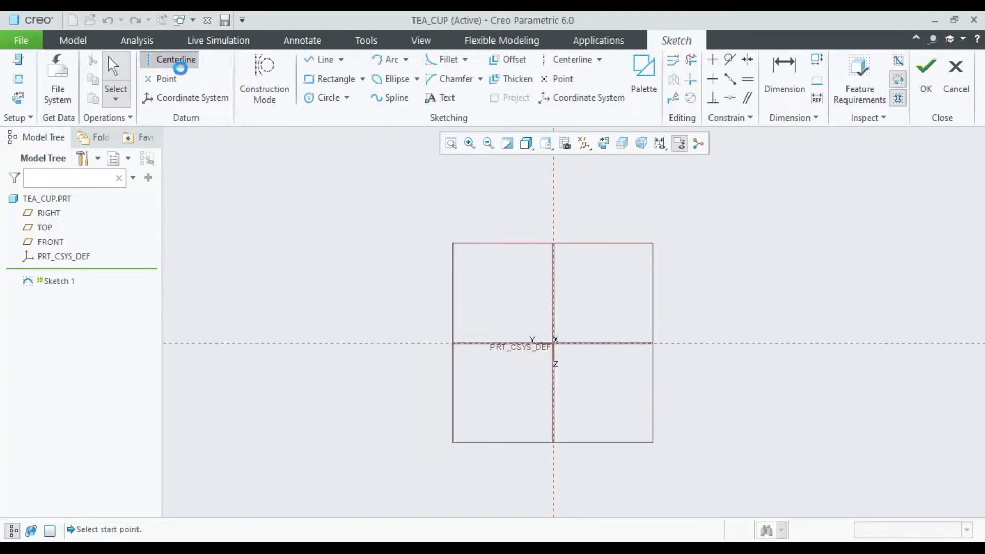
{"action": "left_click", "coordinate": [549, 325]}
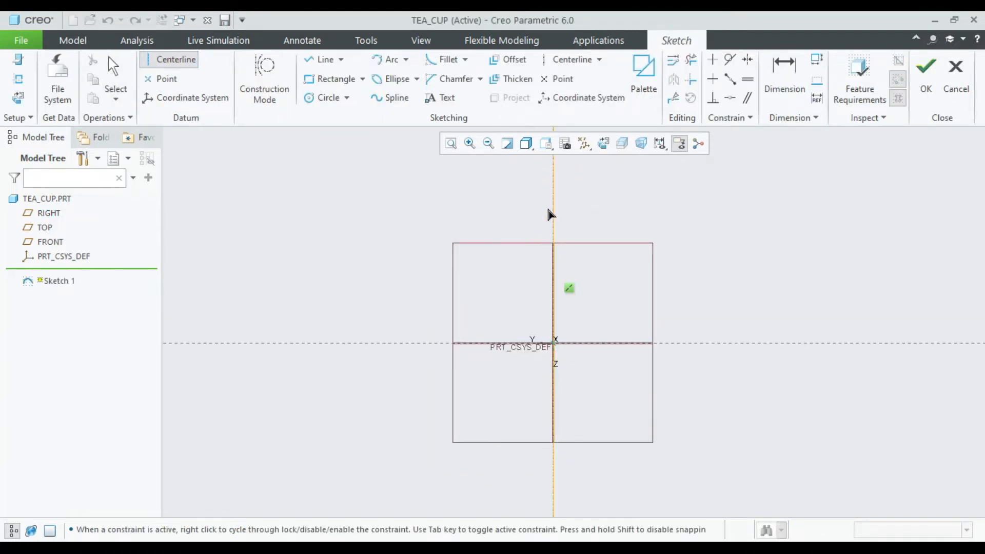
{"action": "left_click", "coordinate": [555, 343]}
{"action": "middle_click", "coordinate": [744, 254]}
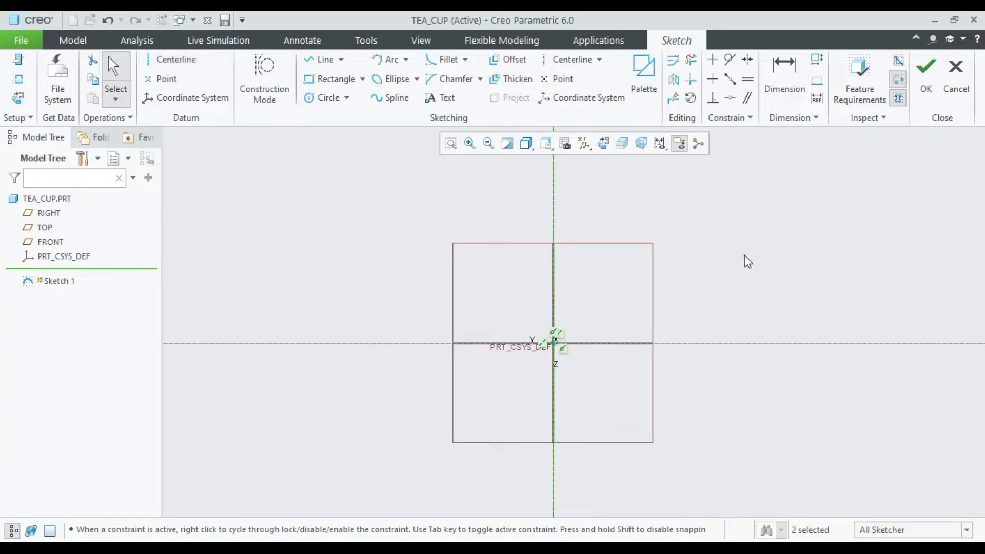
{"action": "scroll", "coordinate": [780, 209], "scroll_direction": "down", "scroll_amount": 1}
{"action": "scroll", "coordinate": [844, 207], "scroll_direction": "up", "scroll_amount": 2}
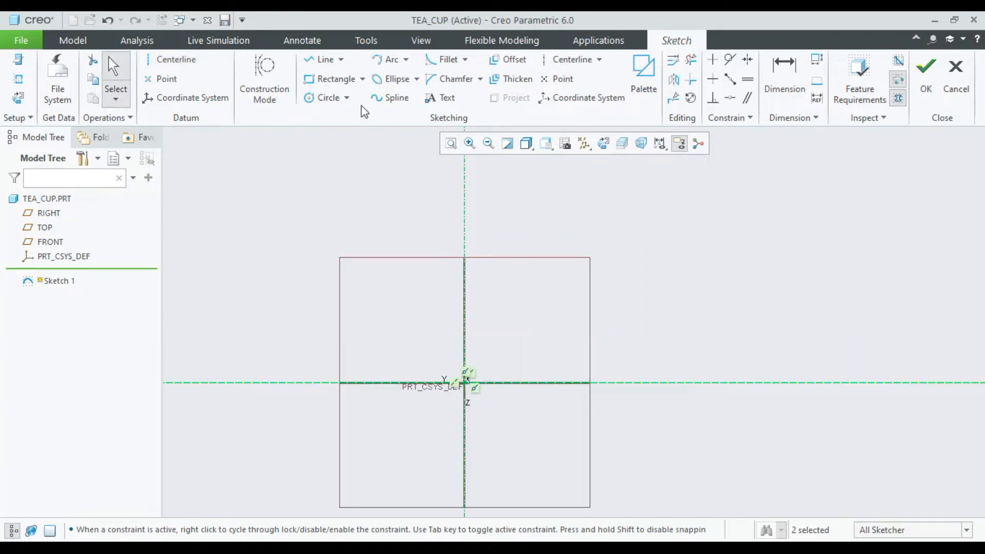
Sketch a horizontal base line about 163 long from the origin along the horizontal reference
{"action": "left_click", "coordinate": [316, 67]}
{"action": "left_click", "coordinate": [464, 382]}
{"action": "left_click", "coordinate": [545, 382]}
{"action": "middle_click", "coordinate": [544, 390]}
{"action": "middle_click", "coordinate": [532, 415]}
{"action": "scroll", "coordinate": [533, 415], "scroll_direction": "up", "scroll_amount": 5}
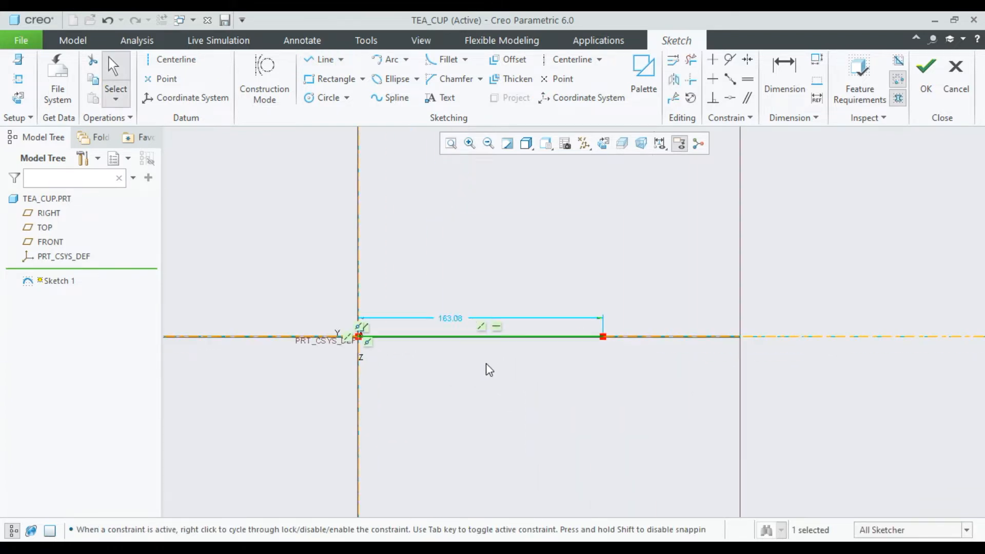
Set the base line's length to 15
{"action": "double_click", "coordinate": [451, 318]}
{"action": "type", "text": "5"}
{"action": "key", "text": "Return"}
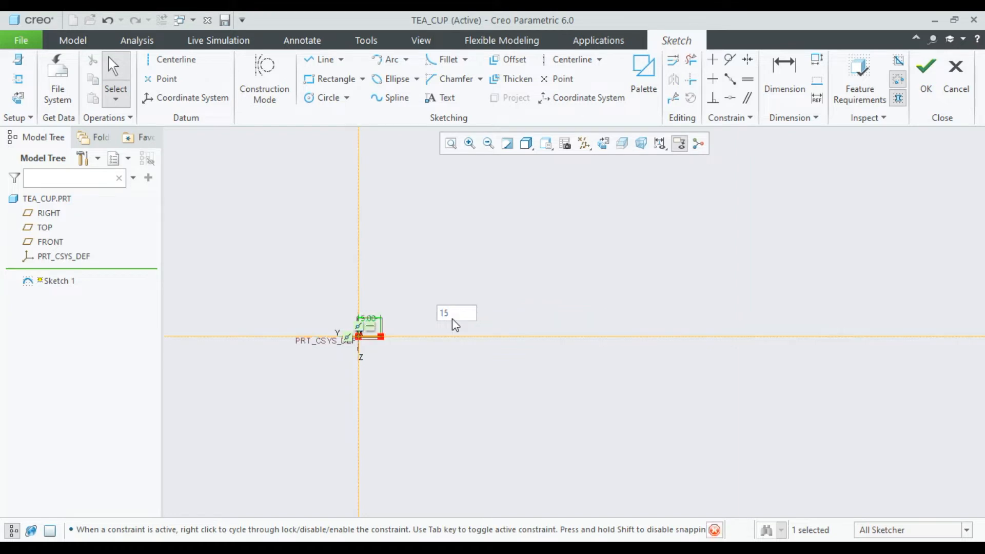
{"action": "left_click", "coordinate": [459, 144]}
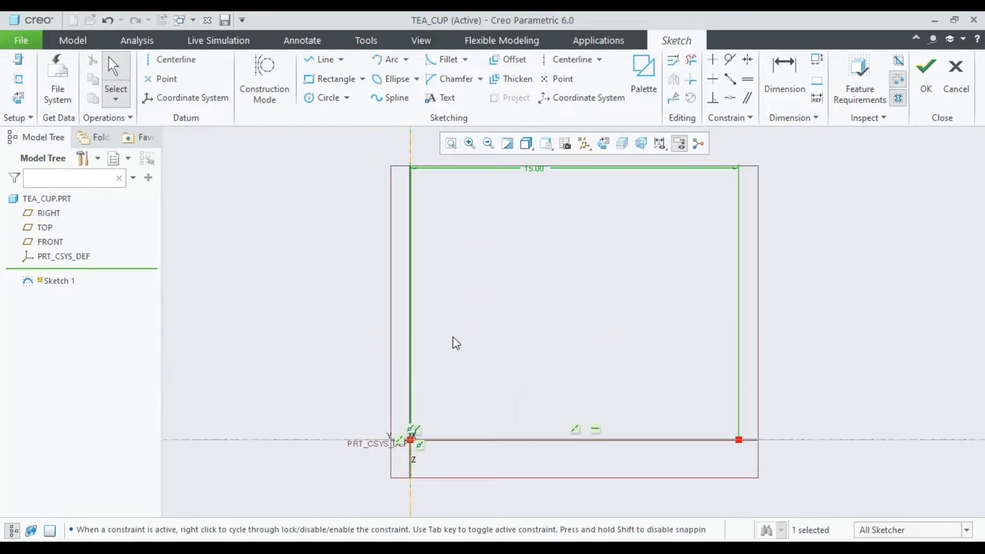
{"action": "mouse_move", "coordinate": [513, 210]}
{"action": "left_mouse_down"}
{"action": "mouse_move", "coordinate": [507, 346]}
{"action": "mouse_move", "coordinate": [369, 392]}
{"action": "left_mouse_up"}
Sketch a small tangent corner arc of about 1.8 radius, curving upward from the outer end of the base line
{"action": "left_click", "coordinate": [388, 59]}
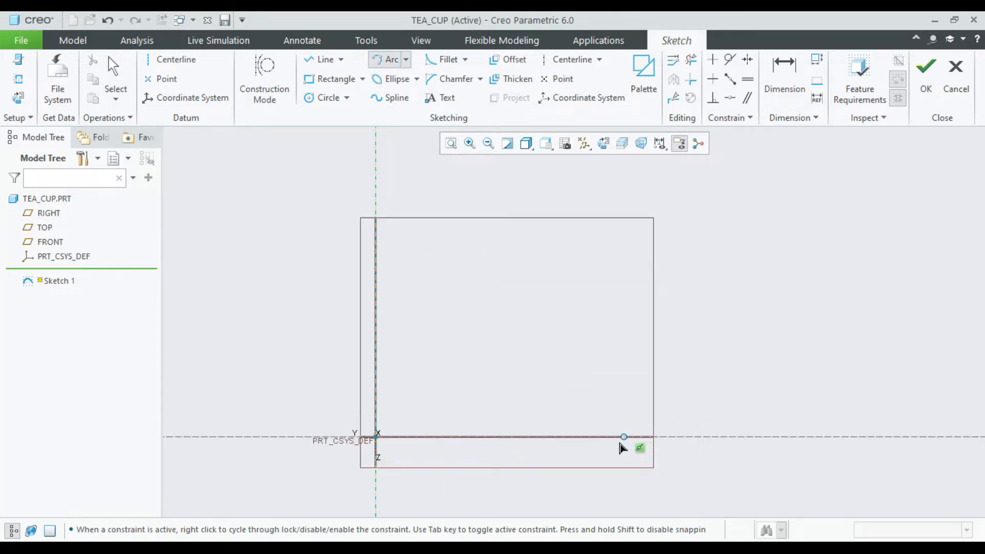
{"action": "left_click", "coordinate": [669, 416]}
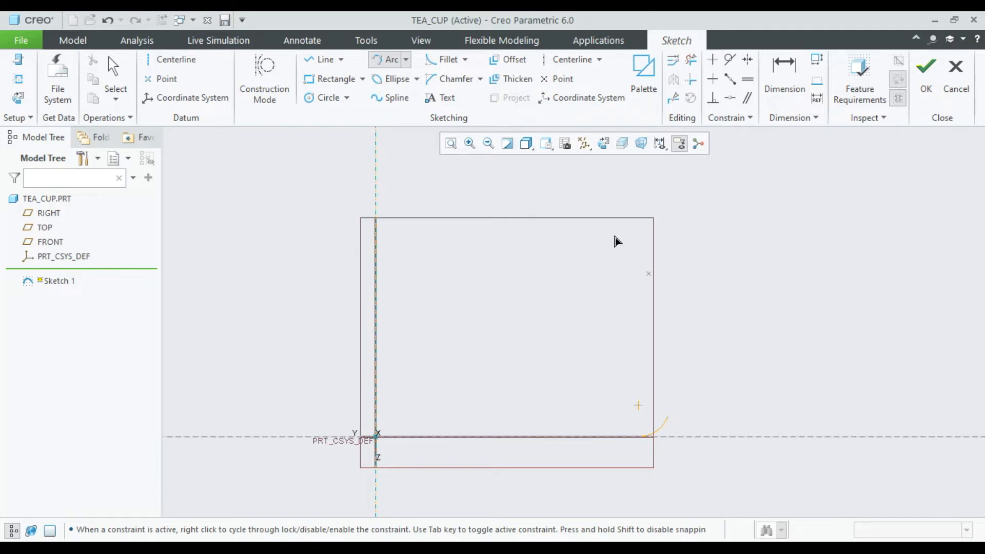
{"action": "left_click", "coordinate": [322, 60]}
{"action": "left_click", "coordinate": [670, 417]}
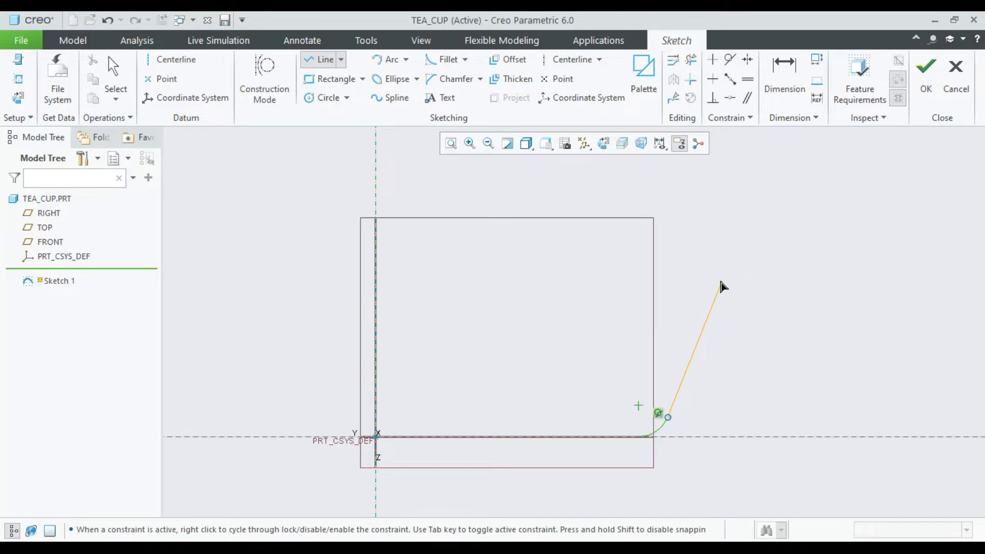
{"action": "middle_click", "coordinate": [746, 226]}
Sketch a tangent wall arc of about 37.5 radius from the corner arc up to a height of about 12.4
{"action": "left_click", "coordinate": [385, 60]}
{"action": "left_click", "coordinate": [668, 416]}
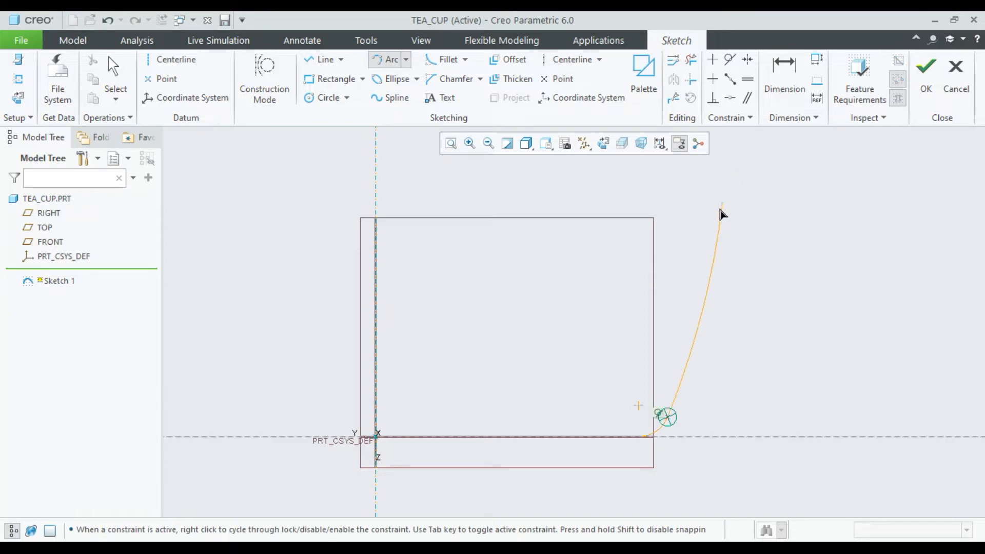
{"action": "left_click", "coordinate": [714, 221]}
{"action": "middle_click", "coordinate": [759, 333]}
Set the wall arc's radius to 40 and the profile's height to 15
{"action": "double_click", "coordinate": [749, 354]}
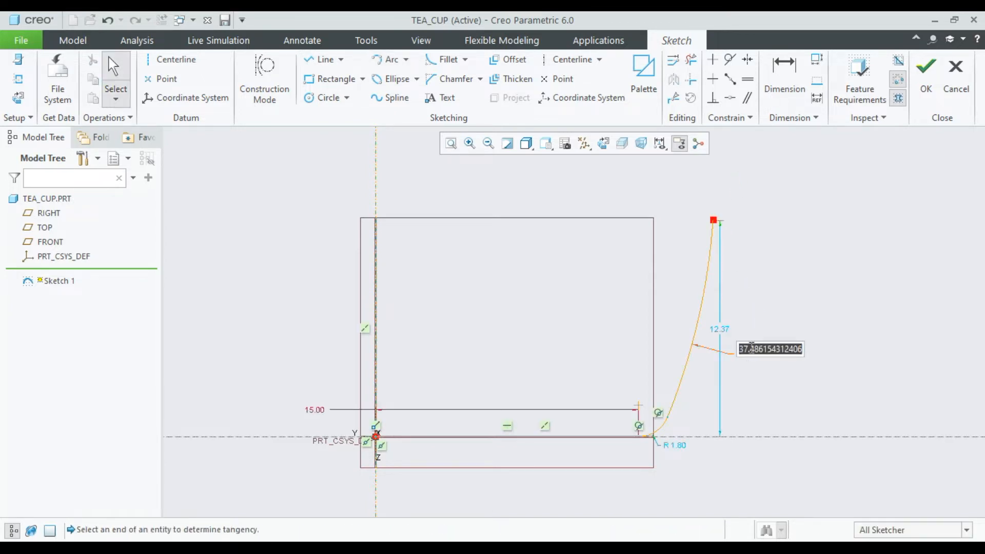
{"action": "type", "text": "40"}
{"action": "key", "text": "Return"}
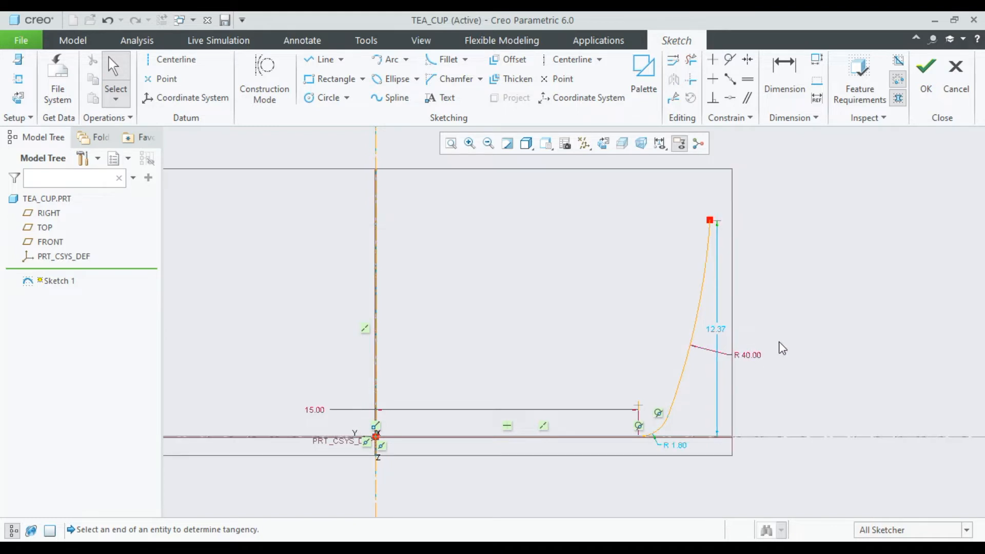
{"action": "double_click", "coordinate": [720, 330]}
{"action": "type", "text": "15"}
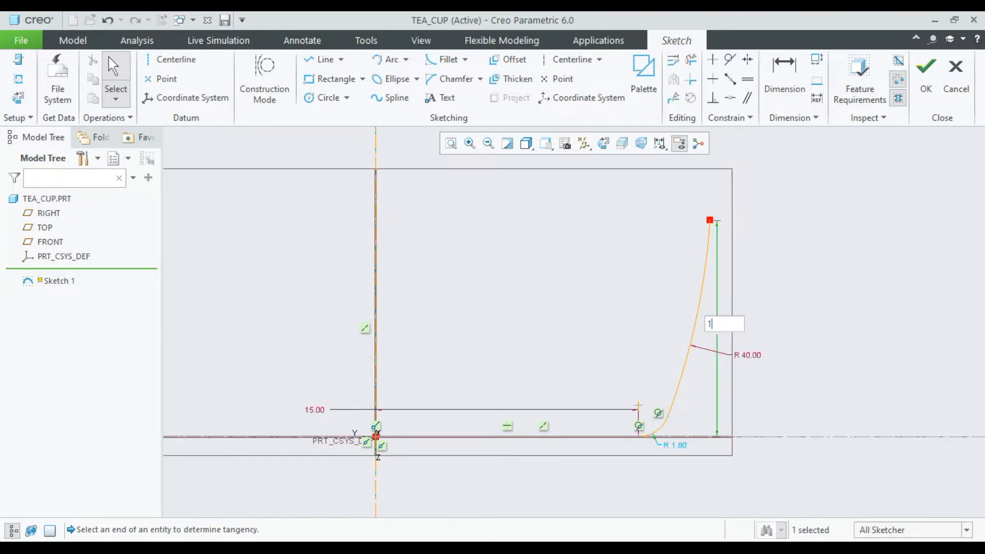
{"action": "key", "text": "Return"}
{"action": "left_click", "coordinate": [835, 294]}
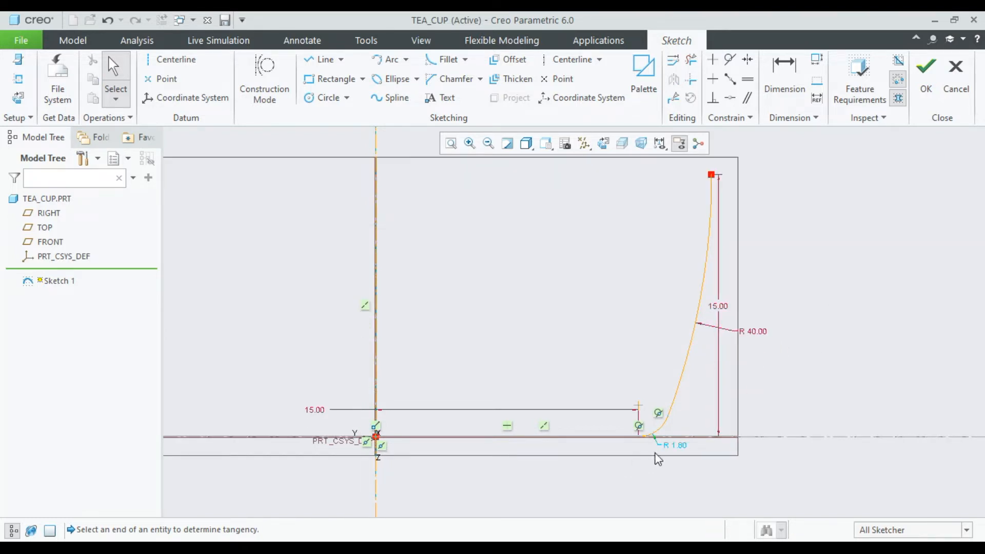
Set the radius of the small corner arc to 2
{"action": "double_click", "coordinate": [682, 447]}
{"action": "type", "text": "2"}
{"action": "key", "text": "Return"}
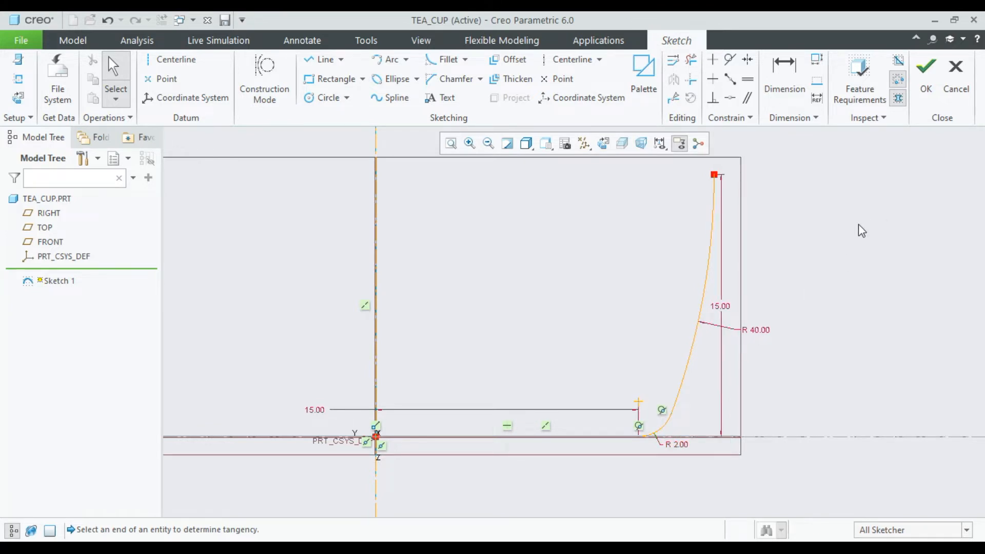
Offset the base line and corner arc as a chain by 1 toward the inside of the cup
{"action": "left_click", "coordinate": [494, 57]}
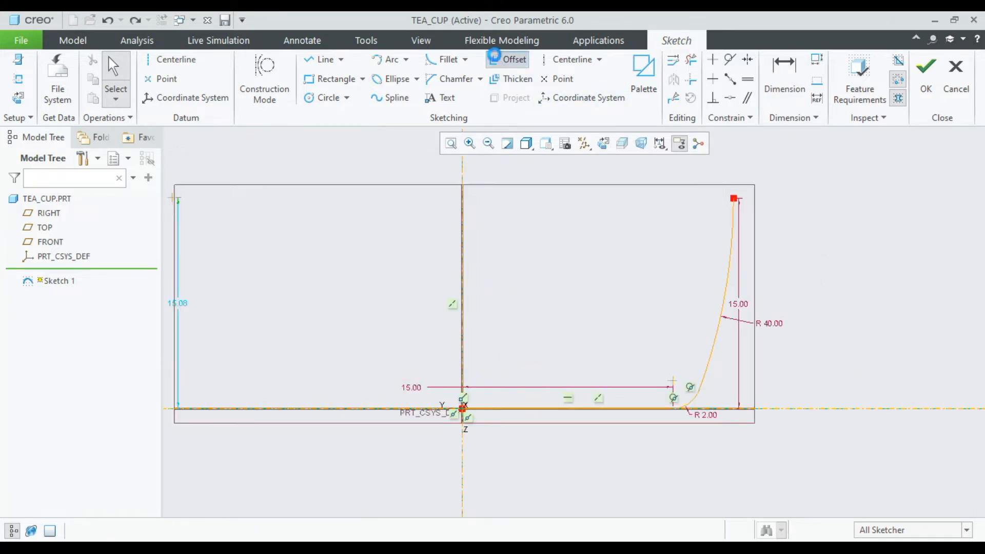
{"action": "left_click", "coordinate": [911, 67]}
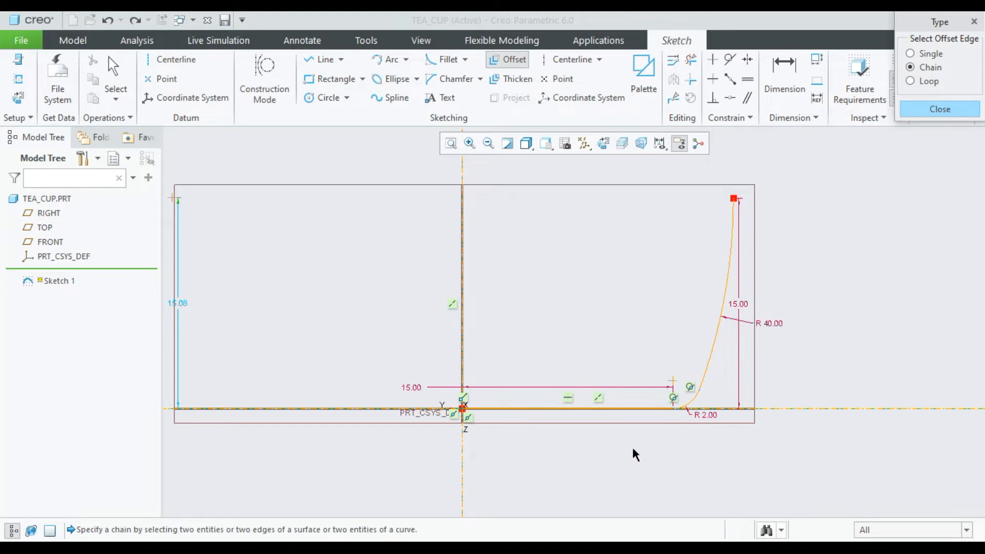
{"action": "left_click", "coordinate": [626, 408]}
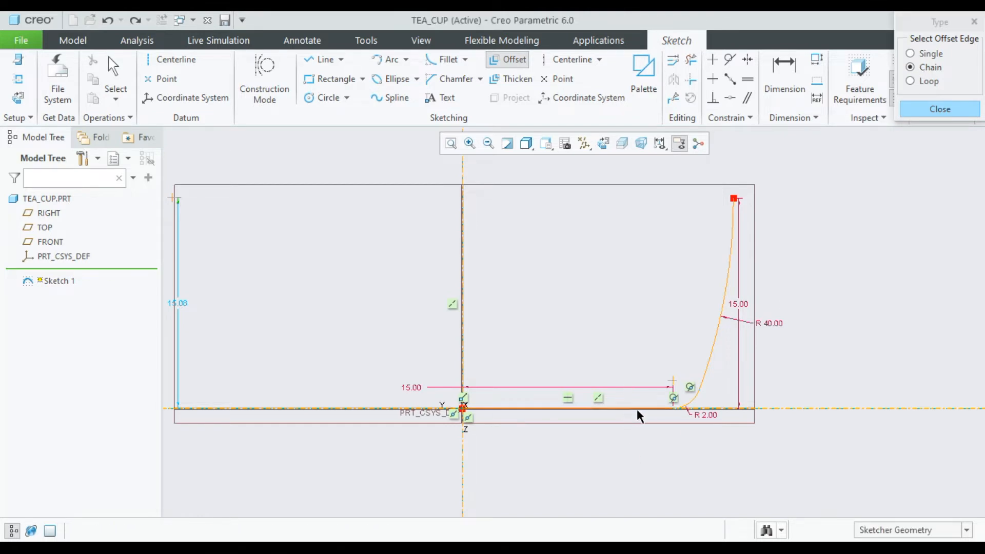
{"action": "left_click", "coordinate": [689, 402]}
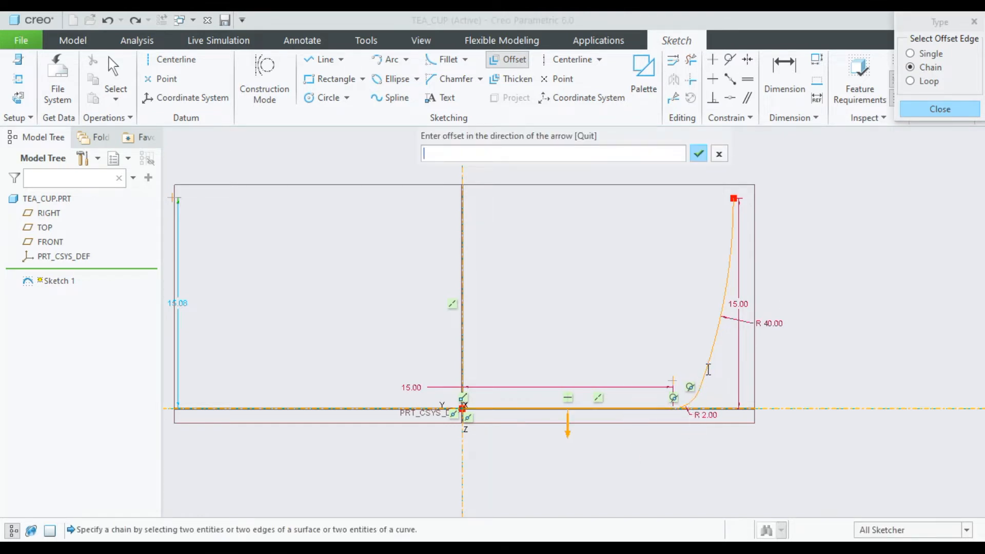
{"action": "left_click", "coordinate": [632, 159]}
{"action": "left_click", "coordinate": [693, 153]}
{"action": "scroll", "coordinate": [762, 320], "scroll_direction": "down", "scroll_amount": 1}
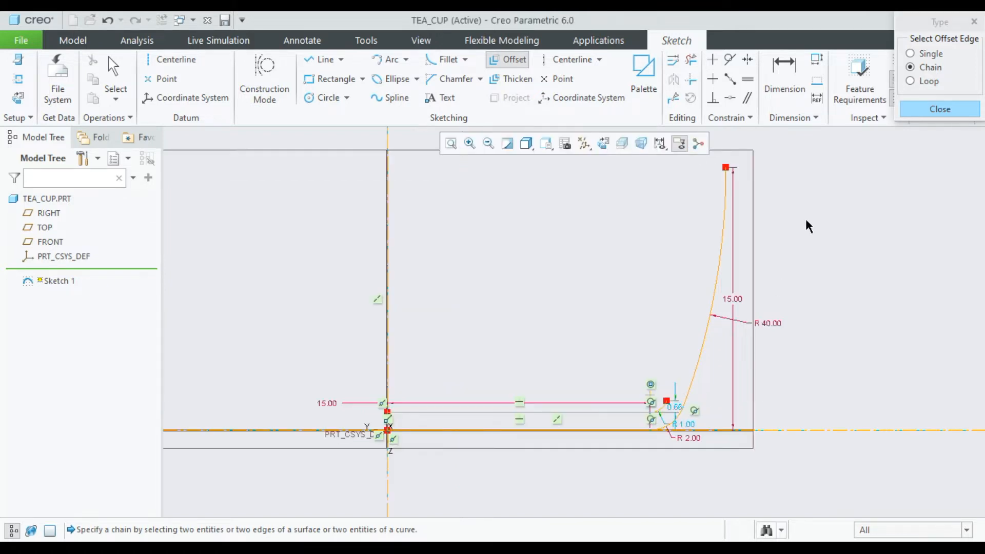
Offset the large wall arc as a single entity by 1 toward the inside of the cup
{"action": "left_click", "coordinate": [721, 248]}
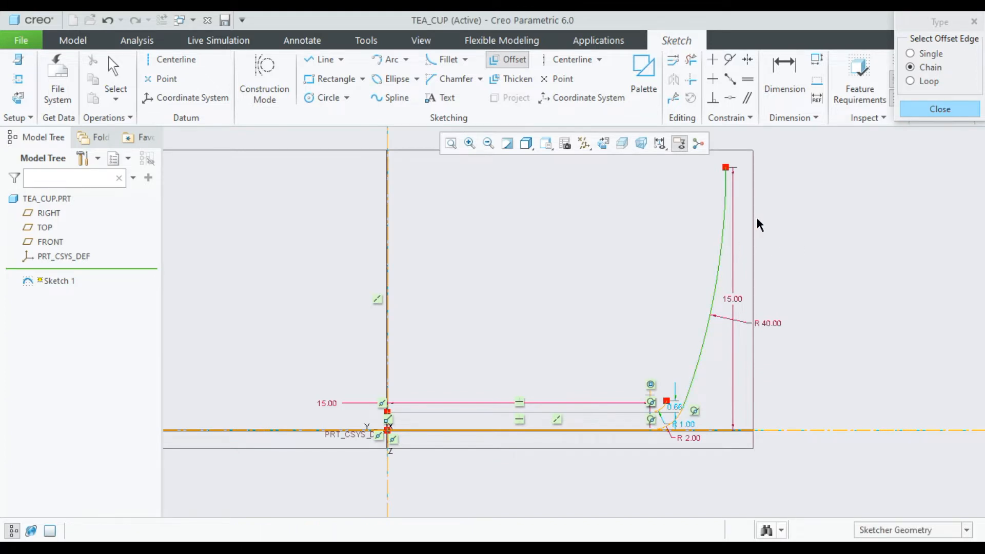
{"action": "left_click", "coordinate": [923, 106]}
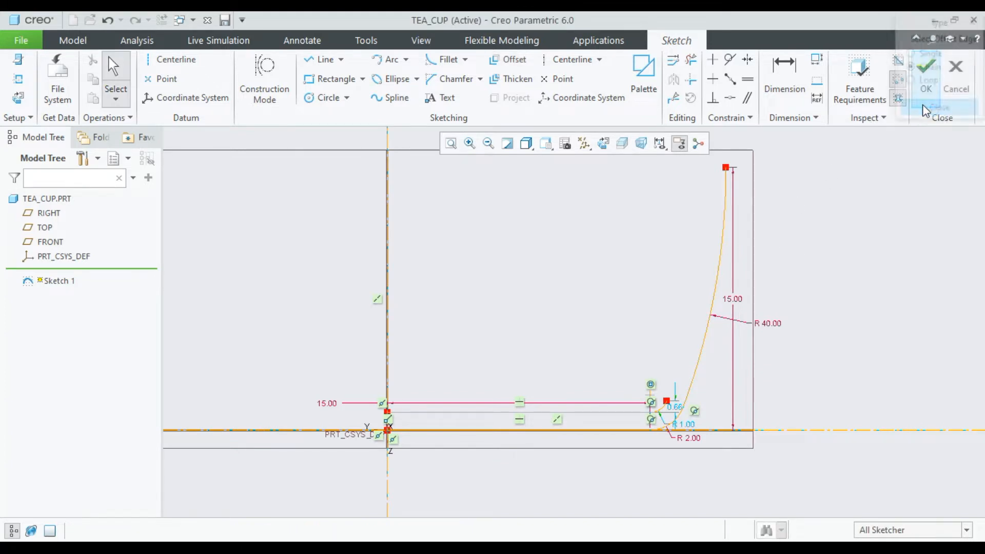
{"action": "left_click", "coordinate": [503, 59]}
{"action": "left_click", "coordinate": [700, 346]}
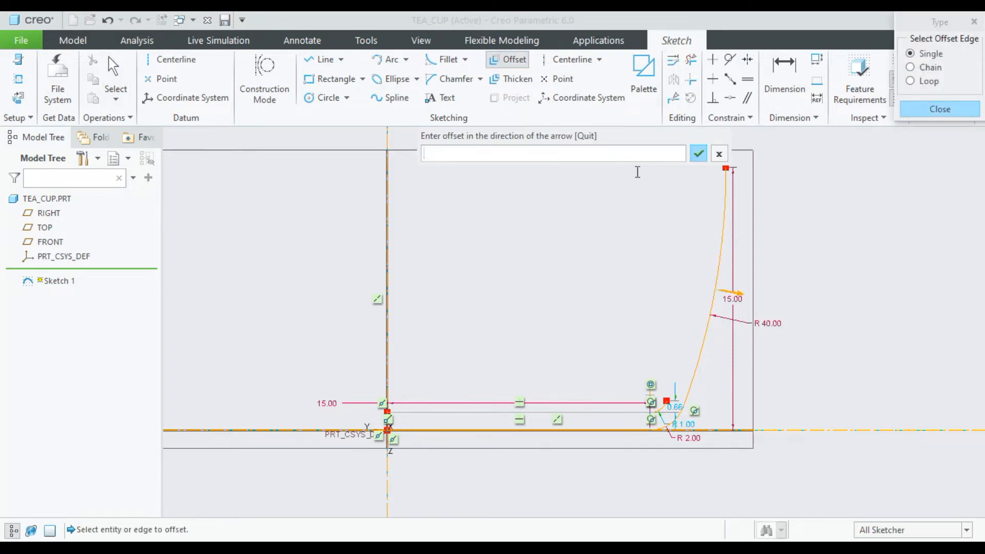
{"action": "left_click", "coordinate": [699, 154]}
{"action": "scroll", "coordinate": [774, 267], "scroll_direction": "down", "scroll_amount": 5}
{"action": "scroll", "coordinate": [736, 403], "scroll_direction": "up", "scroll_amount": 4}
{"action": "scroll", "coordinate": [735, 402], "scroll_direction": "up", "scroll_amount": 5}
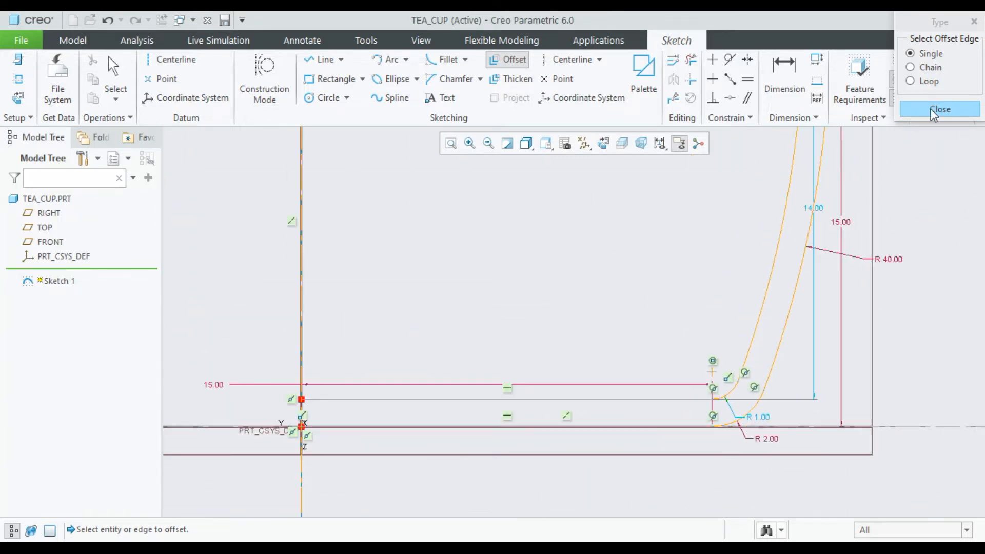
{"action": "left_click", "coordinate": [940, 109]}
{"action": "scroll", "coordinate": [826, 400], "scroll_direction": "up", "scroll_amount": 3}
{"action": "scroll", "coordinate": [927, 208], "scroll_direction": "down", "scroll_amount": 1}
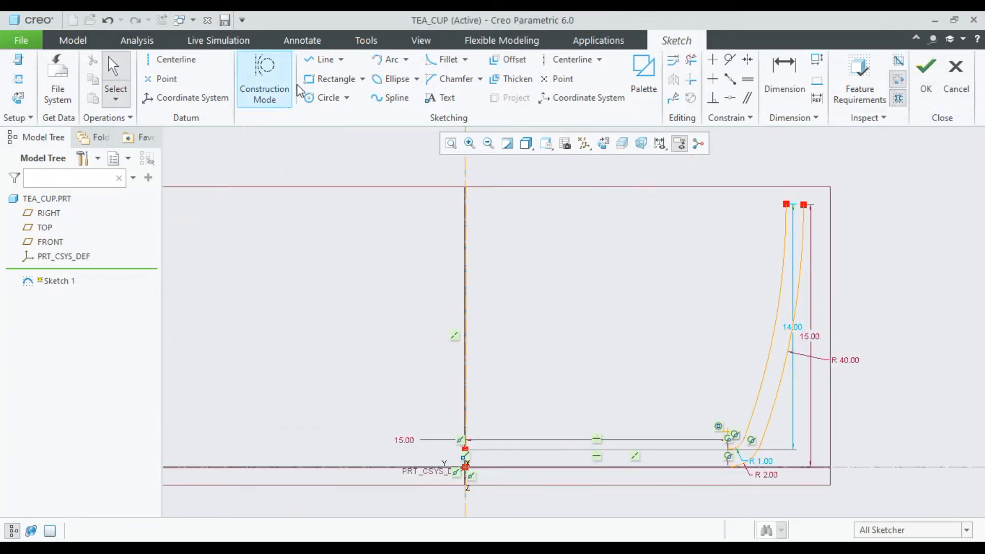
{"action": "left_click", "coordinate": [320, 59]}
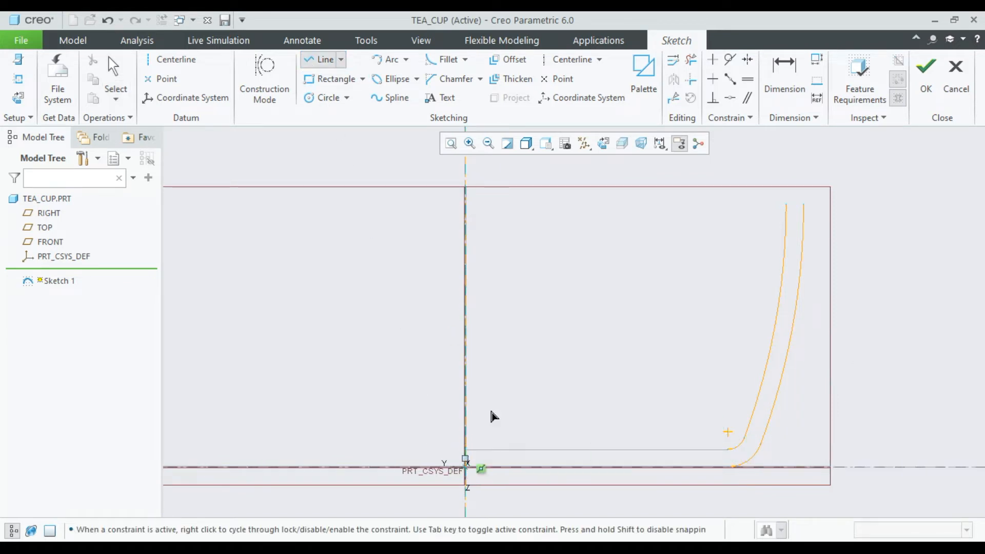
{"action": "left_click", "coordinate": [786, 204]}
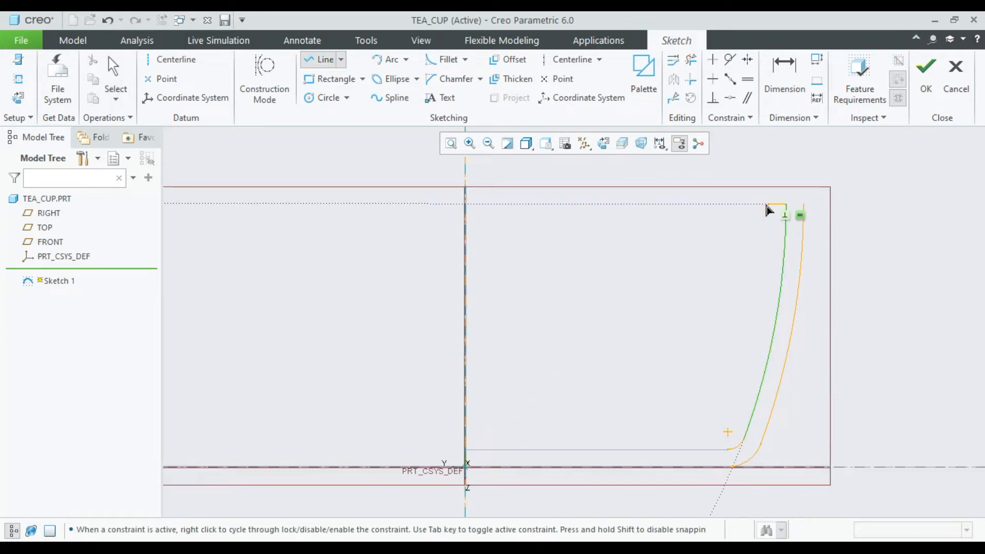
{"action": "left_click", "coordinate": [725, 224]}
{"action": "right_click", "coordinate": [724, 224]}
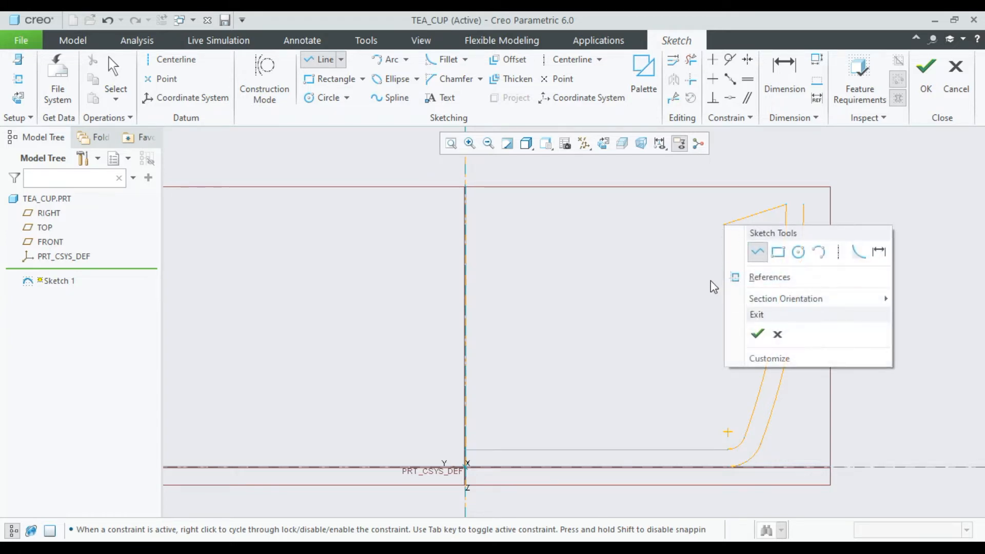
{"action": "left_click", "coordinate": [776, 334]}
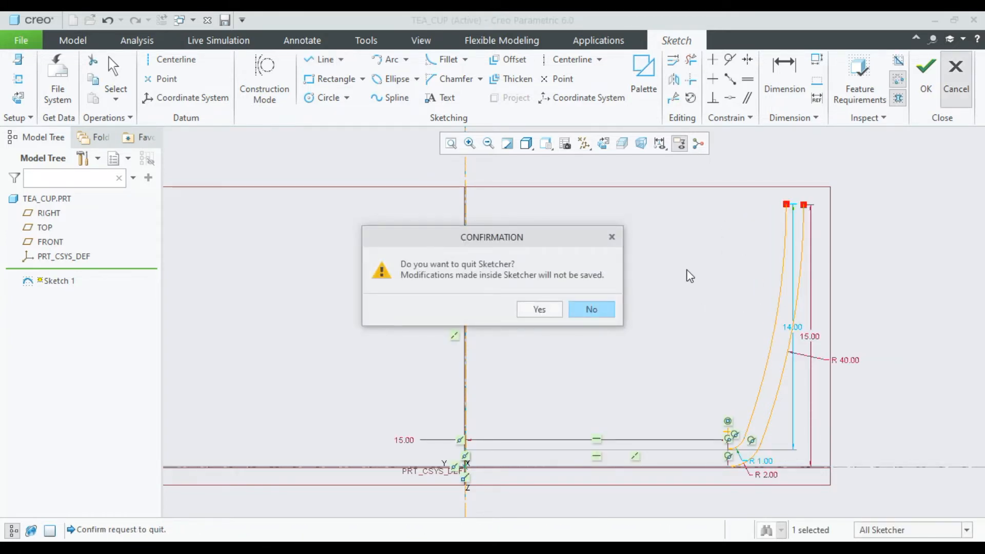
{"action": "left_click", "coordinate": [590, 309]}
{"action": "left_click", "coordinate": [934, 253]}
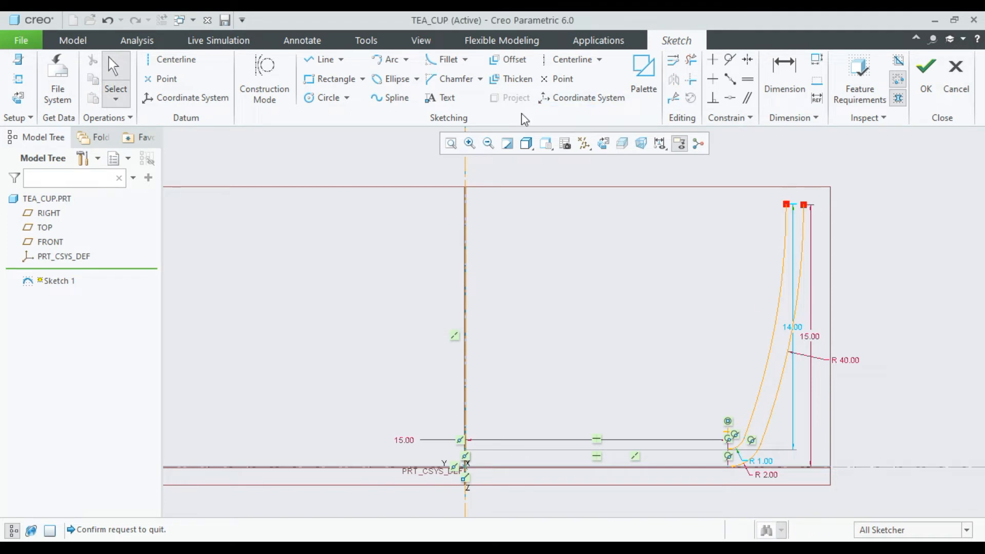
Close the rim with a rounded arc joining the upper ends of the inner and outer wall arcs
{"action": "left_click", "coordinate": [386, 59]}
{"action": "scroll", "coordinate": [759, 220], "scroll_direction": "down", "scroll_amount": 1}
{"action": "scroll", "coordinate": [759, 221], "scroll_direction": "down", "scroll_amount": 1}
{"action": "left_click", "coordinate": [827, 200]}
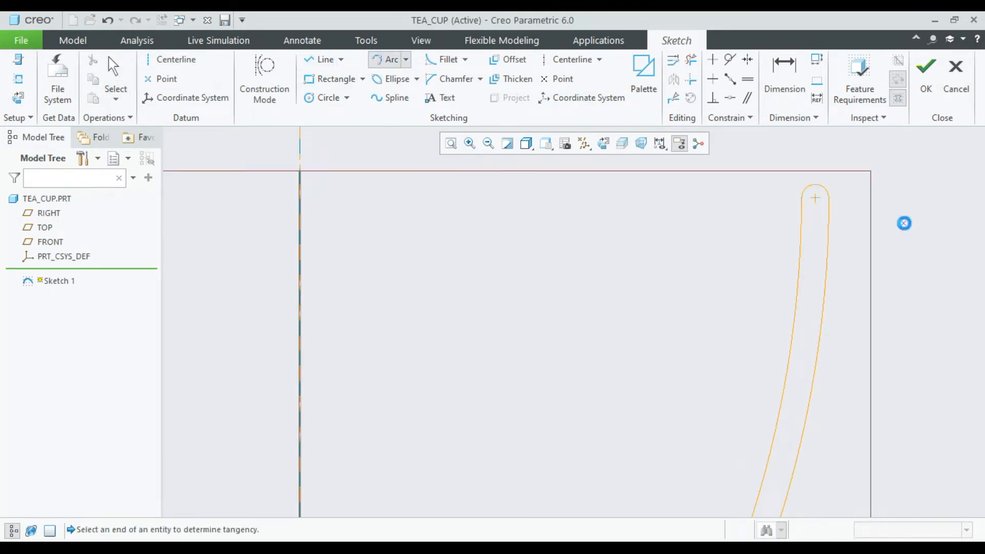
End the rim arc command and complete the cup's wall and base cross-section sketch
{"action": "middle_click", "coordinate": [903, 221]}
{"action": "scroll", "coordinate": [894, 228], "scroll_direction": "up", "scroll_amount": 4}
{"action": "scroll", "coordinate": [962, 253], "scroll_direction": "down", "scroll_amount": 2}
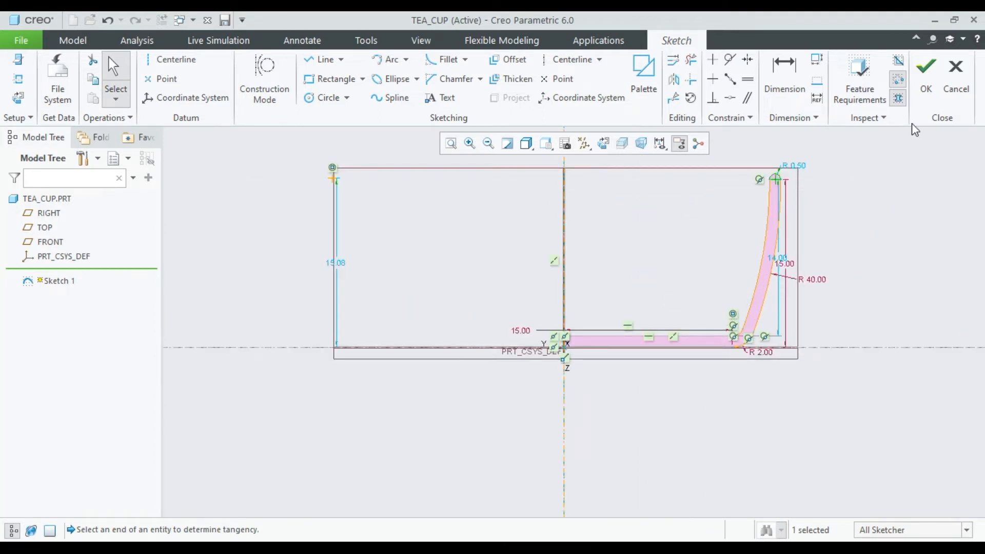
{"action": "left_click", "coordinate": [931, 74]}
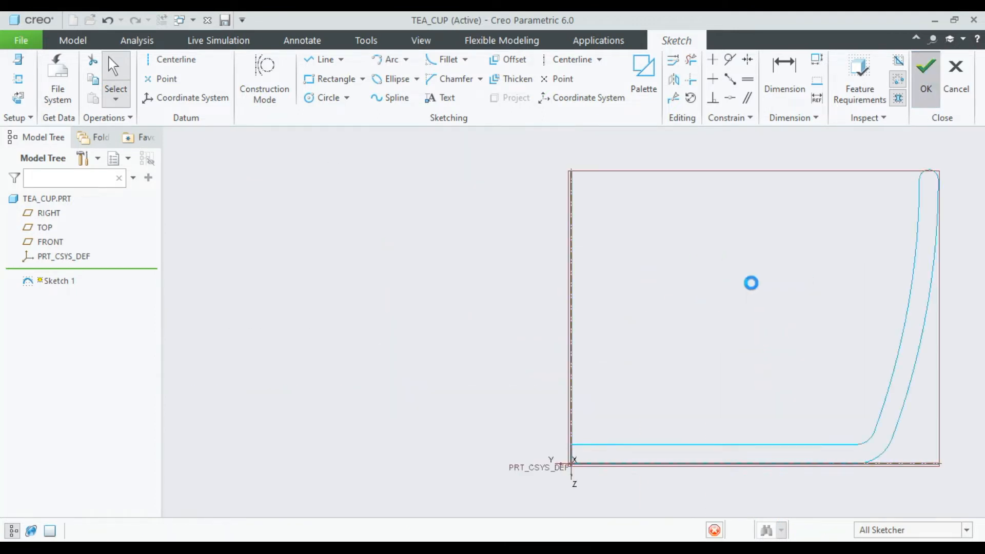
Try to revolve the cup cross-section 360° about its internal centerline as a solid
{"action": "left_click", "coordinate": [439, 61]}
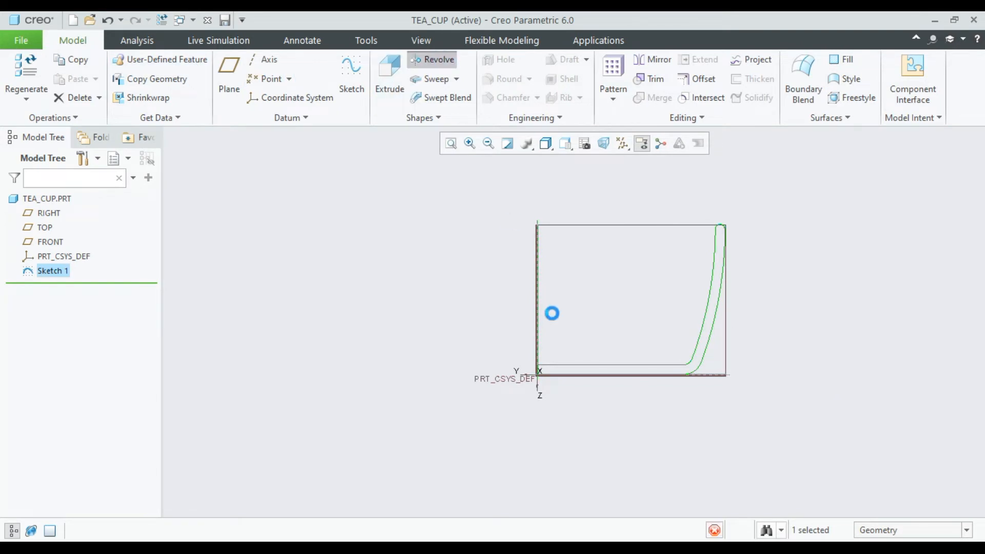
{"action": "mouse_move", "coordinate": [557, 312]}
{"action": "middle_mouse_down"}
{"action": "mouse_move", "coordinate": [559, 382]}
{"action": "mouse_move", "coordinate": [558, 272]}
{"action": "mouse_move", "coordinate": [501, 301]}
{"action": "mouse_move", "coordinate": [520, 323]}
{"action": "mouse_move", "coordinate": [548, 315]}
{"action": "middle_mouse_up"}
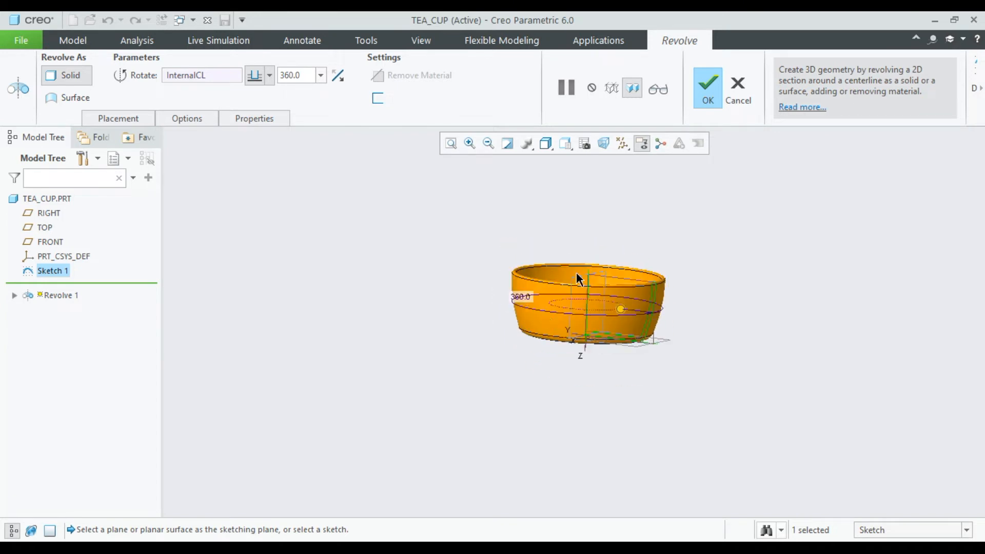
{"action": "left_click", "coordinate": [708, 88]}
Reopen Sketch 1 for editing and set the base line's length to 10
{"action": "left_click", "coordinate": [57, 271]}
{"action": "left_click", "coordinate": [67, 187]}
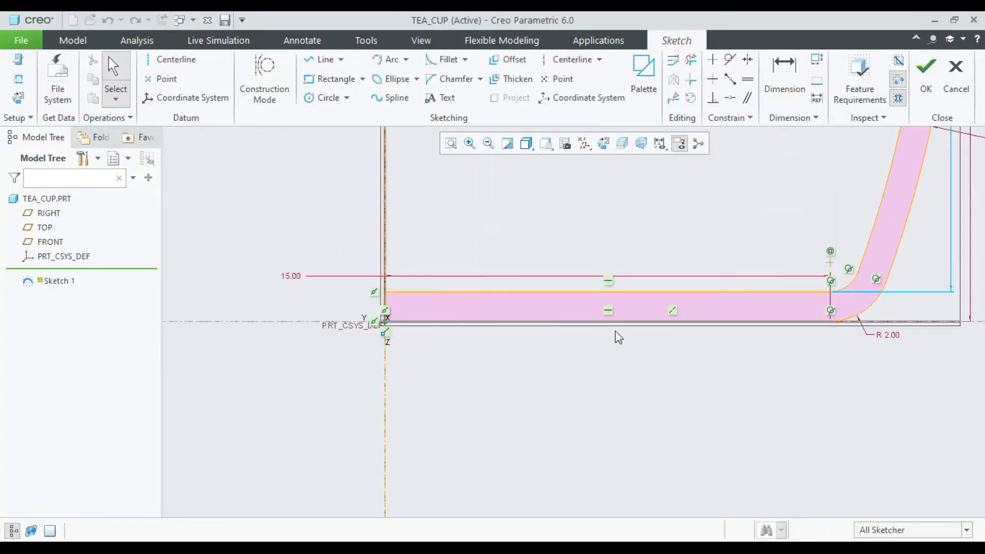
{"action": "double_click", "coordinate": [291, 276]}
{"action": "type", "text": "10"}
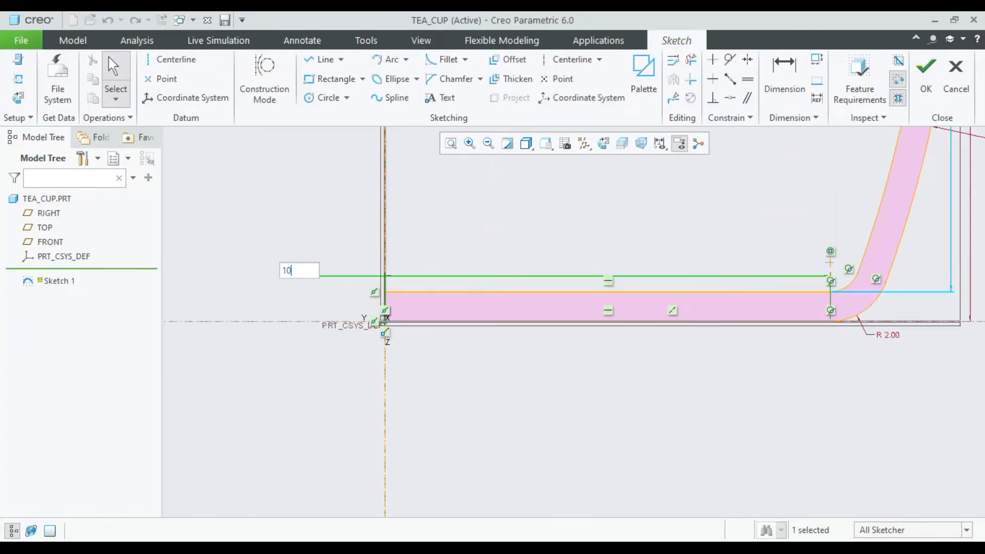
{"action": "key", "text": "Return"}
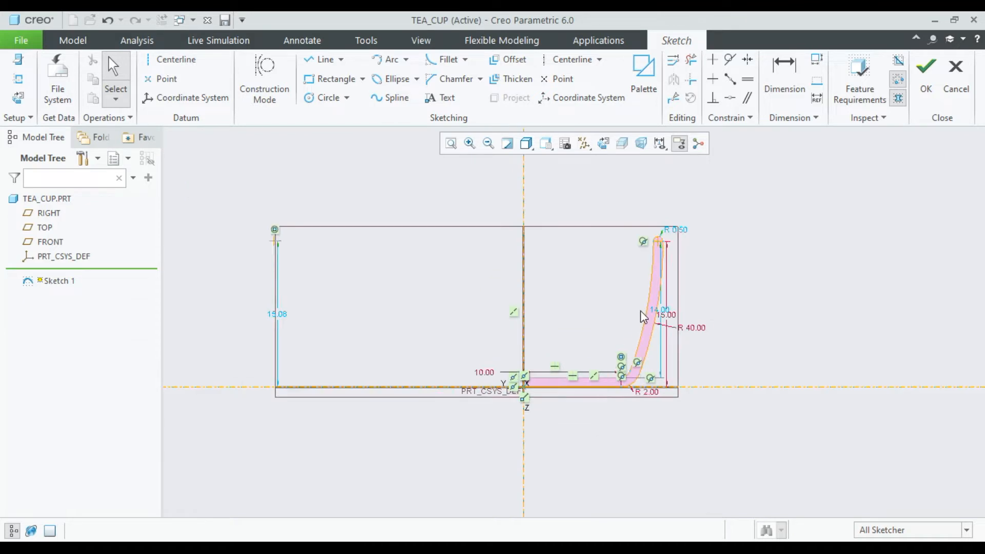
Delete the rounded rim arc and set the outer wall's height to 20
{"action": "scroll", "coordinate": [640, 310], "scroll_direction": "up", "scroll_amount": 2}
{"action": "scroll", "coordinate": [695, 312], "scroll_direction": "down", "scroll_amount": 5}
{"action": "scroll", "coordinate": [615, 359], "scroll_direction": "up", "scroll_amount": 4}
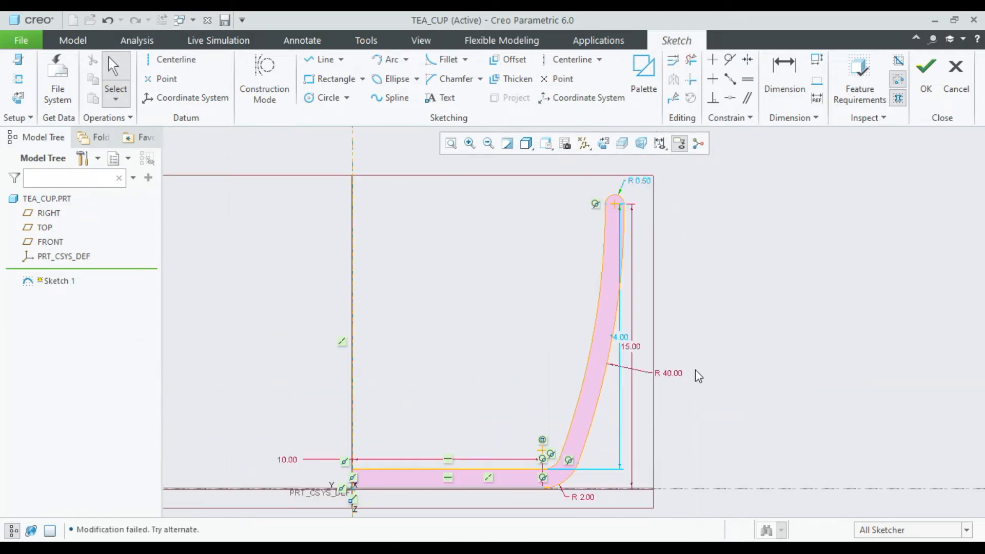
{"action": "left_click", "coordinate": [615, 201]}
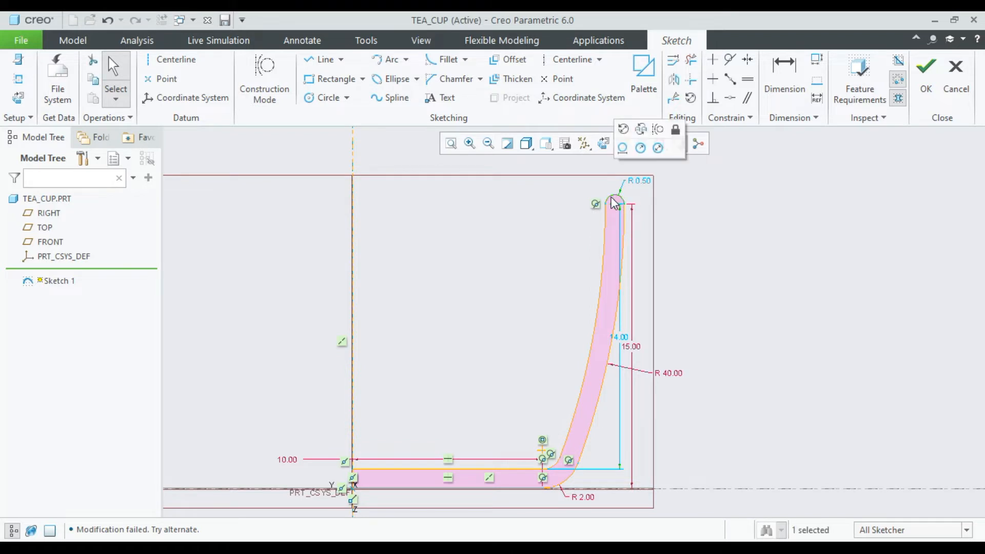
{"action": "key", "text": "Delete"}
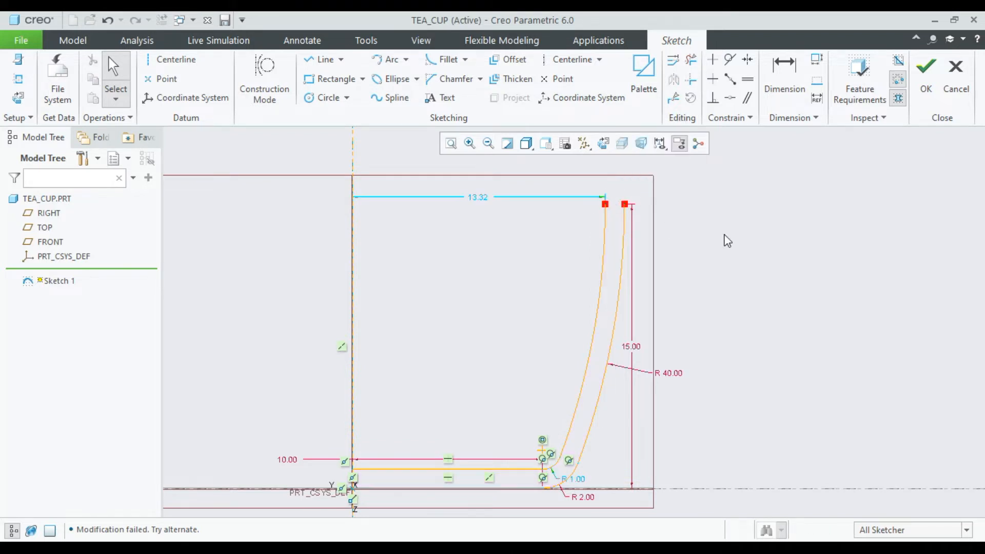
{"action": "double_click", "coordinate": [633, 348]}
{"action": "type", "text": "20"}
{"action": "key", "text": "Return"}
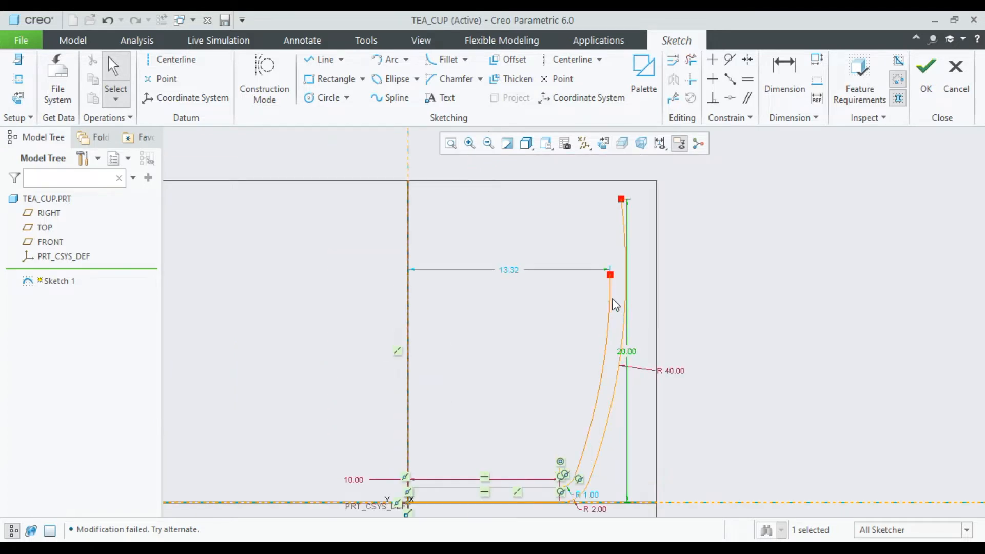
Delete the inner wall arc and set the outer wall arc's radius to 35
{"action": "left_click", "coordinate": [612, 302]}
{"action": "key", "text": "Delete"}
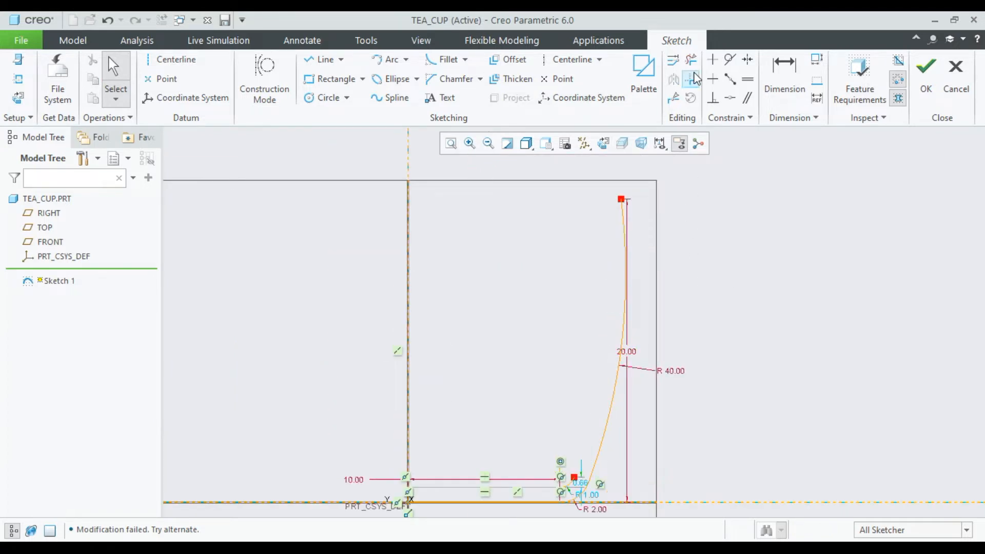
{"action": "left_click", "coordinate": [508, 59]}
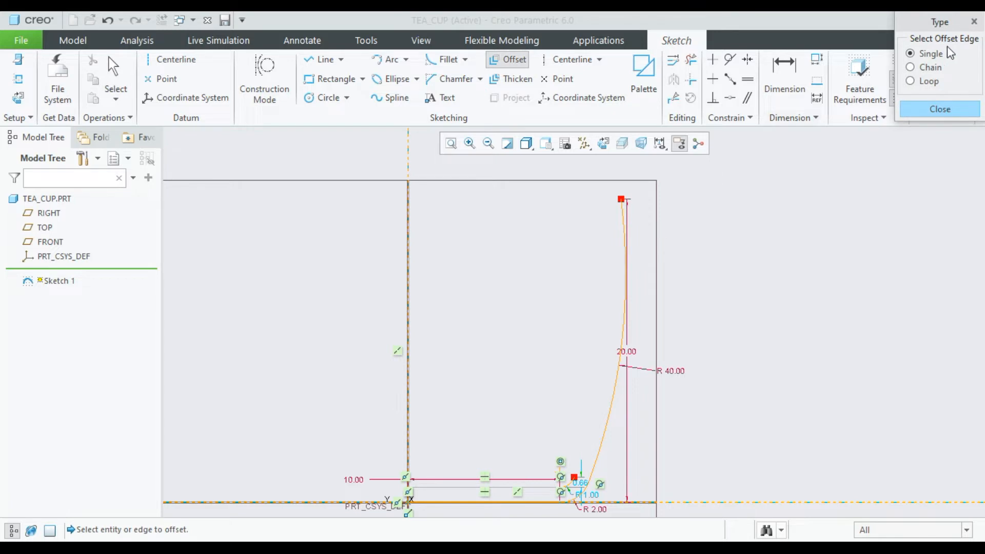
{"action": "left_click", "coordinate": [933, 112]}
{"action": "double_click", "coordinate": [677, 375]}
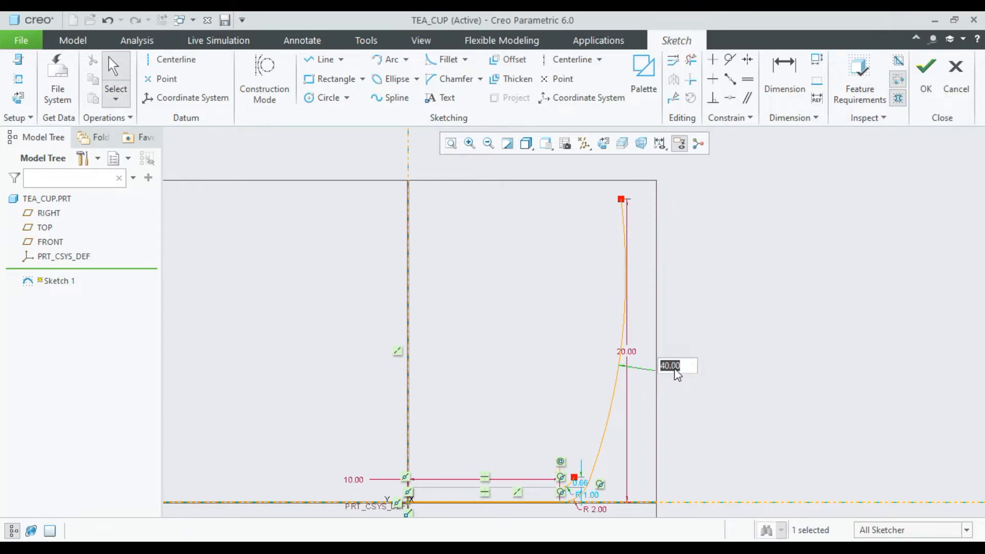
{"action": "type", "text": "35"}
{"action": "key", "text": "Return"}
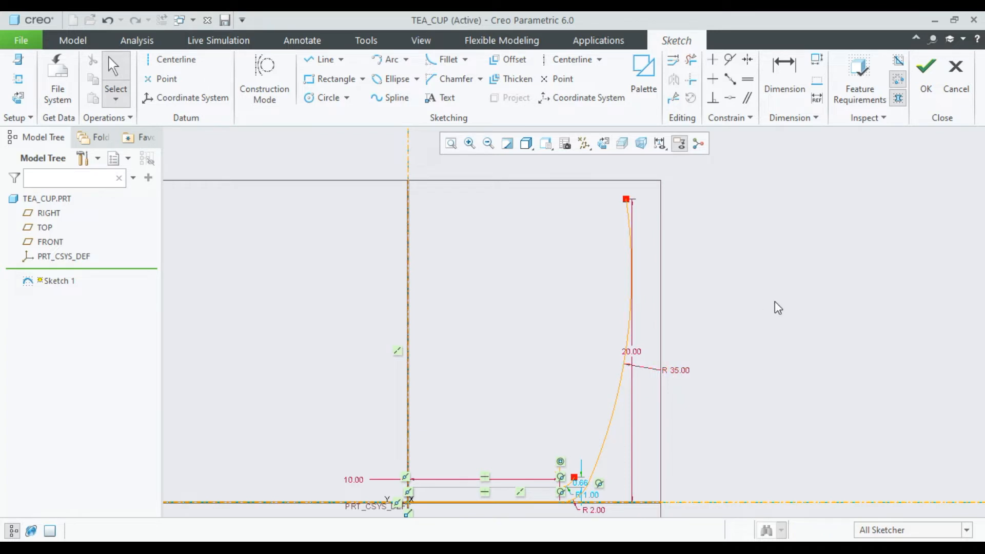
Offset the reshaped outer wall arc as a single entity toward the inside of the cup
{"action": "left_click", "coordinate": [508, 59]}
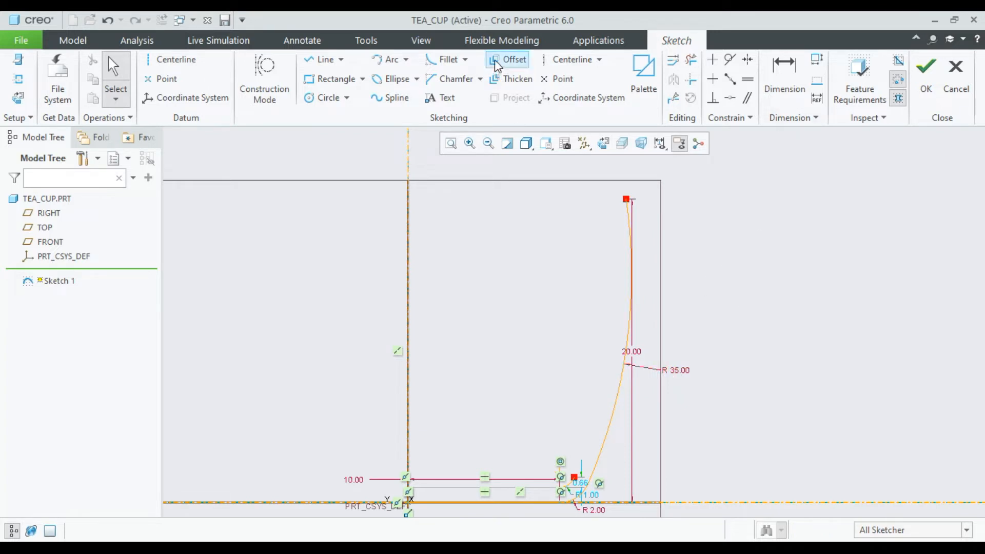
{"action": "left_click", "coordinate": [617, 384]}
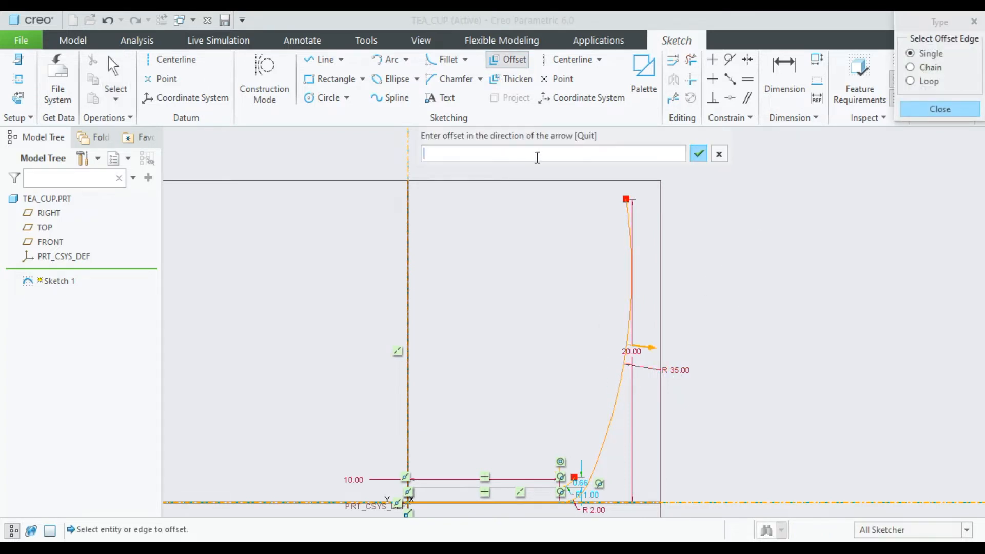
{"action": "key", "text": "Return"}
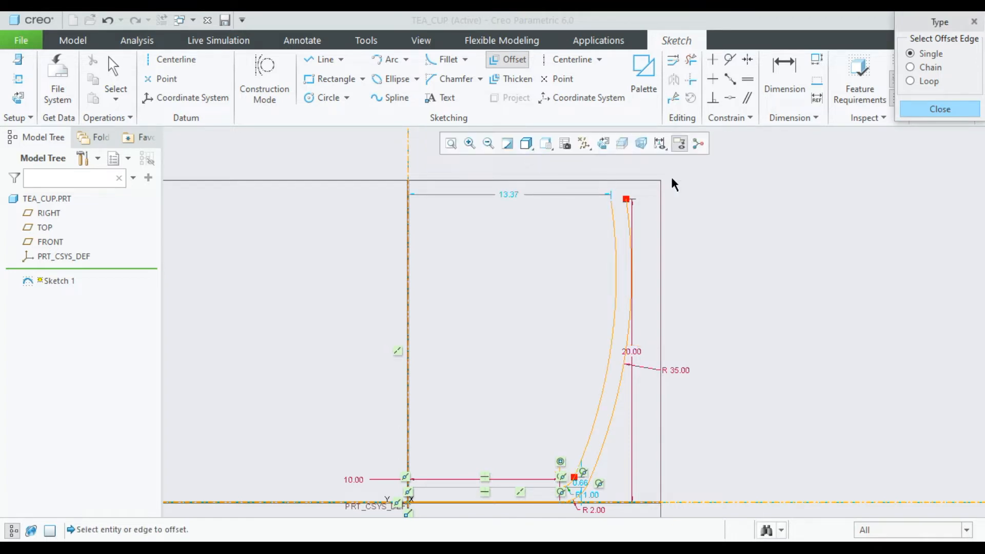
{"action": "middle_click", "coordinate": [732, 282]}
Trim the leftover overlap where the new inner wall arc meets the inner corner arc
{"action": "scroll", "coordinate": [621, 416], "scroll_direction": "down", "scroll_amount": 1}
{"action": "scroll", "coordinate": [552, 515], "scroll_direction": "up", "scroll_amount": 2}
{"action": "scroll", "coordinate": [542, 504], "scroll_direction": "down", "scroll_amount": 3}
{"action": "scroll", "coordinate": [647, 279], "scroll_direction": "down", "scroll_amount": 2}
{"action": "scroll", "coordinate": [670, 280], "scroll_direction": "down", "scroll_amount": 2}
{"action": "scroll", "coordinate": [669, 288], "scroll_direction": "down", "scroll_amount": 1}
{"action": "left_click", "coordinate": [691, 60]}
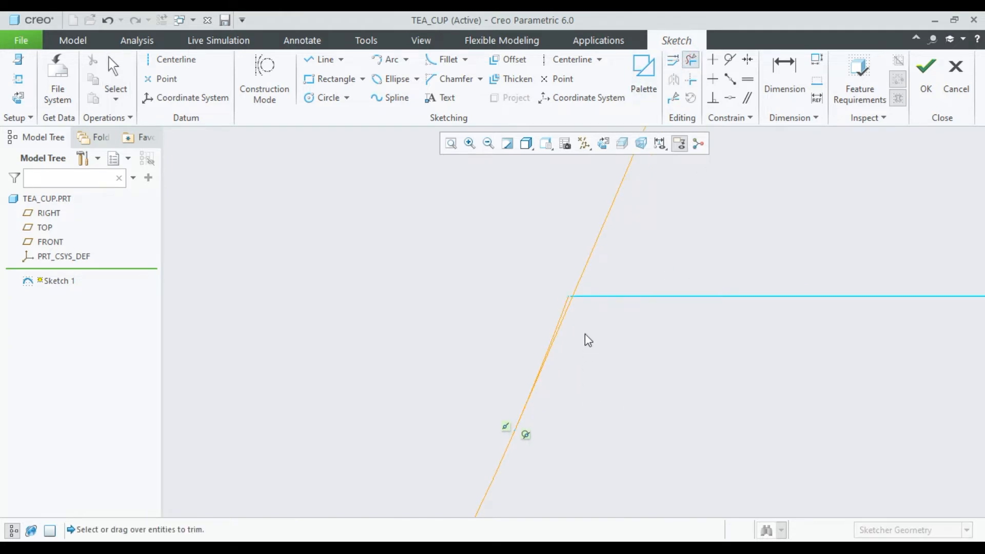
{"action": "left_click_drag", "start_coordinate": [563, 304], "coordinate": [564, 314]}
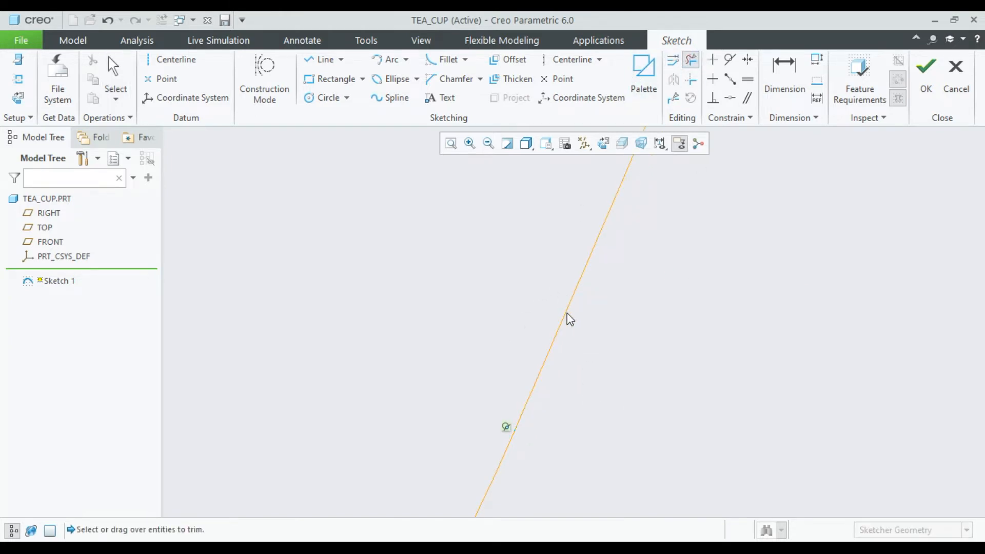
{"action": "middle_click", "coordinate": [614, 385]}
Close the rim again with a tangent arc from the inner to the outer wall's upper end
{"action": "scroll", "coordinate": [613, 383], "scroll_direction": "up", "scroll_amount": 4}
{"action": "scroll", "coordinate": [613, 384], "scroll_direction": "up", "scroll_amount": 4}
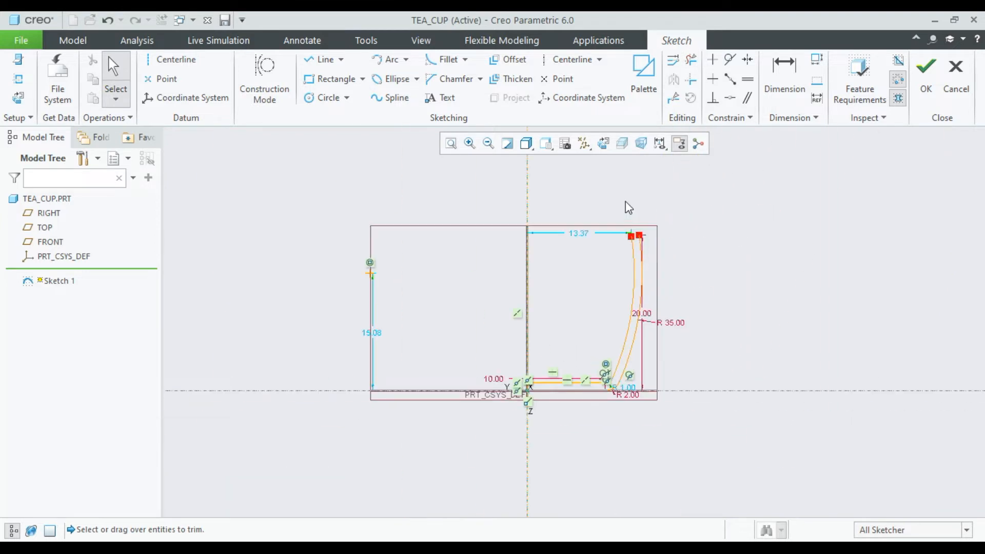
{"action": "scroll", "coordinate": [631, 190], "scroll_direction": "down", "scroll_amount": 2}
{"action": "left_click", "coordinate": [388, 60]}
{"action": "left_click", "coordinate": [602, 299]}
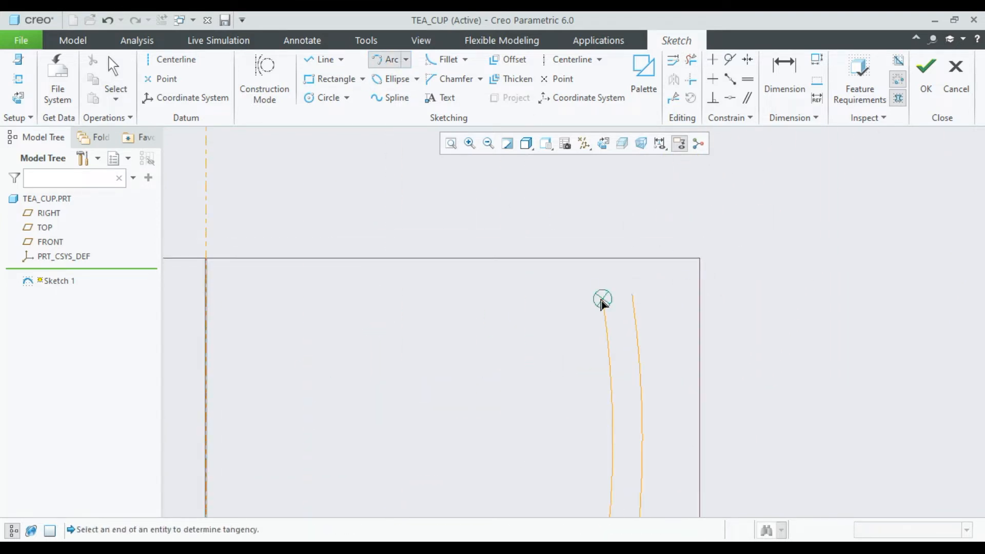
{"action": "left_click", "coordinate": [639, 293]}
{"action": "middle_click", "coordinate": [824, 339]}
{"action": "scroll", "coordinate": [781, 334], "scroll_direction": "up", "scroll_amount": 3}
{"action": "scroll", "coordinate": [759, 328], "scroll_direction": "down", "scroll_amount": 5}
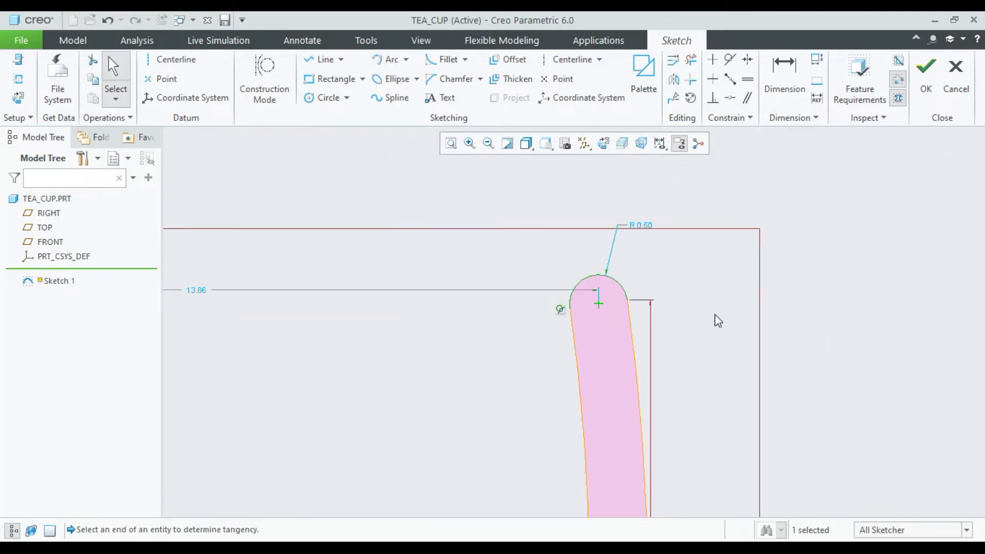
Try to set the horizontal distance from the centerline to the rim arc's center to 15
{"action": "scroll", "coordinate": [697, 306], "scroll_direction": "up", "scroll_amount": 5}
{"action": "scroll", "coordinate": [714, 307], "scroll_direction": "down", "scroll_amount": 4}
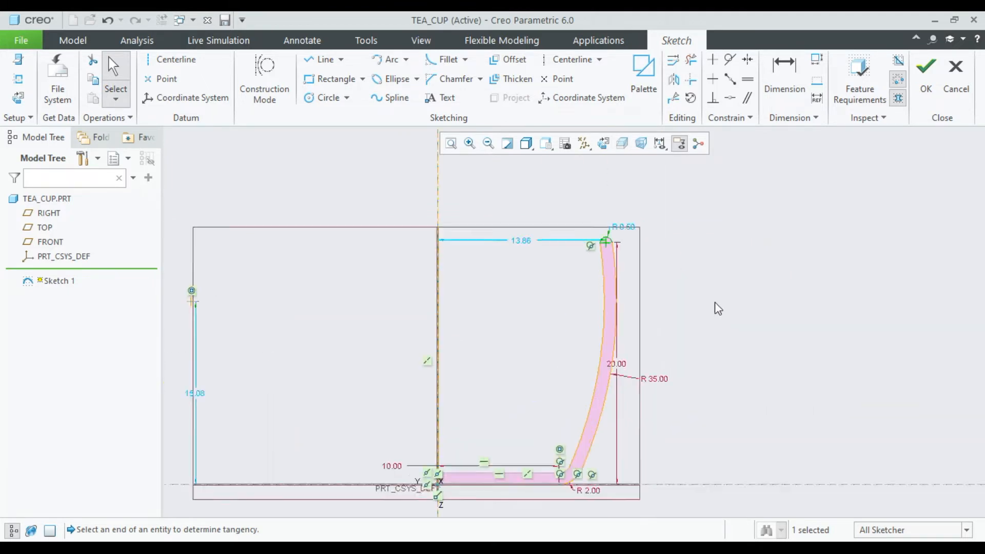
{"action": "double_click", "coordinate": [488, 239]}
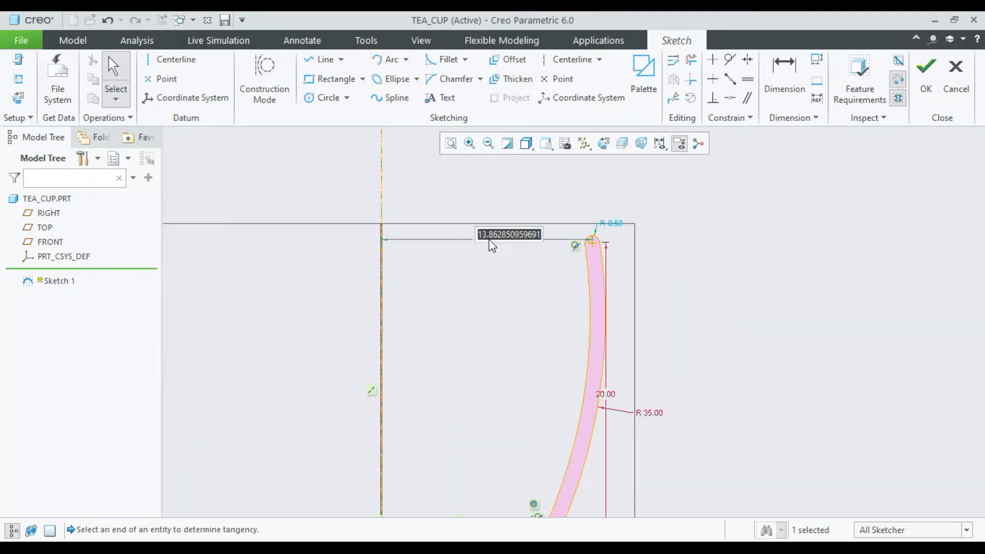
{"action": "type", "text": "15"}
{"action": "key", "text": "Return"}
{"action": "left_click", "coordinate": [461, 246]}
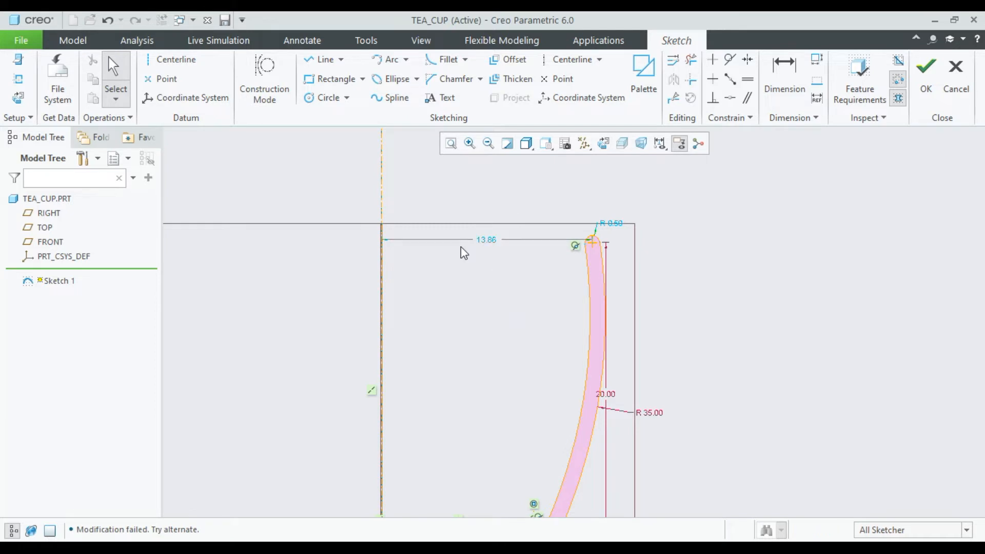
Make the rim arc's radius and its center's horizontal distance from the centerline strong dimensions
{"action": "left_click", "coordinate": [495, 241]}
{"action": "left_click", "coordinate": [510, 294]}
{"action": "left_click", "coordinate": [496, 250]}
{"action": "left_click", "coordinate": [484, 167]}
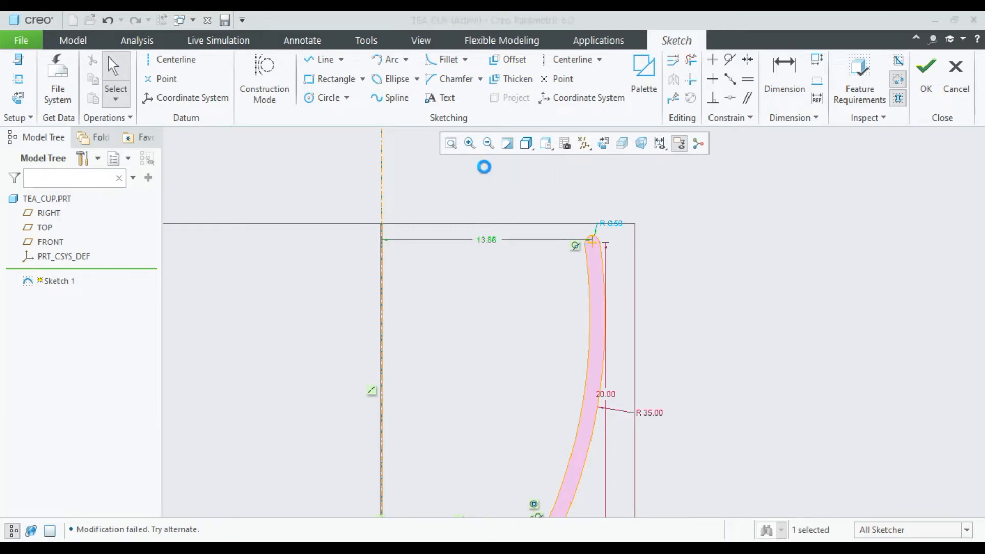
{"action": "left_click", "coordinate": [613, 228]}
{"action": "left_click", "coordinate": [611, 128]}
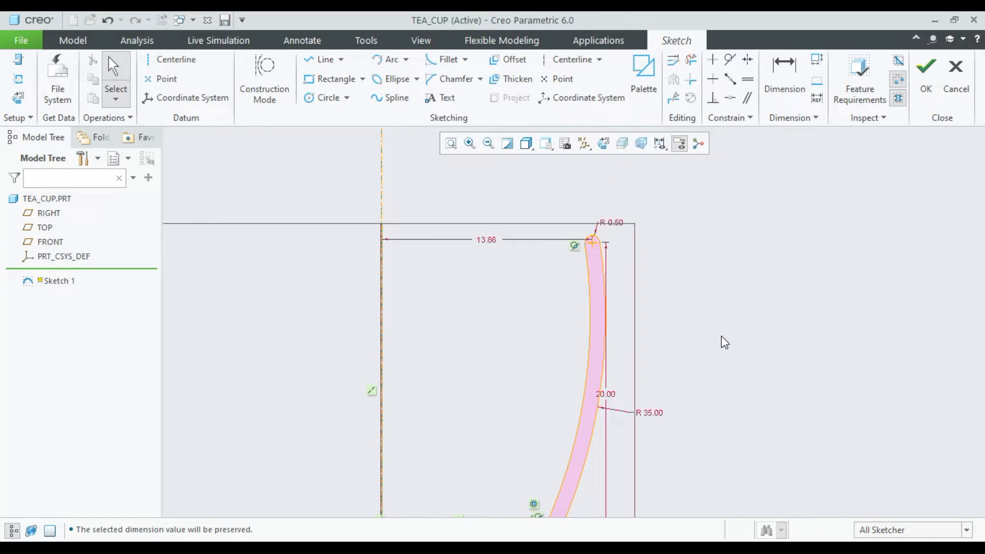
Complete the revised section sketch and revolve it 360° as a solid about its internal centerline
{"action": "scroll", "coordinate": [722, 343], "scroll_direction": "up", "scroll_amount": 5}
{"action": "scroll", "coordinate": [739, 379], "scroll_direction": "down", "scroll_amount": 3}
{"action": "left_click", "coordinate": [934, 74]}
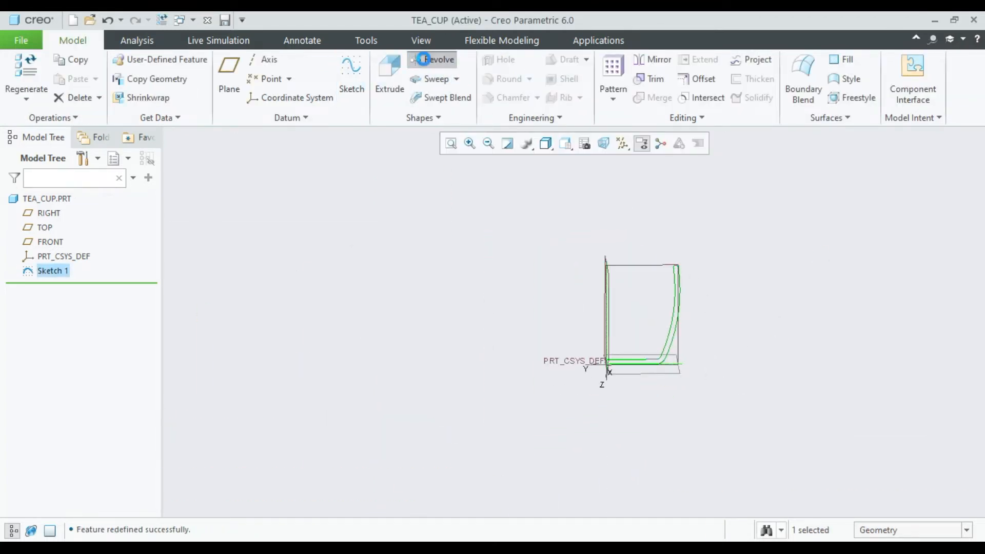
{"action": "left_click", "coordinate": [434, 59]}
{"action": "mouse_move", "coordinate": [644, 313]}
{"action": "middle_mouse_down"}
{"action": "mouse_move", "coordinate": [646, 292]}
{"action": "mouse_move", "coordinate": [630, 332]}
{"action": "mouse_move", "coordinate": [643, 308]}
{"action": "middle_mouse_up"}
{"action": "scroll", "coordinate": [643, 308], "scroll_direction": "up", "scroll_amount": 4}
{"action": "scroll", "coordinate": [662, 303], "scroll_direction": "down", "scroll_amount": 6}
{"action": "middle_click", "coordinate": [705, 279]}
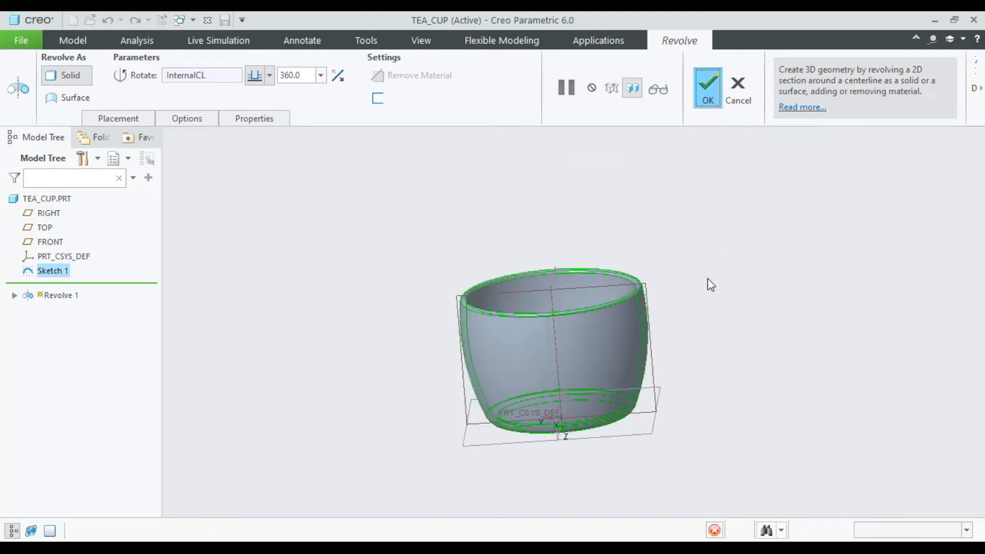
{"action": "scroll", "coordinate": [700, 303], "scroll_direction": "up", "scroll_amount": 4}
{"action": "scroll", "coordinate": [703, 288], "scroll_direction": "down", "scroll_amount": 6}
{"action": "middle_click_drag", "start_coordinate": [670, 297], "coordinate": [675, 301]}
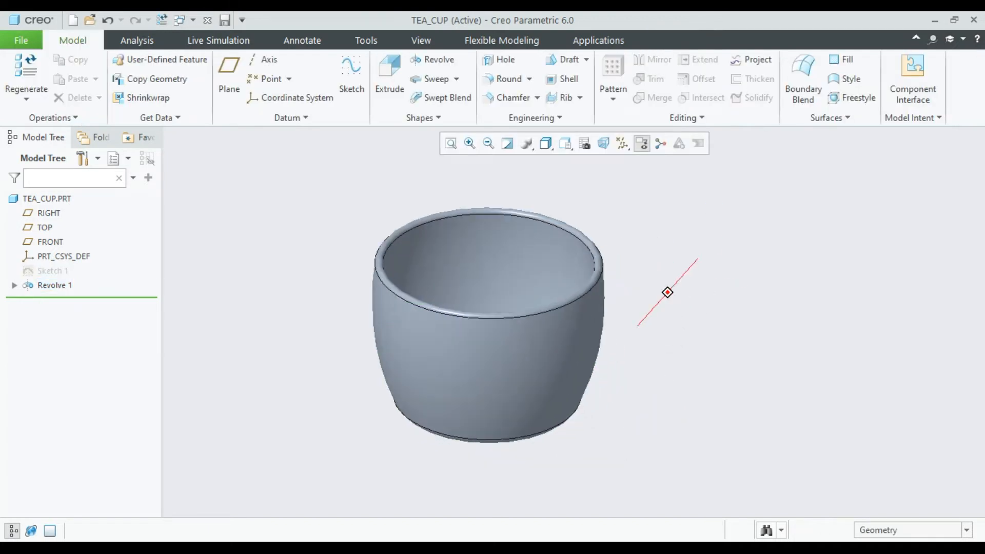
{"action": "left_click", "coordinate": [542, 142]}
{"action": "left_click", "coordinate": [541, 142]}
{"action": "left_click", "coordinate": [574, 217]}
{"action": "left_click", "coordinate": [571, 189]}
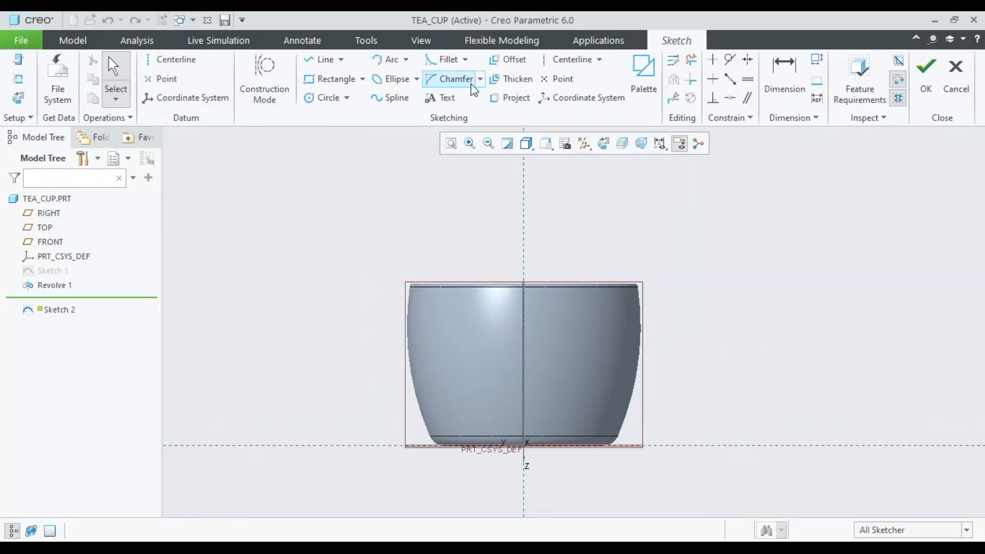
Project one side of the cup's outer wall edge into the new sketch as a single edge
{"action": "left_click", "coordinate": [509, 98]}
{"action": "left_click", "coordinate": [640, 380]}
{"action": "middle_click", "coordinate": [708, 339]}
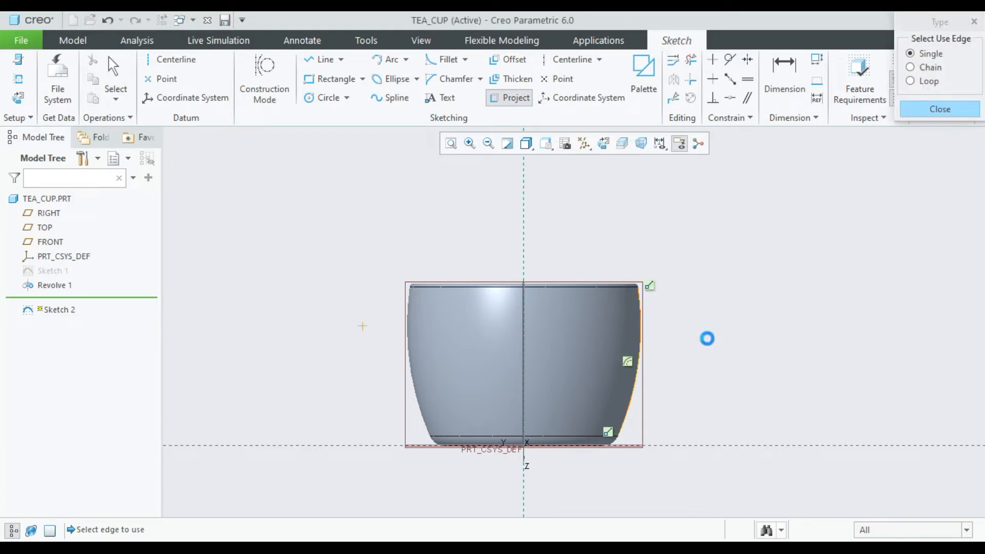
Sketch a handle outline of four tangent arcs outside the cup, starting and ending on the projected wall edge
{"action": "scroll", "coordinate": [756, 358], "scroll_direction": "up", "scroll_amount": 2}
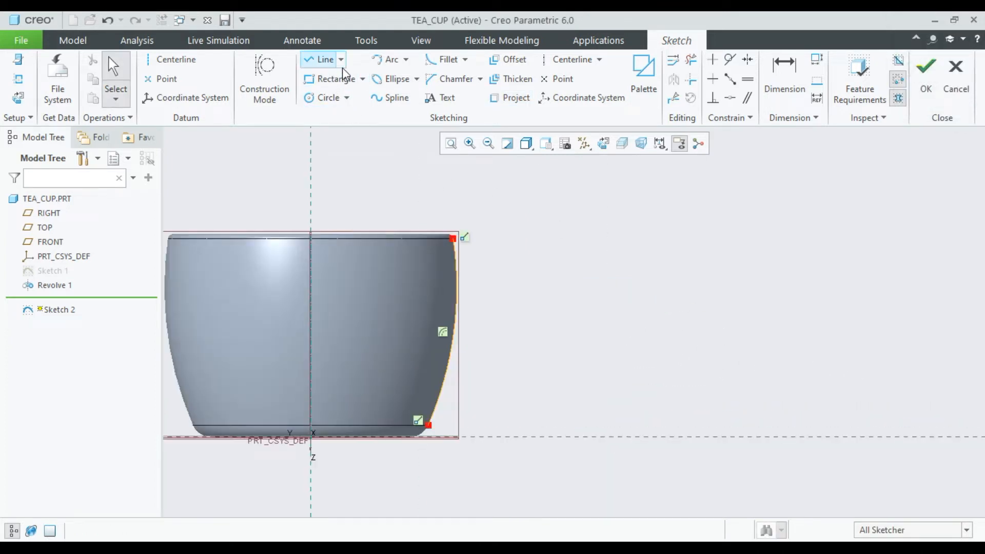
{"action": "left_click", "coordinate": [379, 60]}
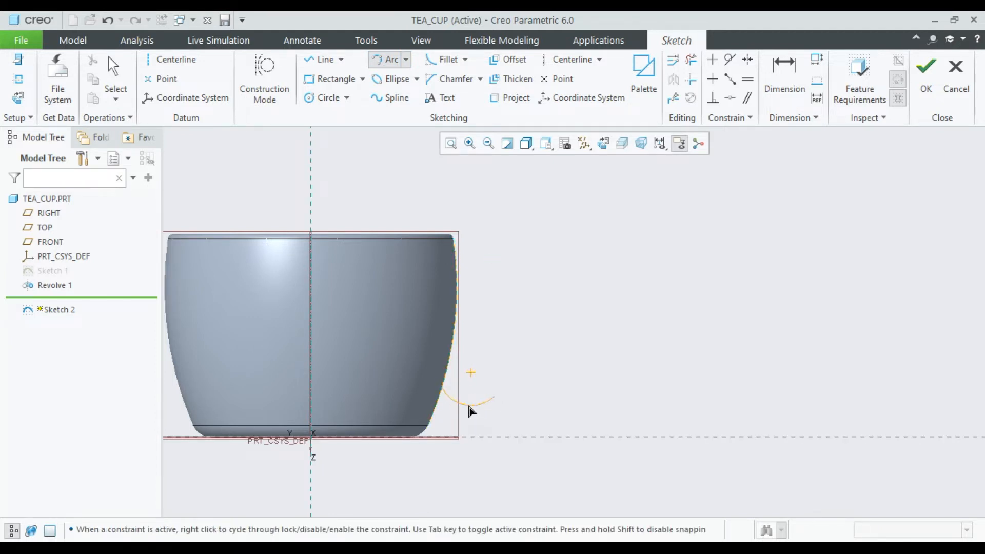
{"action": "left_click", "coordinate": [493, 397]}
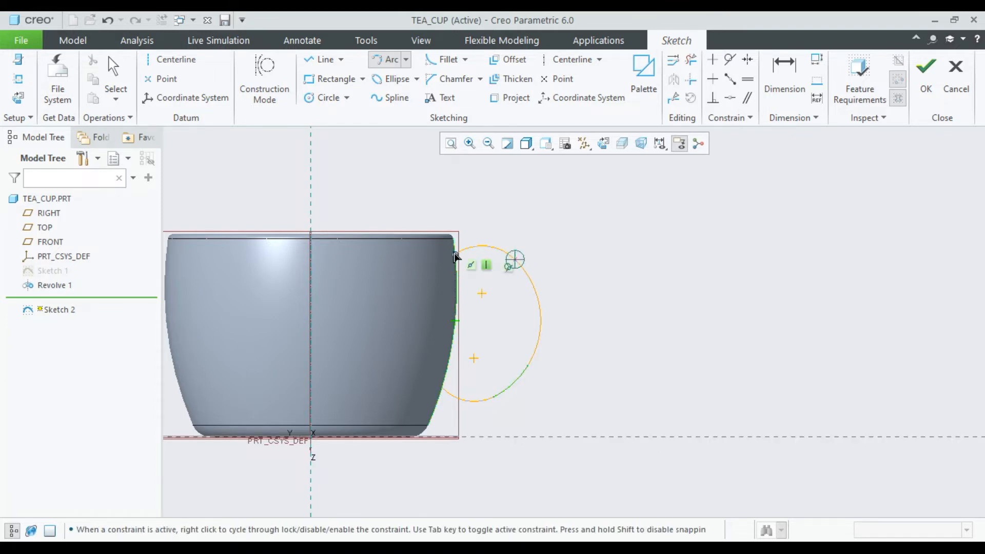
{"action": "left_click", "coordinate": [515, 259]}
{"action": "middle_click", "coordinate": [640, 271]}
Try to set the bottom arc's radius to 4 and the two equal middle arcs' radius to 10
{"action": "scroll", "coordinate": [528, 417], "scroll_direction": "down", "scroll_amount": 5}
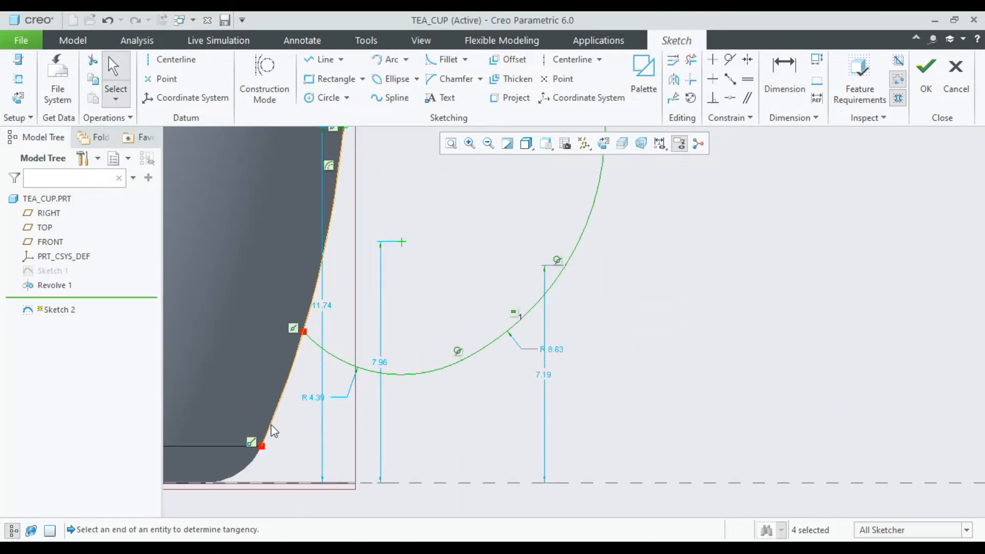
{"action": "double_click", "coordinate": [317, 402]}
{"action": "type", "text": "4"}
{"action": "key", "text": "Return"}
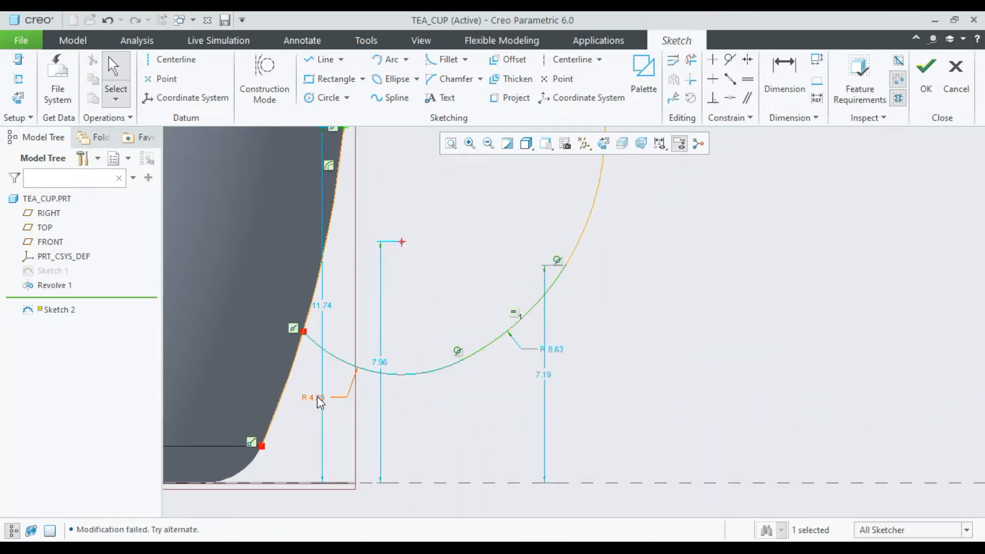
{"action": "scroll", "coordinate": [444, 410], "scroll_direction": "down", "scroll_amount": 3}
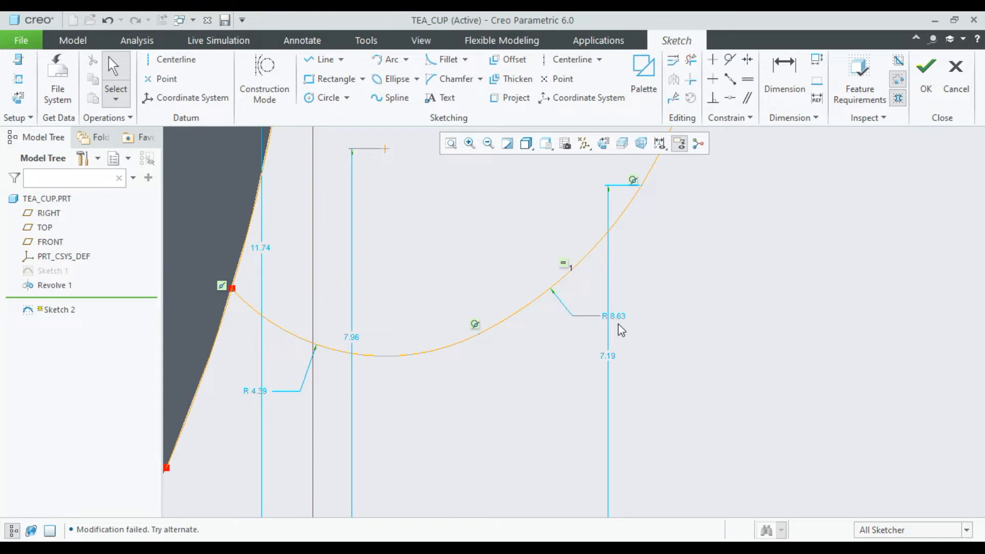
{"action": "left_click_drag", "start_coordinate": [619, 322], "coordinate": [584, 353]}
{"action": "double_click", "coordinate": [584, 346]}
{"action": "type", "text": "10"}
{"action": "key", "text": "Return"}
{"action": "left_click", "coordinate": [577, 362]}
Set the radius of the handle's upper arc to 5
{"action": "scroll", "coordinate": [576, 366], "scroll_direction": "up", "scroll_amount": 5}
{"action": "scroll", "coordinate": [555, 280], "scroll_direction": "down", "scroll_amount": 4}
{"action": "scroll", "coordinate": [539, 309], "scroll_direction": "up", "scroll_amount": 3}
{"action": "scroll", "coordinate": [543, 309], "scroll_direction": "down", "scroll_amount": 3}
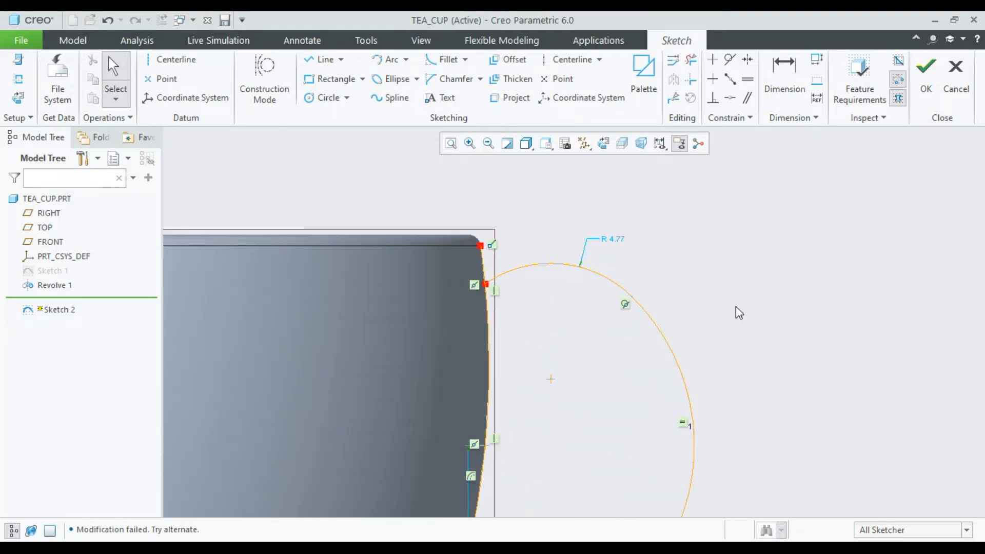
{"action": "double_click", "coordinate": [613, 240]}
{"action": "type", "text": "5"}
{"action": "key", "text": "Return"}
{"action": "left_click", "coordinate": [673, 332]}
Set the height of the junction between the outer arc and the lower connecting arc above the base to 8
{"action": "scroll", "coordinate": [674, 332], "scroll_direction": "up", "scroll_amount": 3}
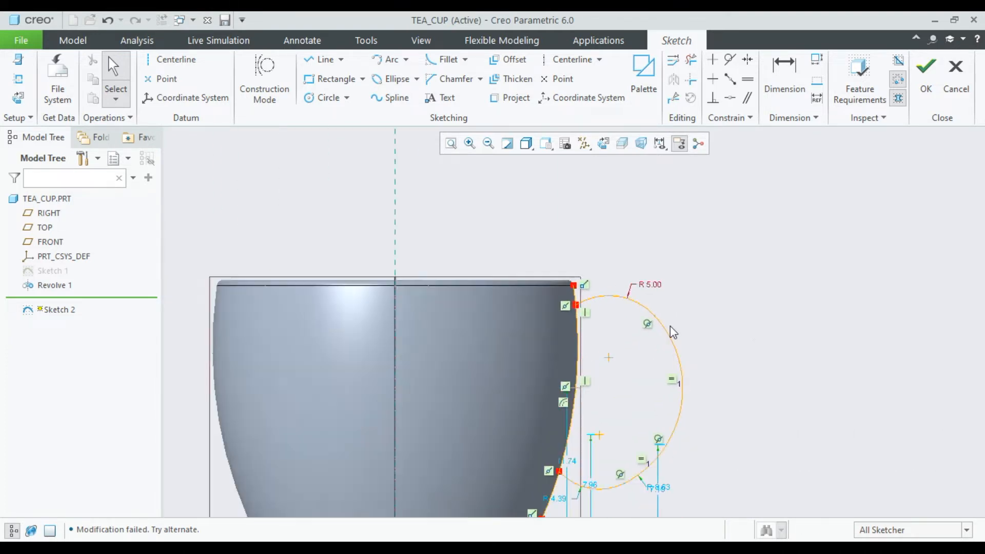
{"action": "scroll", "coordinate": [686, 402], "scroll_direction": "down", "scroll_amount": 5}
{"action": "left_click_drag", "start_coordinate": [679, 464], "coordinate": [686, 451]}
{"action": "double_click", "coordinate": [688, 449]}
{"action": "type", "text": "8"}
{"action": "key", "text": "Return"}
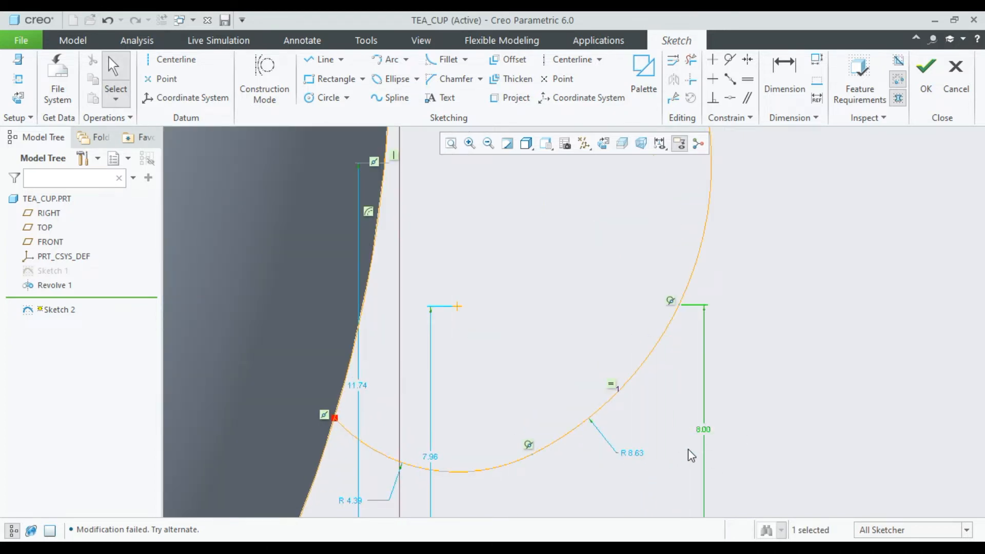
Try to set the height of the bottom arc's center above the base to 8
{"action": "scroll", "coordinate": [688, 449], "scroll_direction": "up", "scroll_amount": 5}
{"action": "scroll", "coordinate": [675, 452], "scroll_direction": "down", "scroll_amount": 3}
{"action": "scroll", "coordinate": [675, 452], "scroll_direction": "down", "scroll_amount": 1}
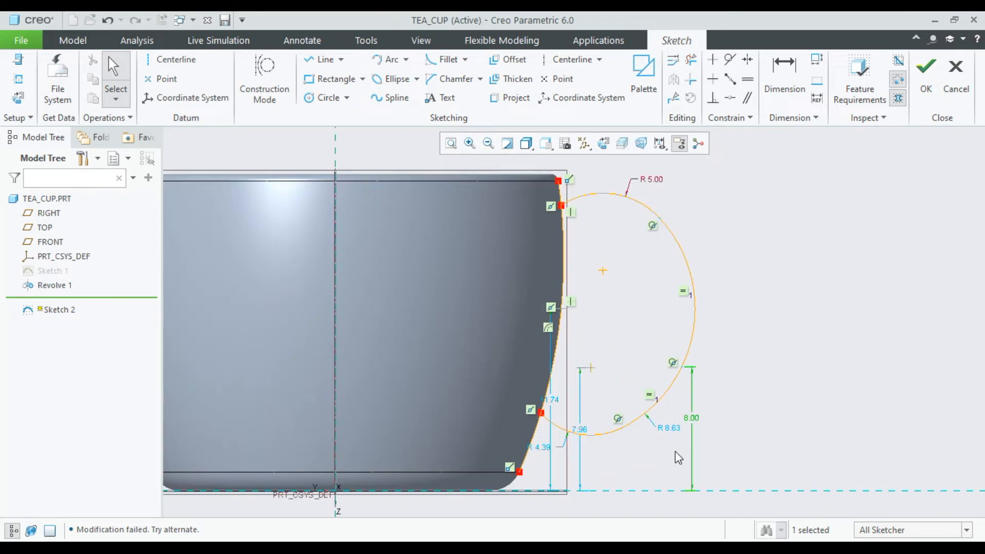
{"action": "left_click_drag", "start_coordinate": [582, 434], "coordinate": [599, 413]}
{"action": "double_click", "coordinate": [599, 412]}
{"action": "type", "text": "8"}
{"action": "key", "text": "Return"}
{"action": "left_click", "coordinate": [638, 465]}
{"action": "double_click", "coordinate": [594, 418]}
{"action": "key", "text": "Escape"}
{"action": "left_click", "coordinate": [621, 455]}
{"action": "left_click", "coordinate": [543, 452]}
{"action": "left_click", "coordinate": [666, 455]}
Try to set the height of the lower connecting arc's center above the base to 10
{"action": "scroll", "coordinate": [551, 390], "scroll_direction": "up", "scroll_amount": 5}
{"action": "double_click", "coordinate": [558, 422]}
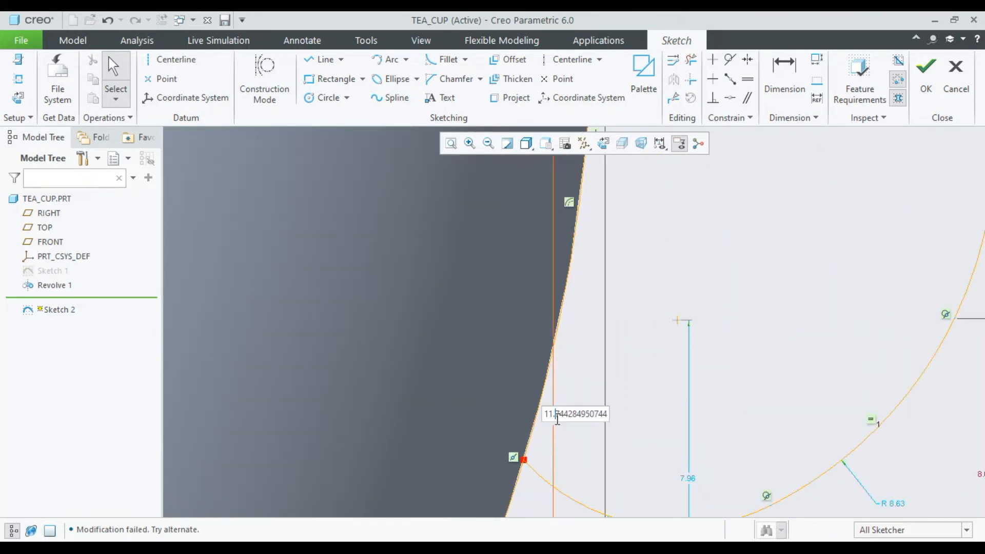
{"action": "double_click", "coordinate": [557, 418]}
{"action": "type", "text": "10"}
{"action": "key", "text": "Return"}
Delete the equal-radius constraint between the handle's outer arc and the lower connecting arc
{"action": "scroll", "coordinate": [557, 423], "scroll_direction": "up", "scroll_amount": 5}
{"action": "scroll", "coordinate": [555, 420], "scroll_direction": "up", "scroll_amount": 2}
{"action": "scroll", "coordinate": [572, 425], "scroll_direction": "down", "scroll_amount": 2}
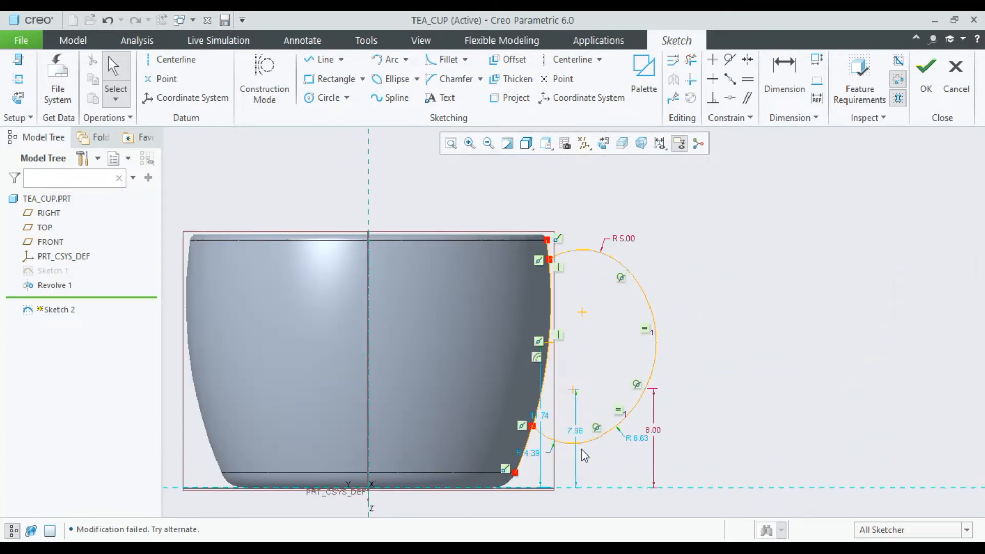
{"action": "scroll", "coordinate": [662, 408], "scroll_direction": "down", "scroll_amount": 1}
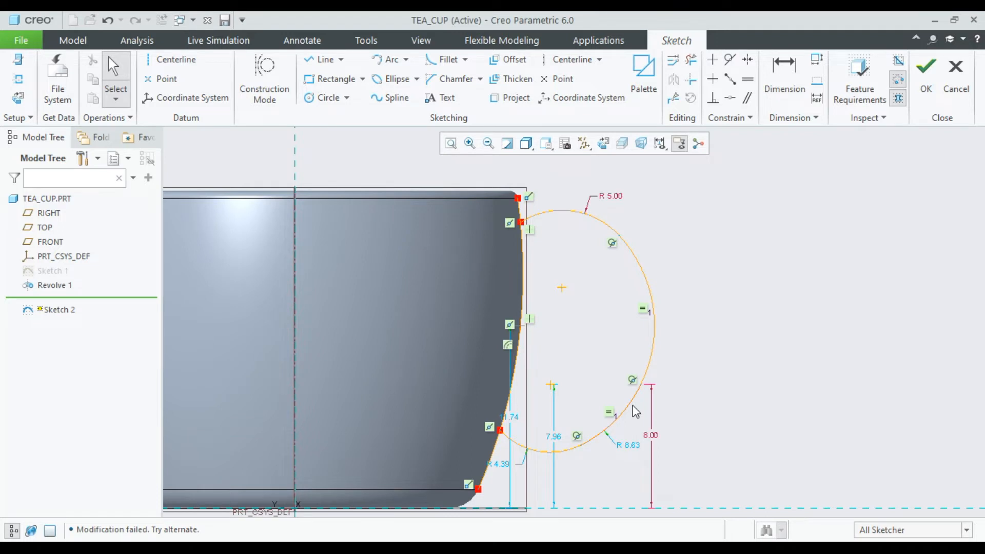
{"action": "scroll", "coordinate": [636, 412], "scroll_direction": "up", "scroll_amount": 3}
{"action": "scroll", "coordinate": [643, 410], "scroll_direction": "down", "scroll_amount": 3}
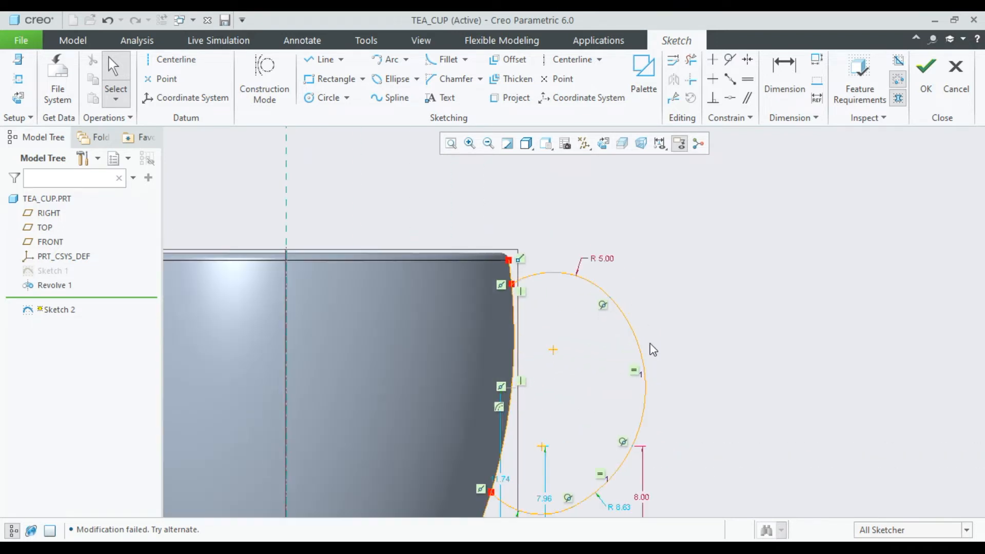
{"action": "scroll", "coordinate": [648, 427], "scroll_direction": "down", "scroll_amount": 1}
{"action": "left_click", "coordinate": [620, 440]}
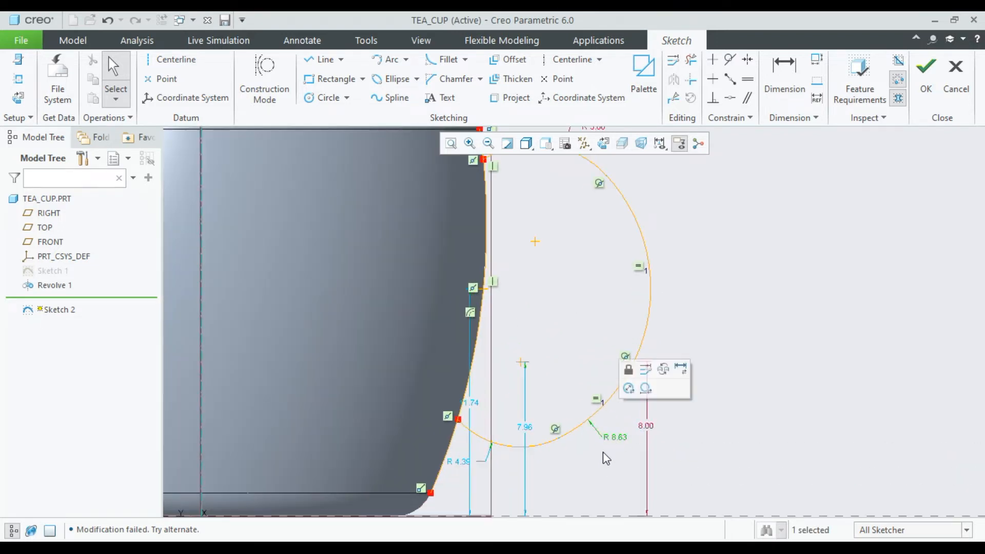
{"action": "left_click", "coordinate": [596, 400]}
{"action": "key", "text": "Delete"}
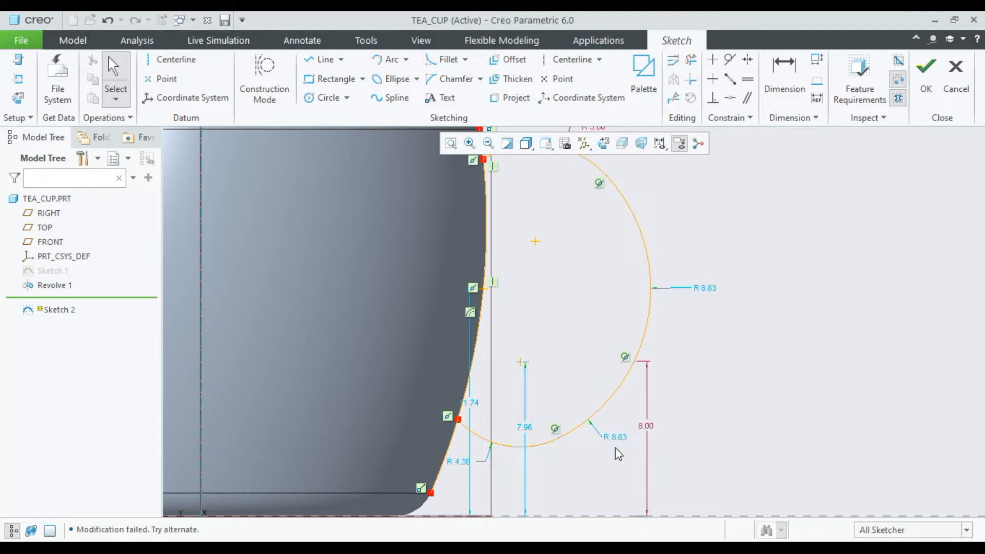
Reshape the handle outline by moving the lower junction of its outer arc inward, toward the cup wall
{"action": "double_click", "coordinate": [709, 289]}
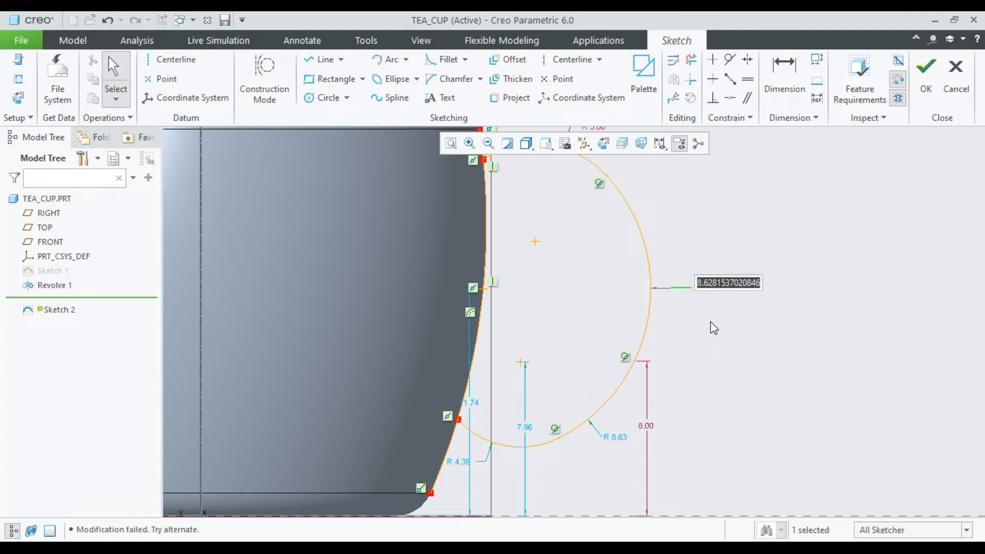
{"action": "key", "text": "Return"}
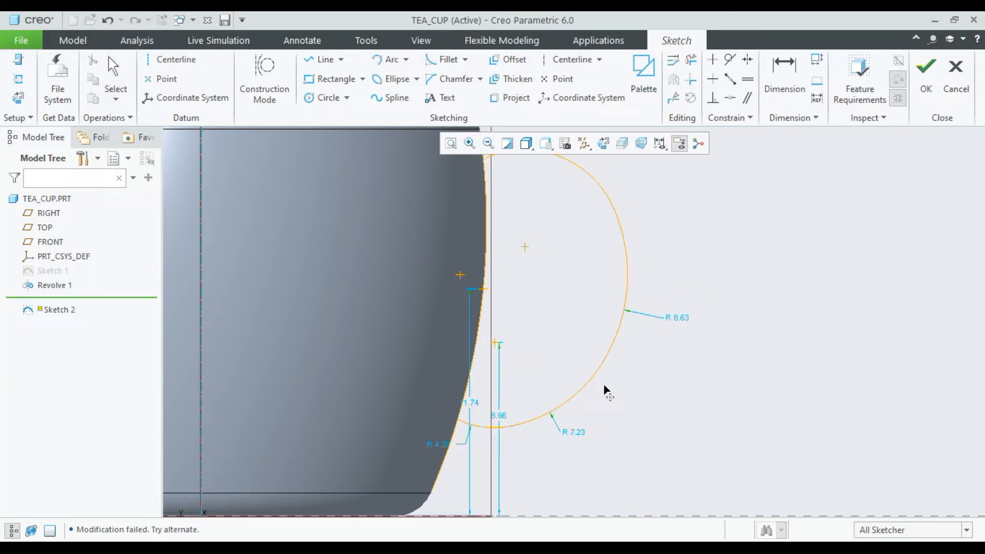
{"action": "scroll", "coordinate": [636, 408], "scroll_direction": "up", "scroll_amount": 5}
{"action": "scroll", "coordinate": [636, 408], "scroll_direction": "down", "scroll_amount": 3}
{"action": "mouse_move", "coordinate": [621, 387]}
{"action": "left_mouse_down"}
{"action": "mouse_move", "coordinate": [629, 396]}
{"action": "mouse_move", "coordinate": [623, 386]}
{"action": "left_mouse_up"}
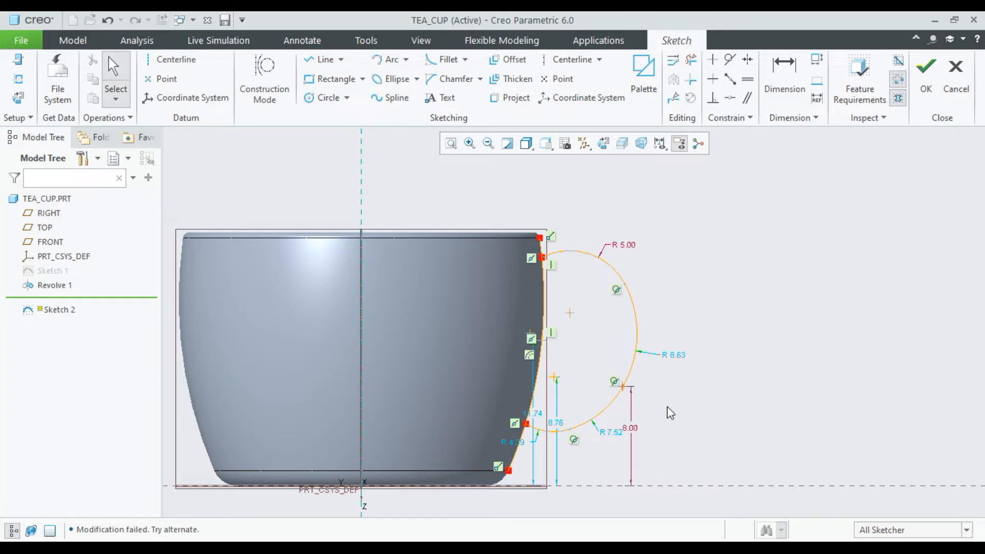
Set the height of the bottom arc's center above the base to 10
{"action": "double_click", "coordinate": [559, 423]}
{"action": "type", "text": "10"}
{"action": "key", "text": "Return"}
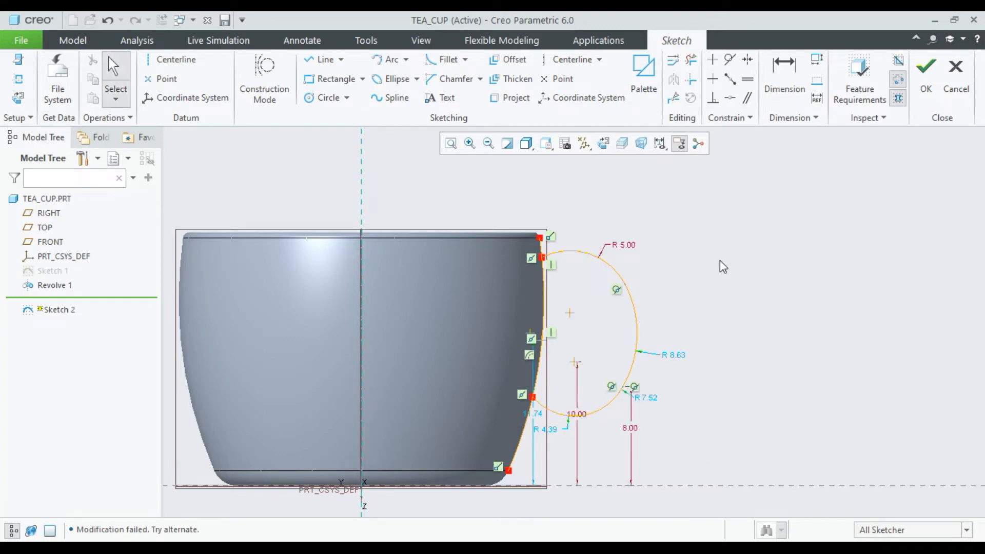
Make the bottom arc's current radius a strong dimension
{"action": "scroll", "coordinate": [569, 445], "scroll_direction": "up", "scroll_amount": 5}
{"action": "left_click", "coordinate": [561, 430]}
{"action": "double_click", "coordinate": [561, 430]}
{"action": "left_click", "coordinate": [549, 451]}
Set the height of the lower connecting arc's center above the base to 12
{"action": "left_click", "coordinate": [493, 380]}
{"action": "double_click", "coordinate": [493, 379]}
{"action": "type", "text": "12"}
{"action": "key", "text": "Return"}
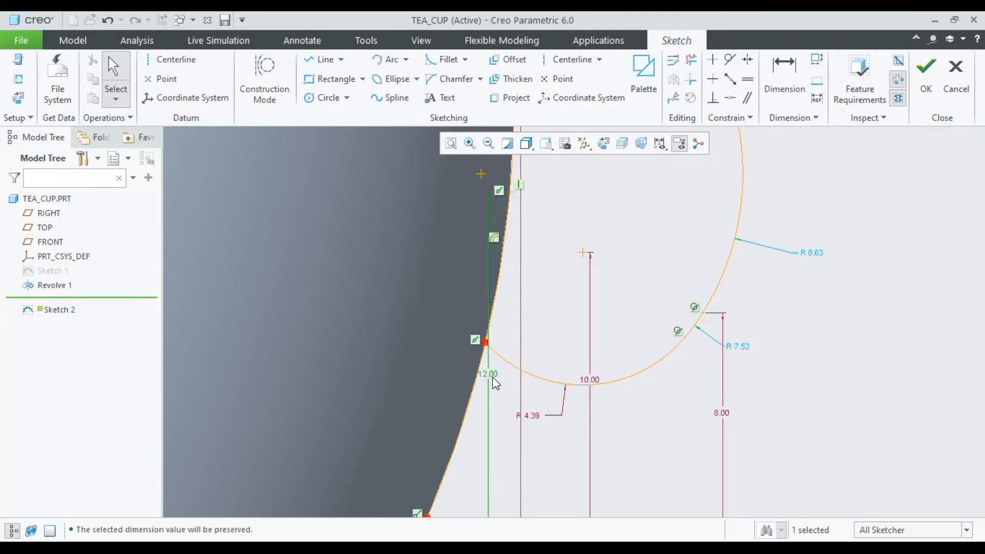
{"action": "left_click", "coordinate": [651, 399]}
Set the outer arc's radius to 9 and the lower connecting arc's radius to 7
{"action": "scroll", "coordinate": [651, 399], "scroll_direction": "down", "scroll_amount": 3}
{"action": "scroll", "coordinate": [654, 331], "scroll_direction": "up", "scroll_amount": 1}
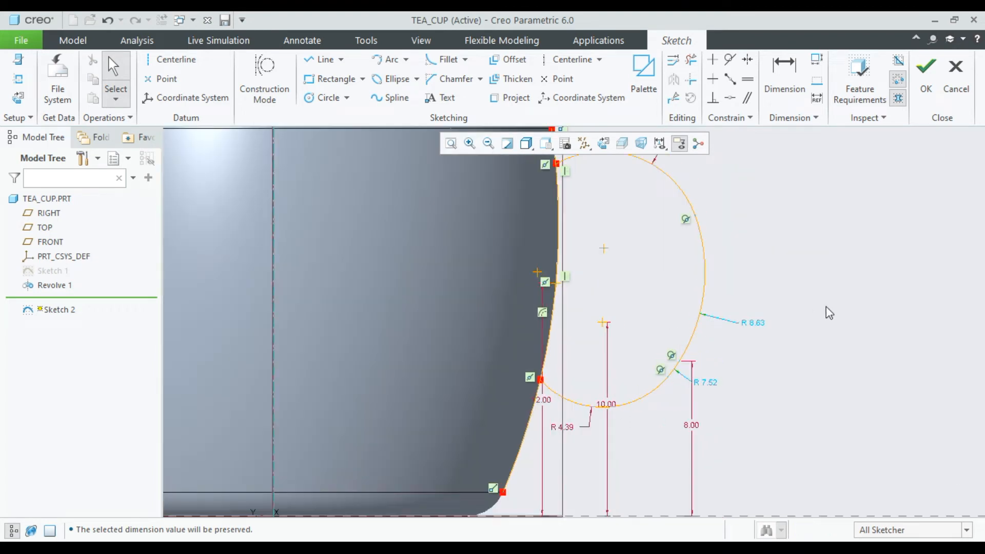
{"action": "double_click", "coordinate": [760, 324]}
{"action": "type", "text": "9"}
{"action": "key", "text": "Return"}
{"action": "double_click", "coordinate": [707, 383]}
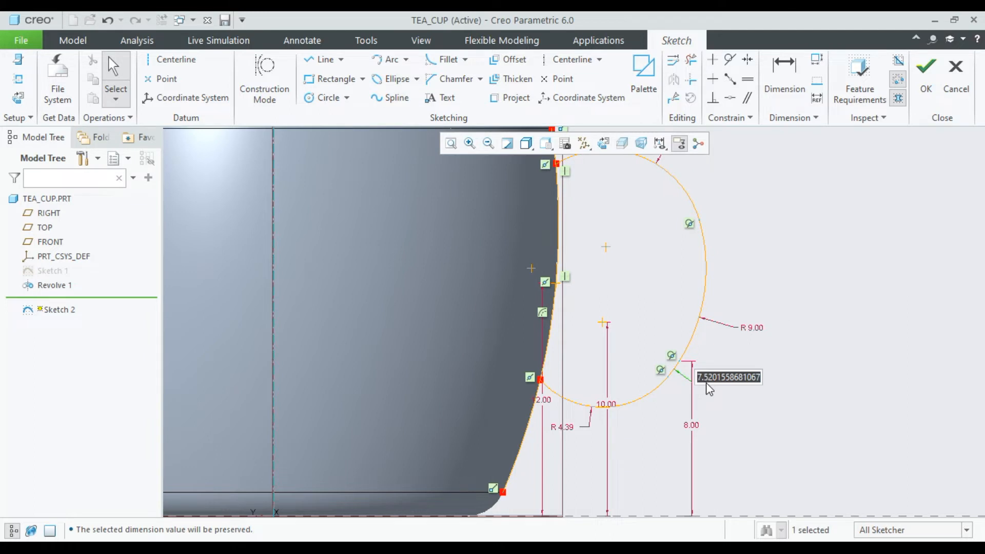
{"action": "type", "text": "7"}
{"action": "key", "text": "Return"}
Trim the projected wall edge above and below the handle, leaving a closed region between the arcs and the wall
{"action": "scroll", "coordinate": [774, 290], "scroll_direction": "down", "scroll_amount": 3}
{"action": "scroll", "coordinate": [773, 290], "scroll_direction": "up", "scroll_amount": 2}
{"action": "scroll", "coordinate": [772, 290], "scroll_direction": "up", "scroll_amount": 1}
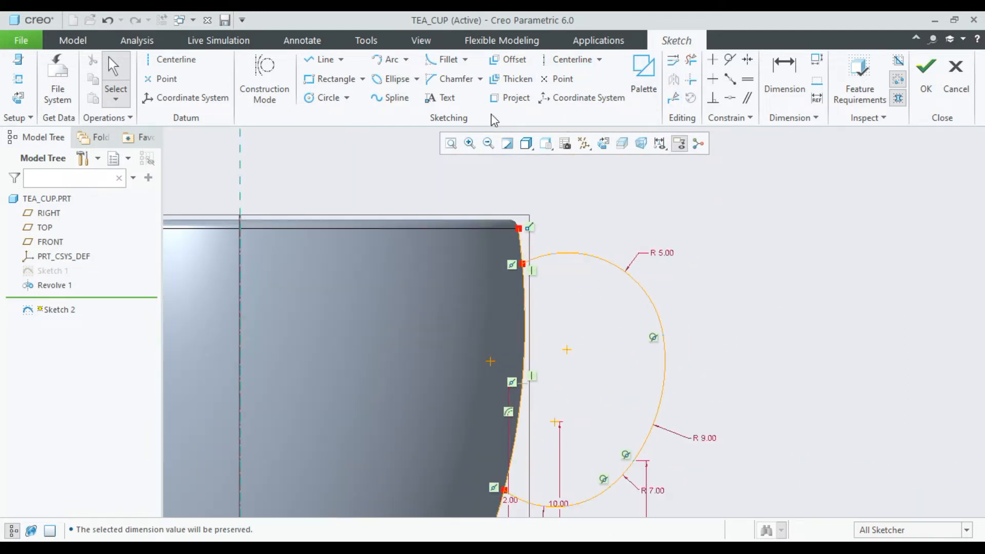
{"action": "left_click", "coordinate": [691, 60]}
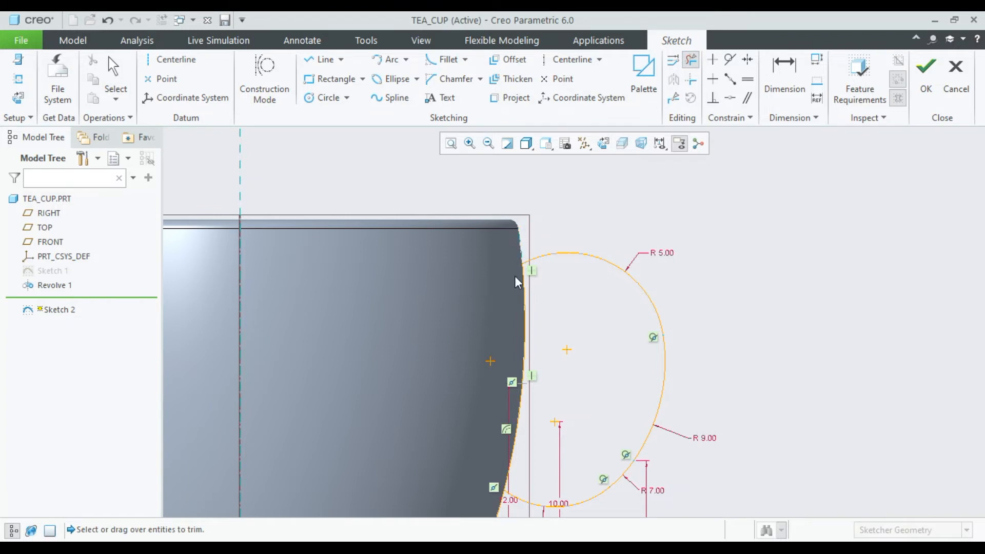
{"action": "scroll", "coordinate": [517, 279], "scroll_direction": "down", "scroll_amount": 3}
{"action": "scroll", "coordinate": [515, 435], "scroll_direction": "up", "scroll_amount": 3}
{"action": "left_click", "coordinate": [514, 396]}
{"action": "middle_click", "coordinate": [888, 273]}
{"action": "scroll", "coordinate": [773, 250], "scroll_direction": "down", "scroll_amount": 5}
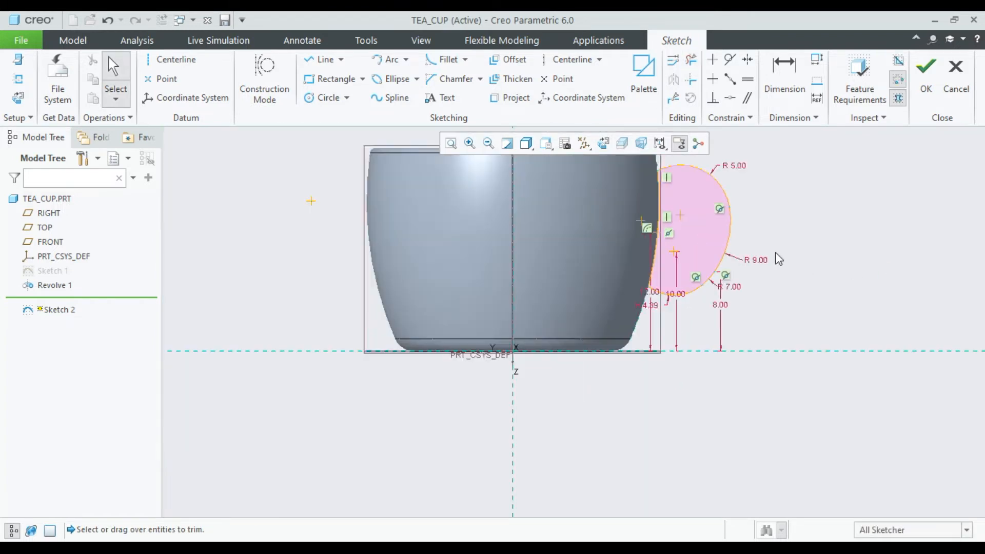
Offset the handle's upper arc and outer arc inward by 0.8 as single edges
{"action": "scroll", "coordinate": [755, 213], "scroll_direction": "up", "scroll_amount": 2}
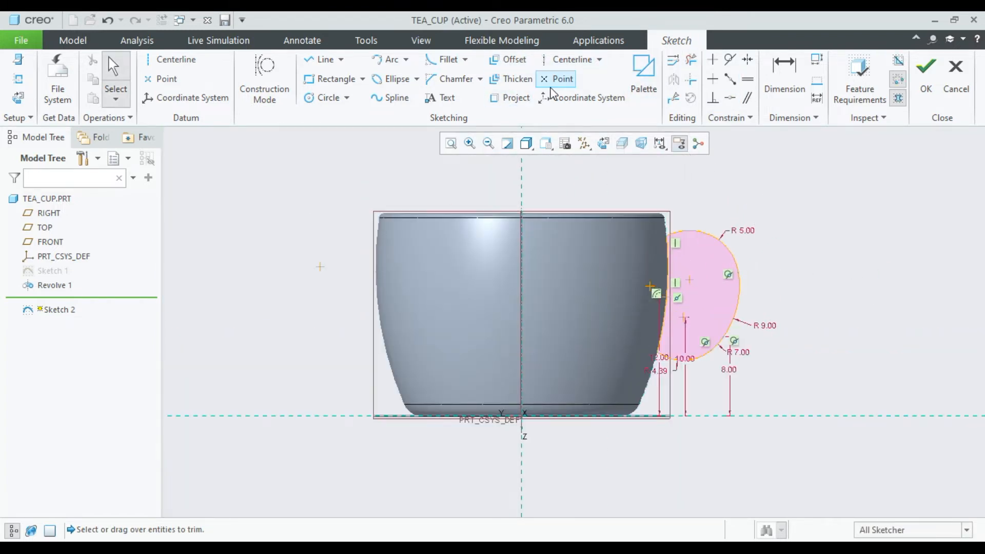
{"action": "left_click", "coordinate": [508, 60]}
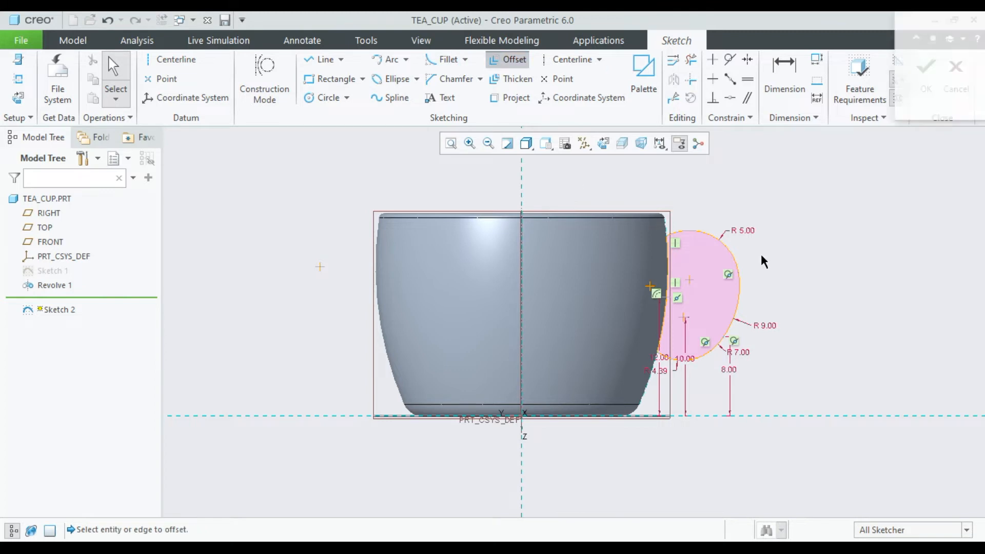
{"action": "left_click", "coordinate": [711, 235]}
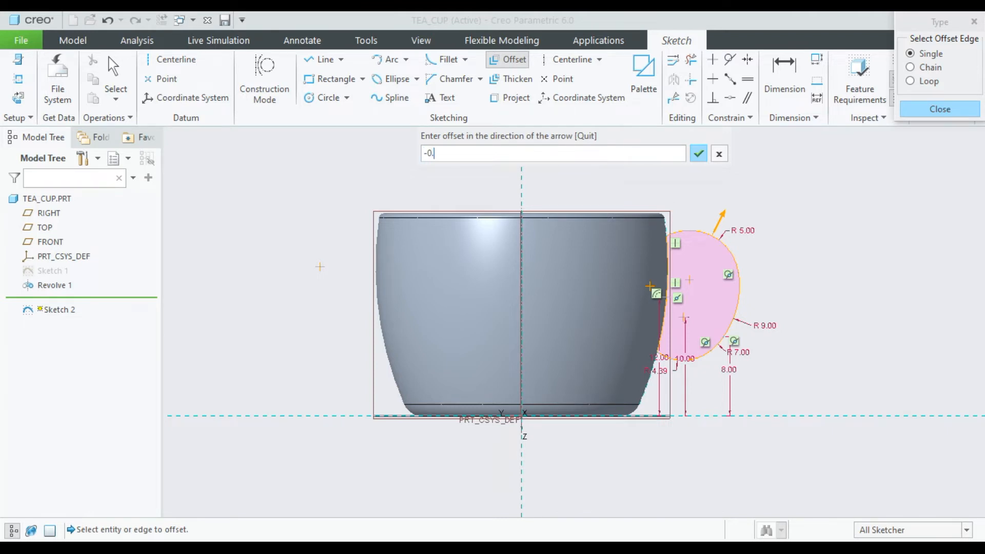
{"action": "key", "text": "Return"}
{"action": "scroll", "coordinate": [744, 277], "scroll_direction": "down", "scroll_amount": 3}
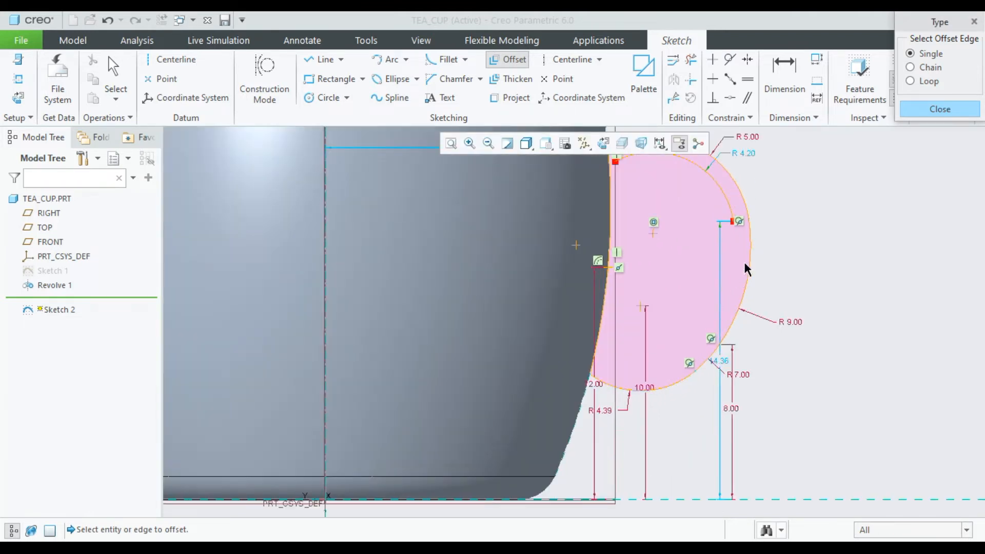
{"action": "left_click", "coordinate": [749, 265]}
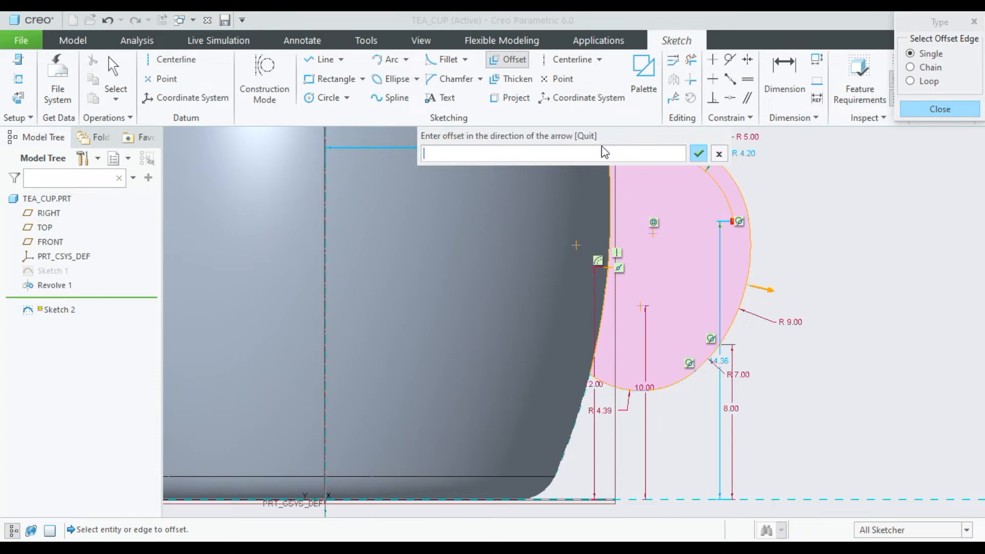
{"action": "type", "text": "-0.8"}
{"action": "key", "text": "Return"}
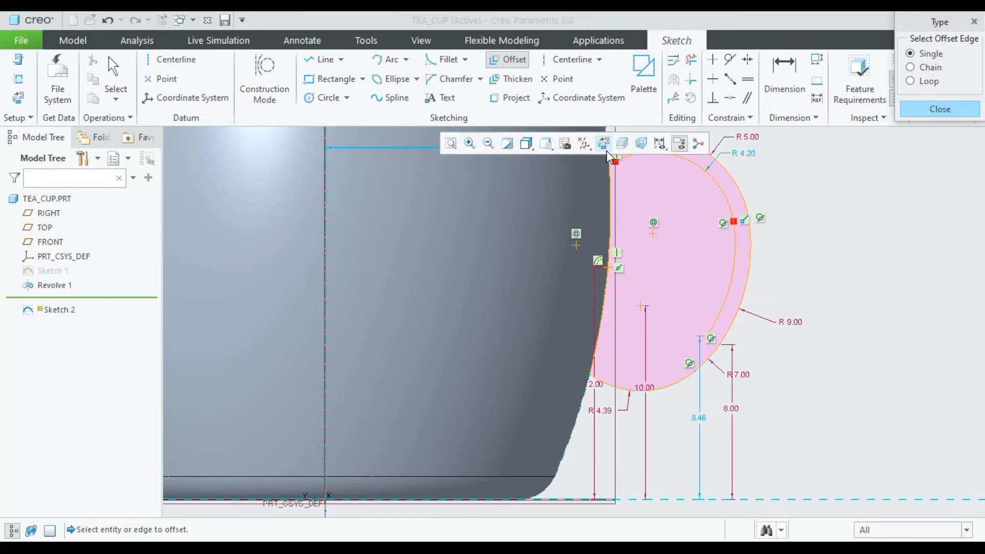
Offset the handle's bottom arc and lower connecting arc inward by 0.8 as single edges
{"action": "left_click", "coordinate": [688, 379]}
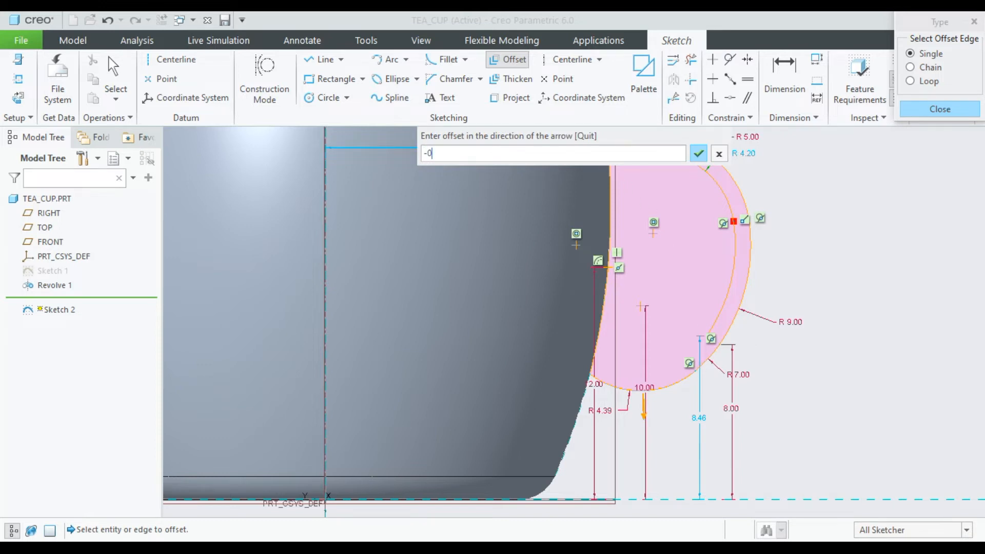
{"action": "key", "text": "Return"}
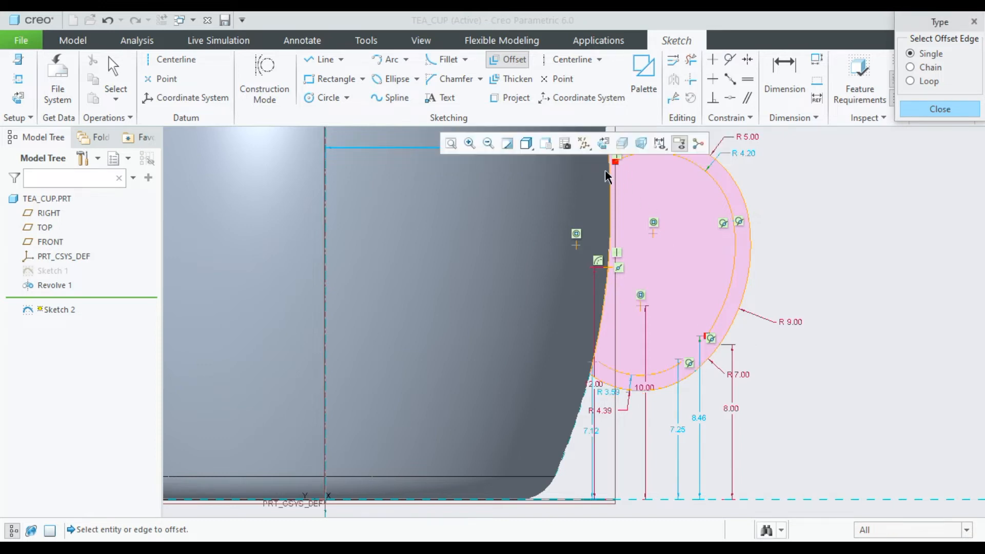
{"action": "left_click", "coordinate": [705, 363]}
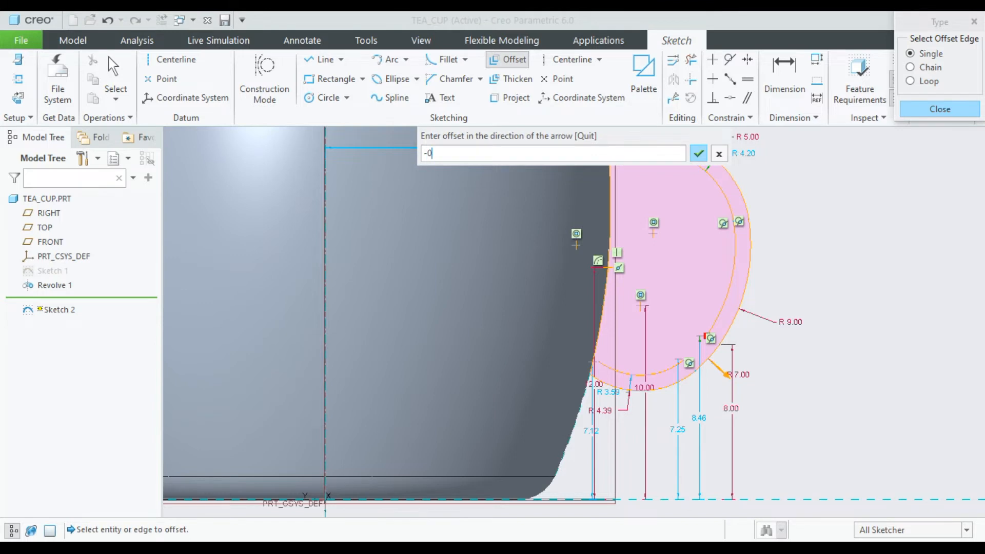
{"action": "key", "text": "Return"}
{"action": "scroll", "coordinate": [684, 311], "scroll_direction": "down", "scroll_amount": 4}
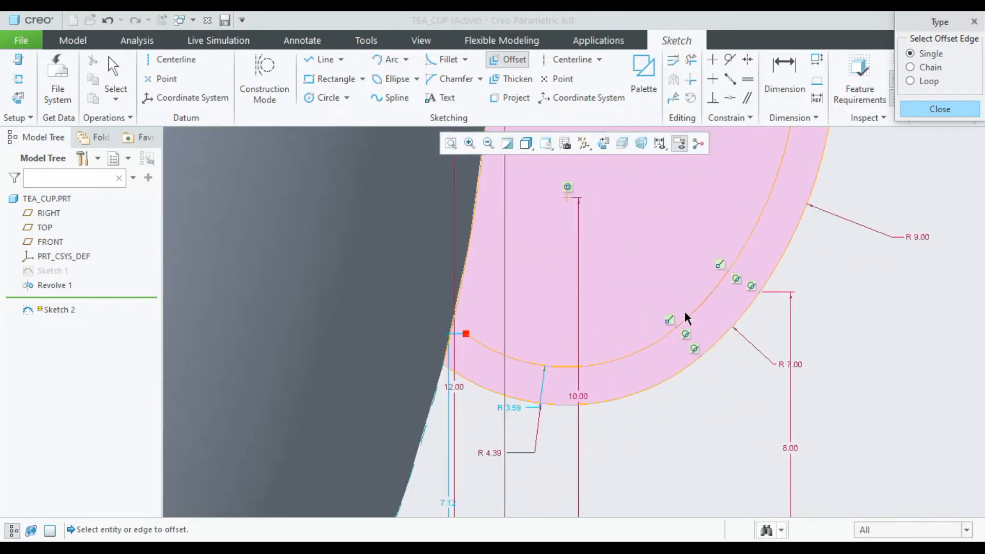
{"action": "scroll", "coordinate": [642, 359], "scroll_direction": "down", "scroll_amount": 1}
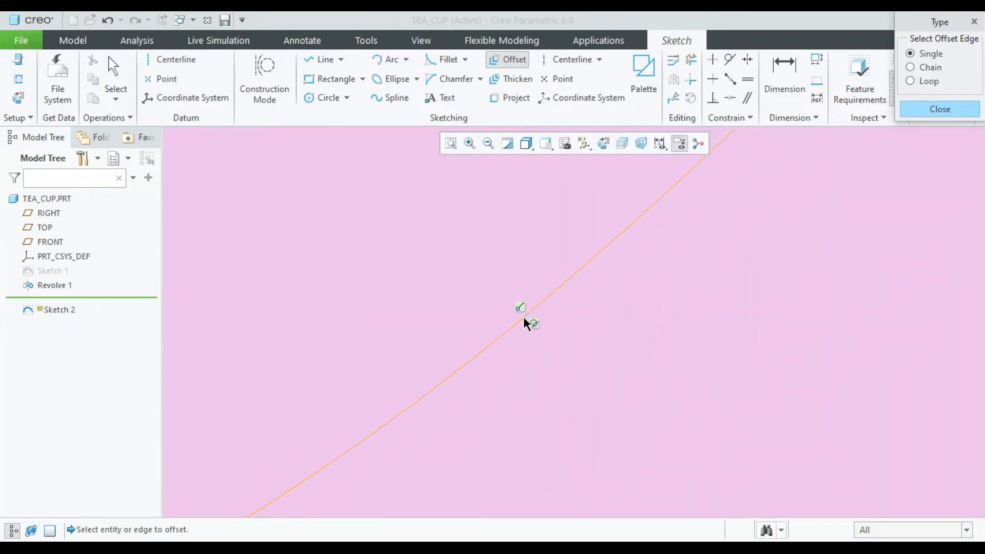
{"action": "scroll", "coordinate": [525, 321], "scroll_direction": "up", "scroll_amount": 3}
{"action": "scroll", "coordinate": [523, 316], "scroll_direction": "up", "scroll_amount": 8}
{"action": "scroll", "coordinate": [499, 277], "scroll_direction": "down", "scroll_amount": 3}
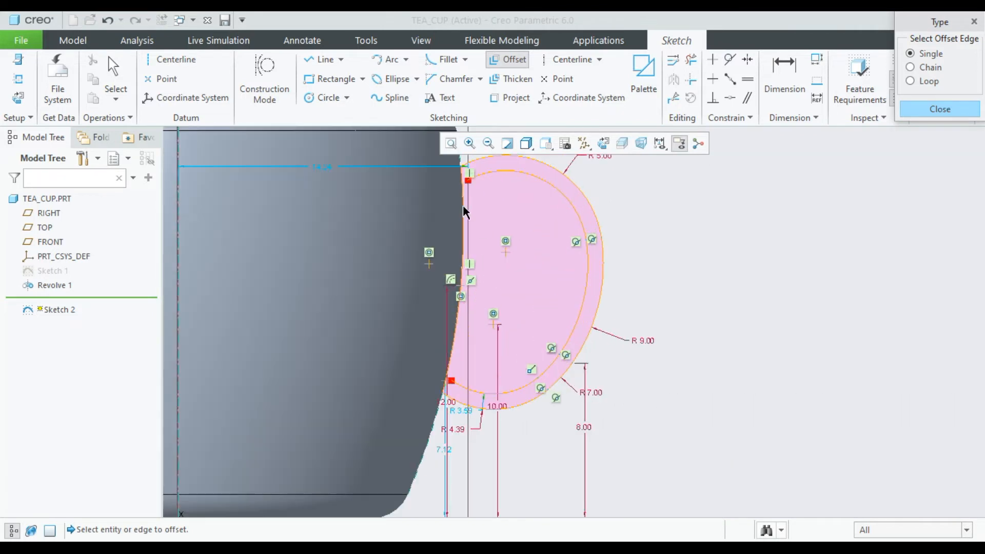
Try to offset the projected wall edge by -0.8, and undo both attempts
{"action": "left_click", "coordinate": [463, 206]}
{"action": "type", "text": "-0"}
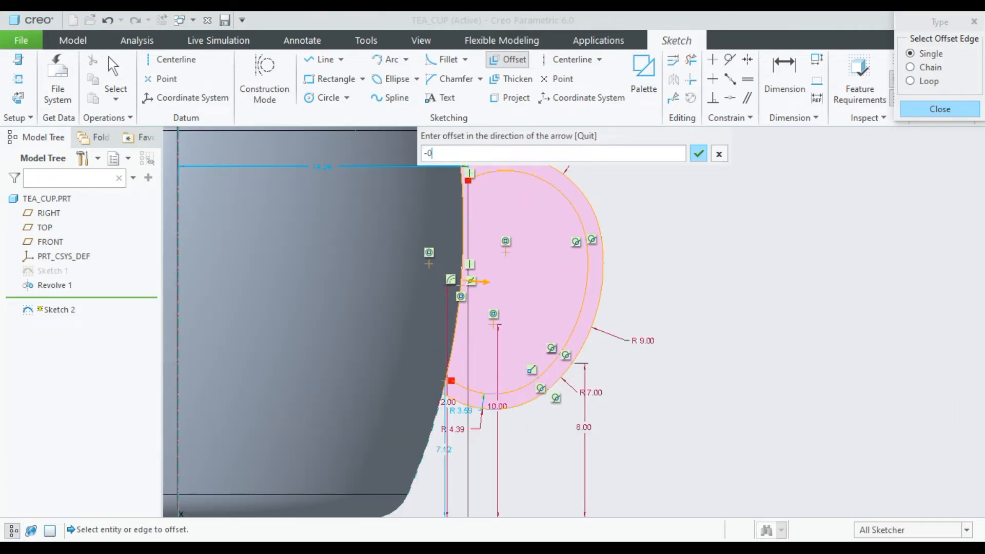
{"action": "type", "text": ".8"}
{"action": "key", "text": "Return"}
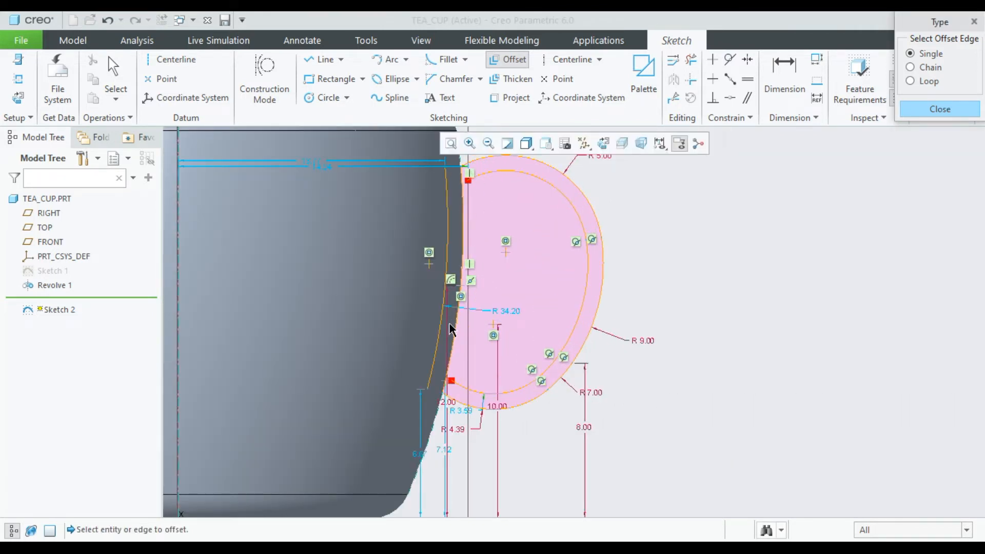
{"action": "left_click", "coordinate": [107, 21]}
{"action": "scroll", "coordinate": [509, 207], "scroll_direction": "up", "scroll_amount": 2}
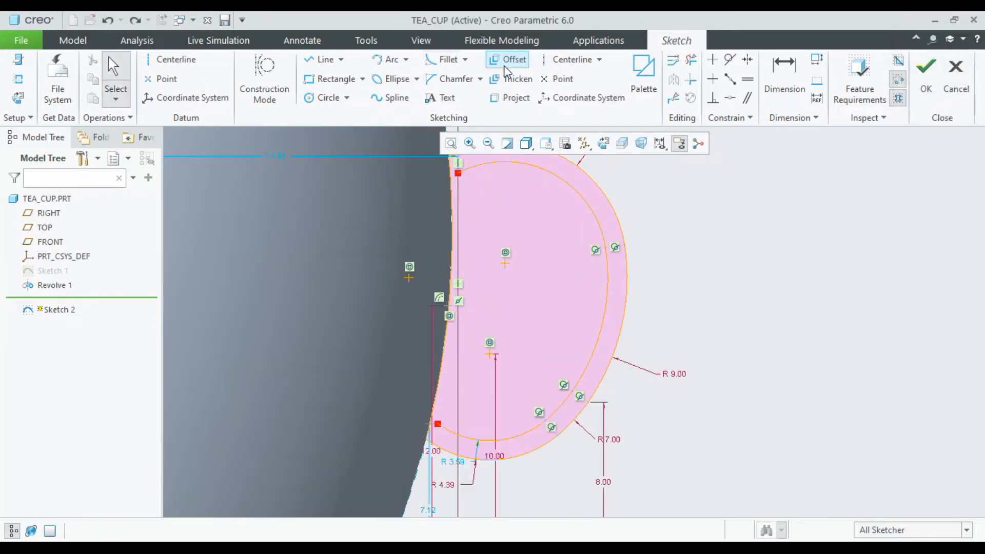
{"action": "left_click", "coordinate": [508, 59]}
{"action": "left_click", "coordinate": [473, 255]}
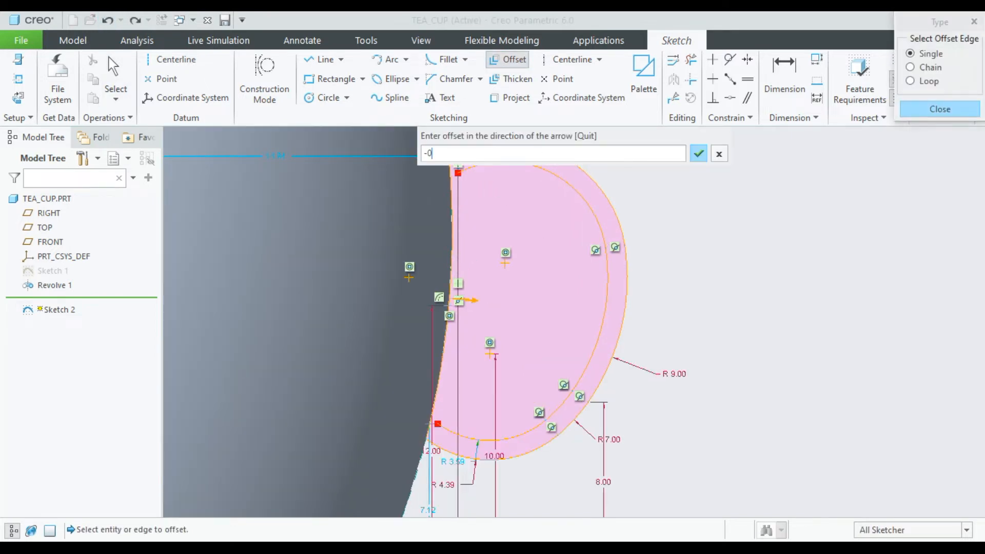
{"action": "key", "text": "Return"}
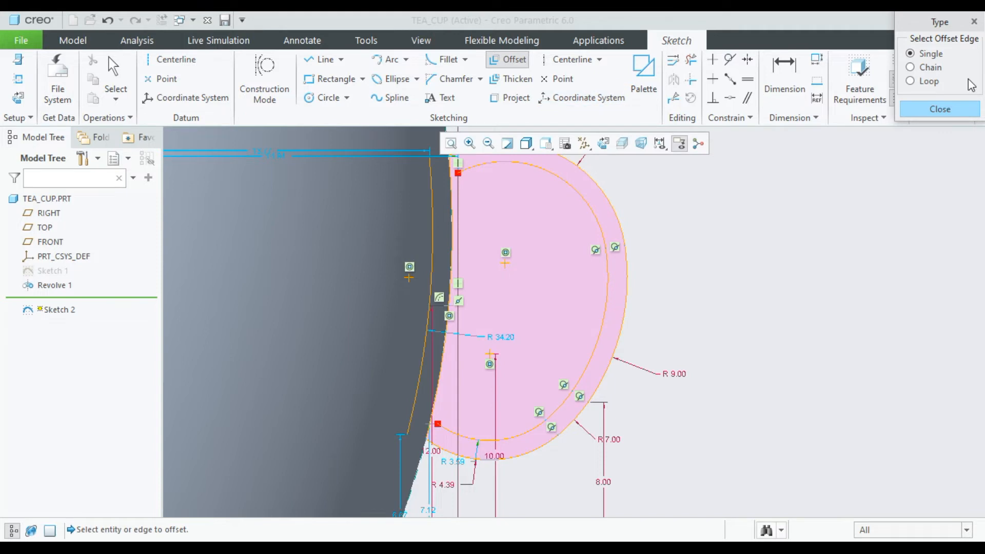
{"action": "key", "text": "ctrl+z"}
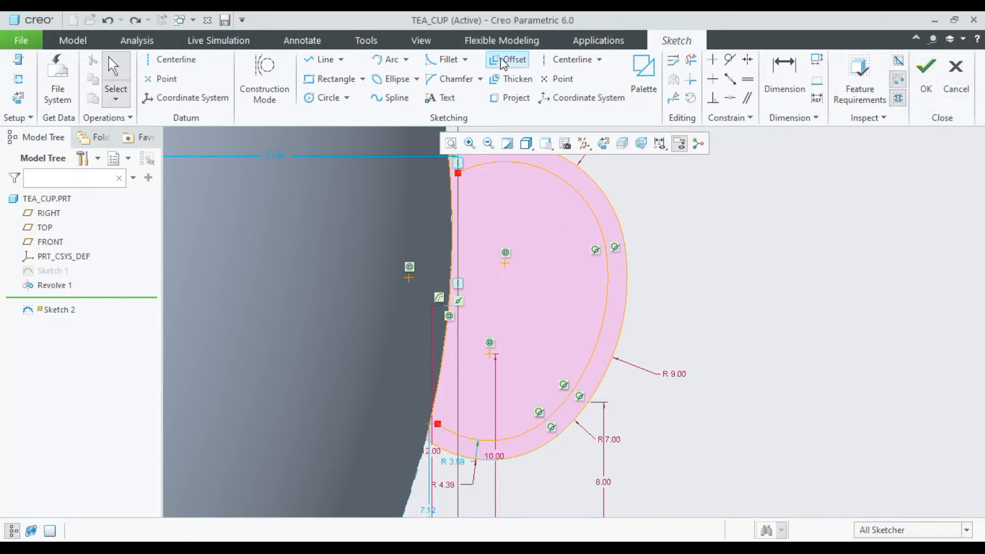
Offset the projected wall edge by 0.8 toward the inside of the handle profile
{"action": "left_click", "coordinate": [507, 59]}
{"action": "left_click", "coordinate": [452, 267]}
{"action": "type", "text": "0"}
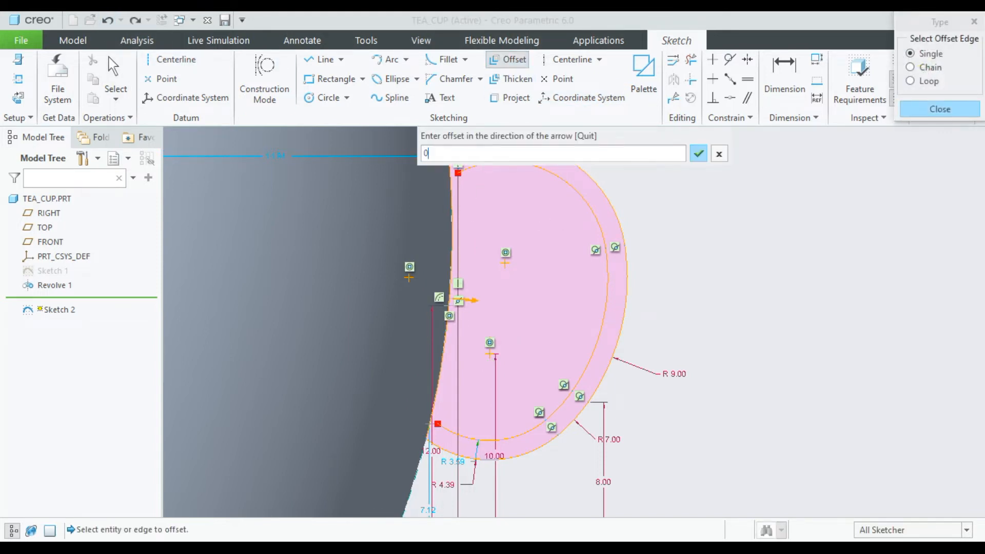
{"action": "type", "text": ".8"}
{"action": "key", "text": "Return"}
{"action": "scroll", "coordinate": [734, 267], "scroll_direction": "up", "scroll_amount": 4}
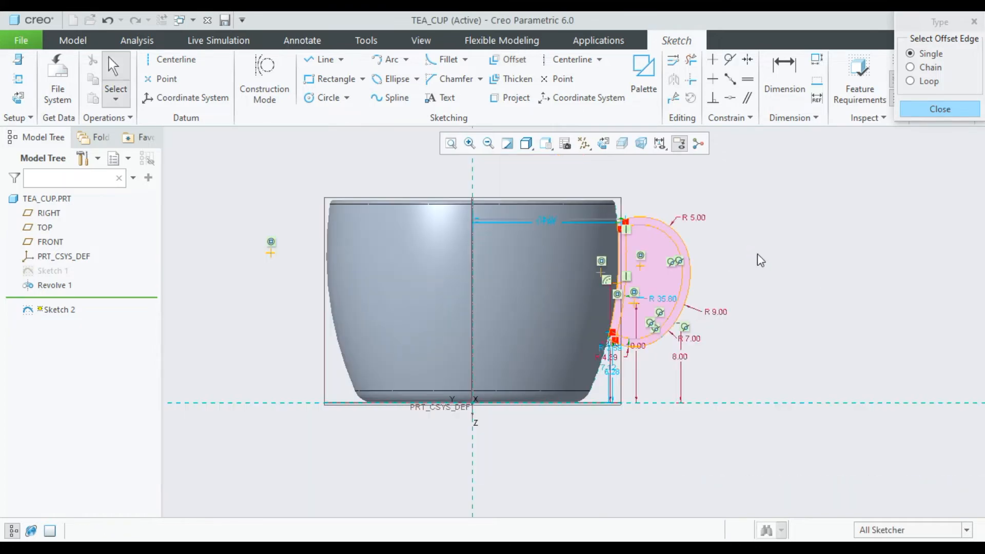
{"action": "middle_click", "coordinate": [757, 254]}
Trim the overlapping ends of the inner offset curves at the upper and lower corners to form a closed inner loop
{"action": "scroll", "coordinate": [660, 246], "scroll_direction": "up", "scroll_amount": 5}
{"action": "left_click", "coordinate": [691, 59]}
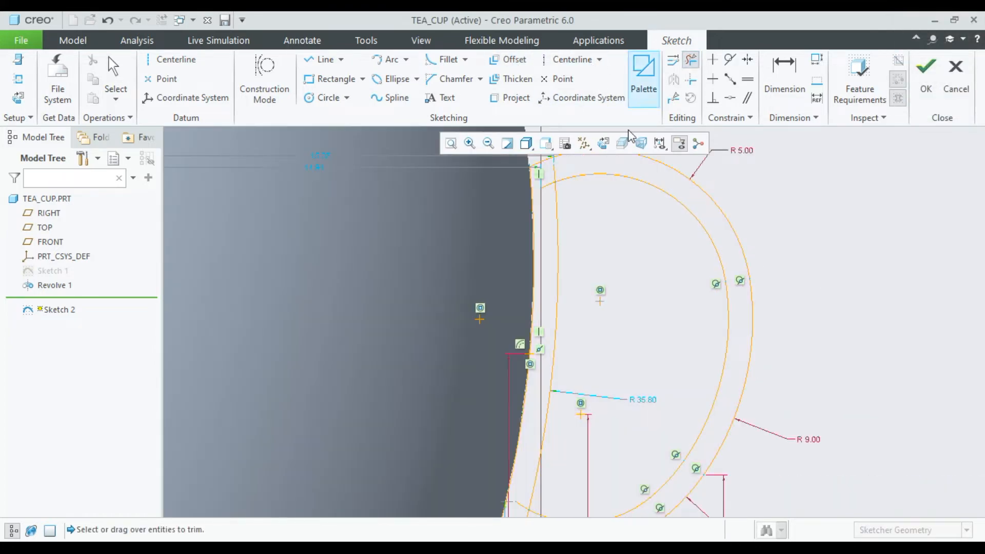
{"action": "left_click_drag", "start_coordinate": [549, 176], "coordinate": [548, 178]}
{"action": "left_click", "coordinate": [548, 185]}
{"action": "scroll", "coordinate": [618, 252], "scroll_direction": "up", "scroll_amount": 4}
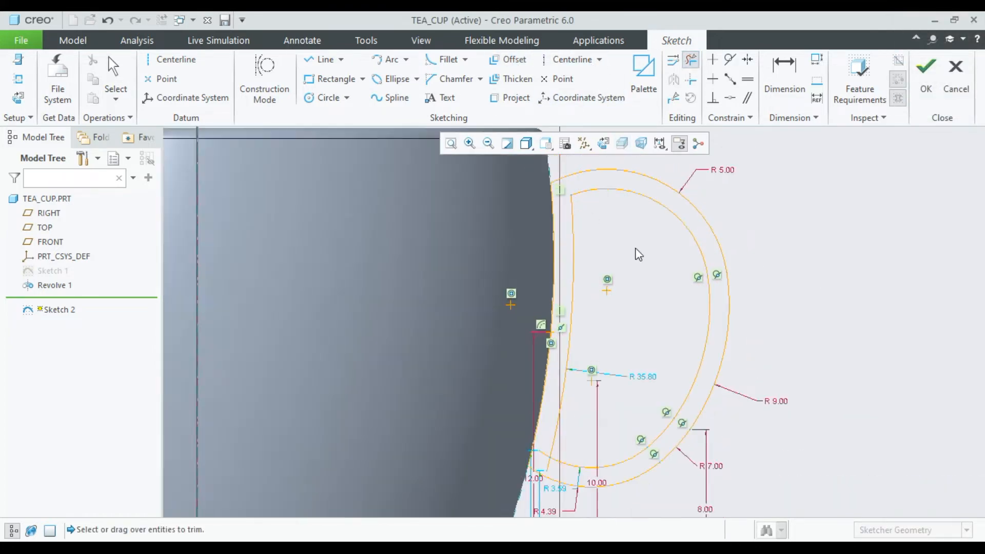
{"action": "scroll", "coordinate": [595, 357], "scroll_direction": "down", "scroll_amount": 4}
{"action": "left_click", "coordinate": [562, 374]}
{"action": "left_click", "coordinate": [559, 360]}
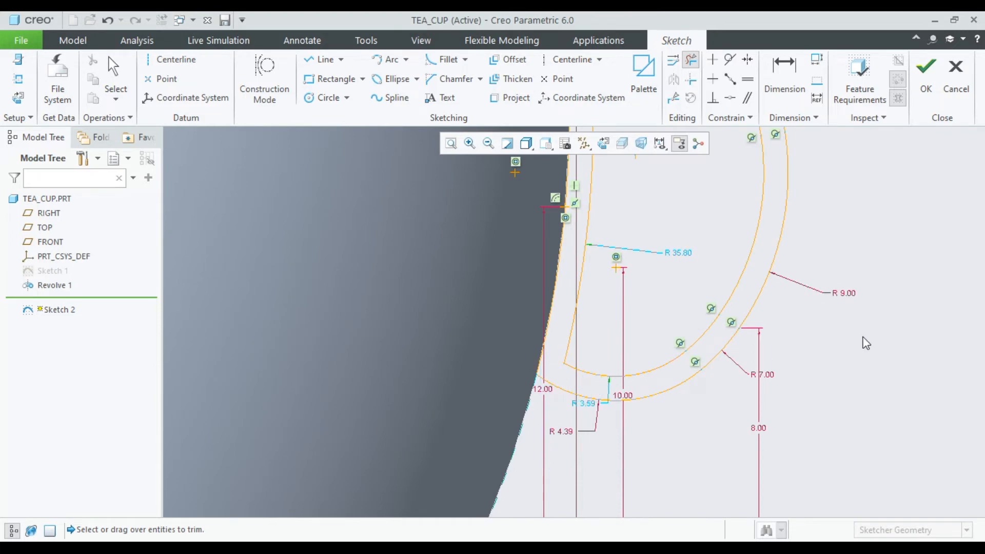
{"action": "middle_click", "coordinate": [855, 337]}
{"action": "scroll", "coordinate": [858, 336], "scroll_direction": "up", "scroll_amount": 4}
{"action": "scroll", "coordinate": [872, 220], "scroll_direction": "down", "scroll_amount": 3}
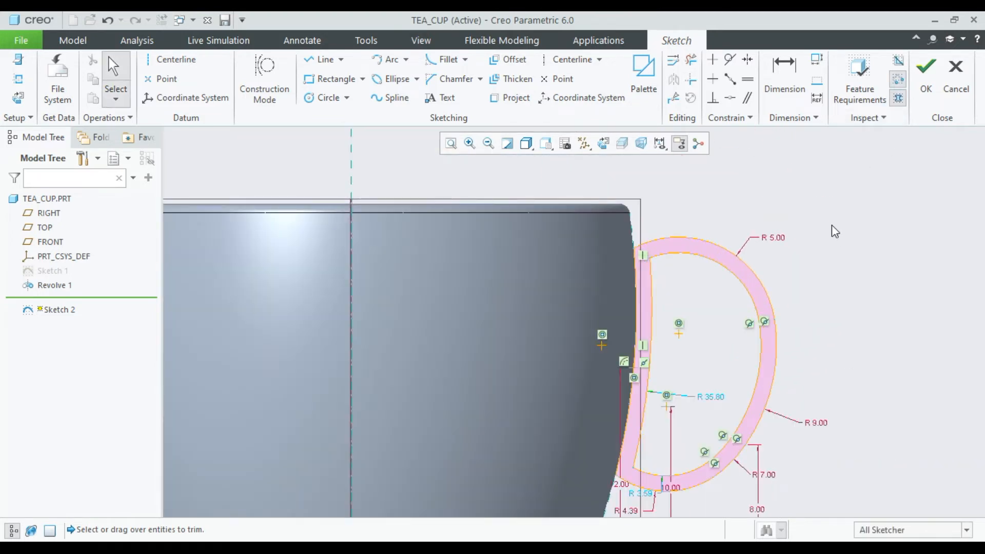
Finish the handle sketch and extrude it as a solid with a depth of 2
{"action": "left_click", "coordinate": [925, 75]}
{"action": "mouse_move", "coordinate": [681, 326]}
{"action": "middle_mouse_down"}
{"action": "mouse_move", "coordinate": [682, 310]}
{"action": "mouse_move", "coordinate": [698, 340]}
{"action": "middle_mouse_up"}
{"action": "left_click", "coordinate": [390, 77]}
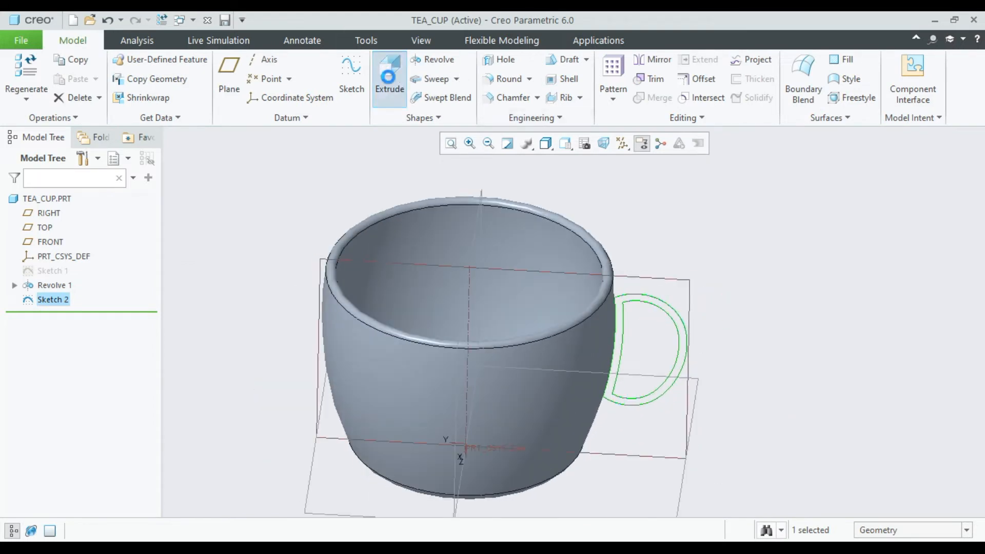
{"action": "left_click", "coordinate": [187, 75]}
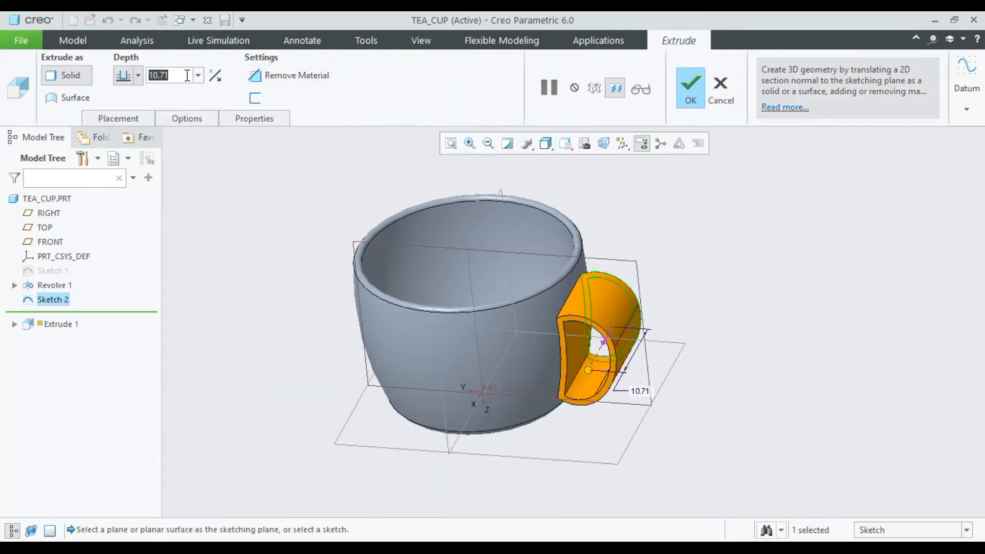
{"action": "type", "text": "5"}
{"action": "key", "text": "Return"}
{"action": "left_click", "coordinate": [174, 76]}
{"action": "type", "text": "2"}
{"action": "key", "text": "Return"}
{"action": "scroll", "coordinate": [259, 194], "scroll_direction": "down", "scroll_amount": 3}
{"action": "mouse_move", "coordinate": [259, 193]}
{"action": "middle_mouse_down"}
{"action": "mouse_move", "coordinate": [205, 214]}
{"action": "mouse_move", "coordinate": [261, 194]}
{"action": "middle_mouse_up"}
Make the handle extrusion symmetric about the sketch plane and complete the feature
{"action": "left_click", "coordinate": [138, 78]}
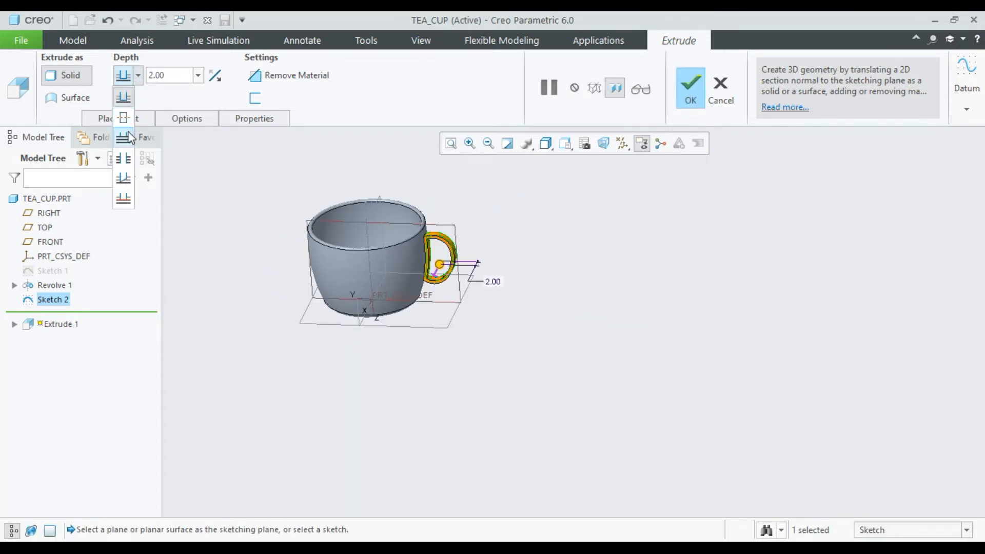
{"action": "left_click", "coordinate": [125, 118]}
{"action": "scroll", "coordinate": [350, 235], "scroll_direction": "down", "scroll_amount": 3}
{"action": "mouse_move", "coordinate": [514, 255]}
{"action": "middle_mouse_down"}
{"action": "mouse_move", "coordinate": [492, 222]}
{"action": "mouse_move", "coordinate": [407, 271]}
{"action": "mouse_move", "coordinate": [530, 200]}
{"action": "mouse_move", "coordinate": [509, 255]}
{"action": "mouse_move", "coordinate": [534, 261]}
{"action": "mouse_move", "coordinate": [543, 250]}
{"action": "mouse_move", "coordinate": [526, 259]}
{"action": "middle_mouse_up"}
{"action": "scroll", "coordinate": [515, 255], "scroll_direction": "up", "scroll_amount": 4}
{"action": "middle_click_drag", "start_coordinate": [533, 245], "coordinate": [530, 256]}
{"action": "scroll", "coordinate": [528, 259], "scroll_direction": "down", "scroll_amount": 5}
{"action": "scroll", "coordinate": [354, 264], "scroll_direction": "up", "scroll_amount": 2}
{"action": "scroll", "coordinate": [333, 261], "scroll_direction": "down", "scroll_amount": 1}
{"action": "scroll", "coordinate": [333, 260], "scroll_direction": "up", "scroll_amount": 1}
{"action": "scroll", "coordinate": [224, 214], "scroll_direction": "down", "scroll_amount": 3}
{"action": "scroll", "coordinate": [316, 256], "scroll_direction": "up", "scroll_amount": 3}
{"action": "mouse_move", "coordinate": [316, 257]}
{"action": "middle_mouse_down"}
{"action": "mouse_move", "coordinate": [271, 293]}
{"action": "mouse_move", "coordinate": [321, 249]}
{"action": "mouse_move", "coordinate": [328, 264]}
{"action": "middle_mouse_up"}
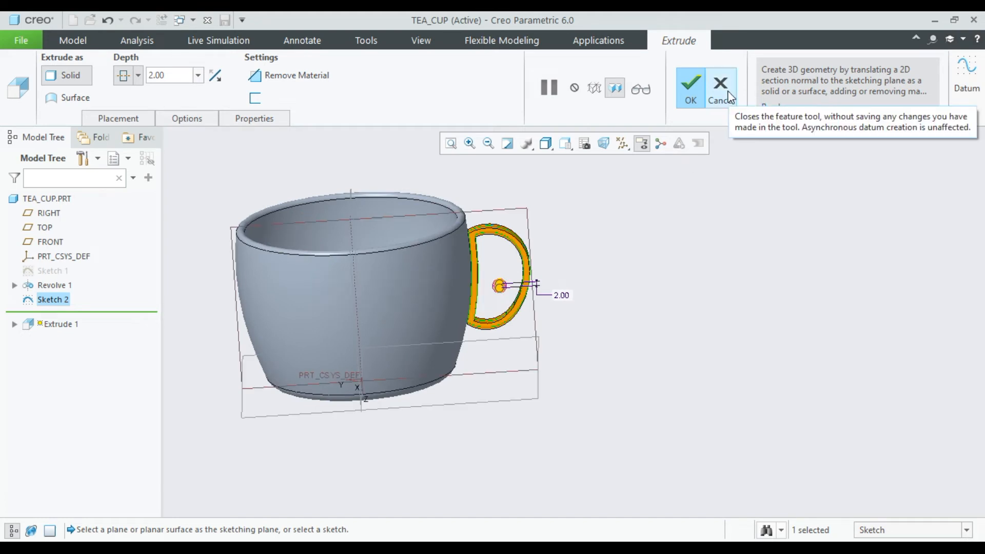
{"action": "left_click", "coordinate": [690, 87]}
{"action": "scroll", "coordinate": [533, 260], "scroll_direction": "up", "scroll_amount": 3}
{"action": "middle_click_drag", "start_coordinate": [532, 260], "coordinate": [481, 273]}
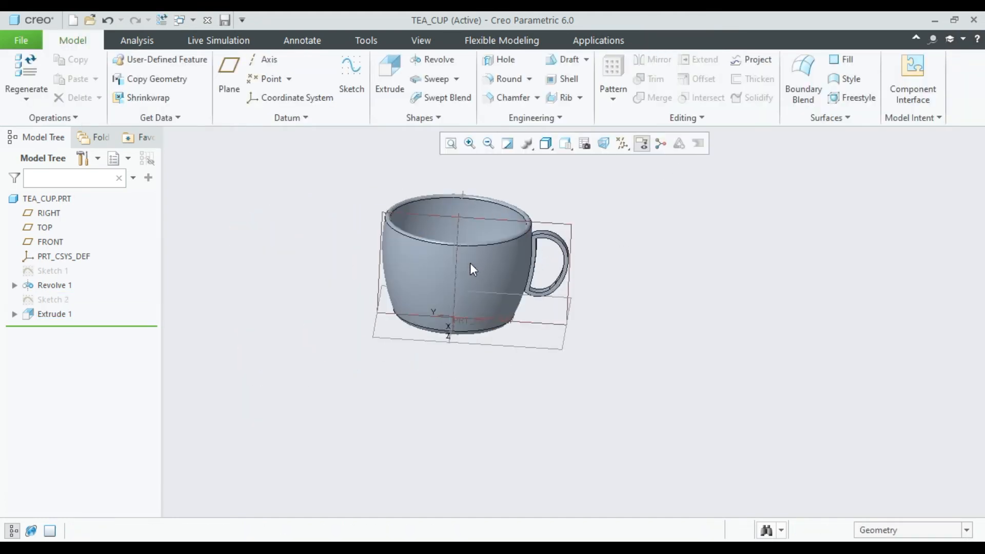
Reopen the handle profile, Sketch 2, for editing its definition
{"action": "left_click", "coordinate": [14, 285]}
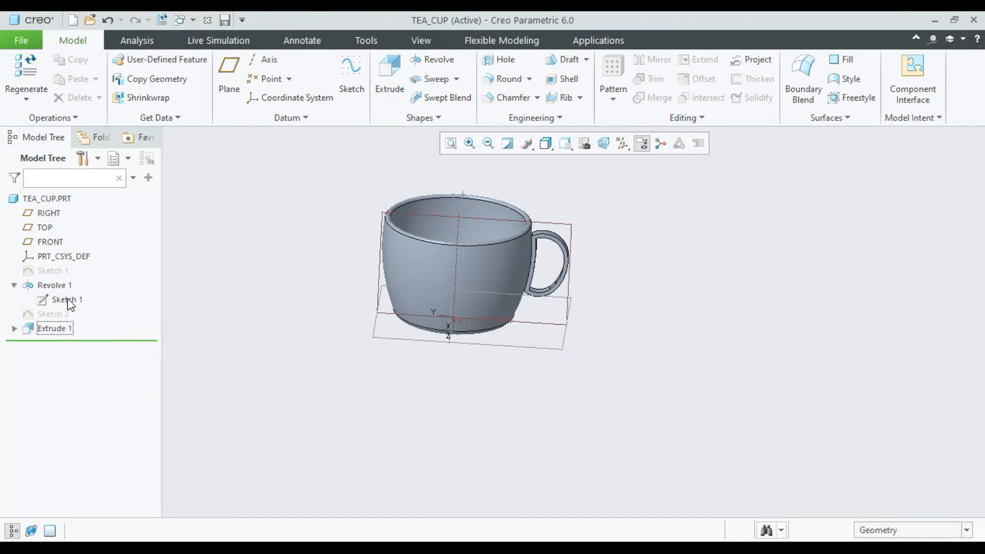
{"action": "left_click", "coordinate": [66, 300]}
{"action": "left_click", "coordinate": [52, 314]}
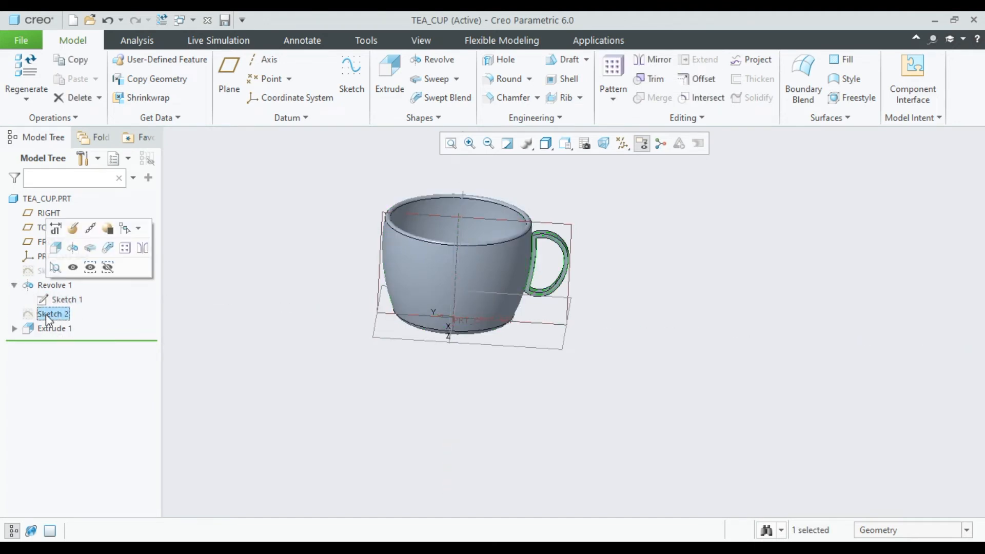
{"action": "left_click", "coordinate": [72, 230]}
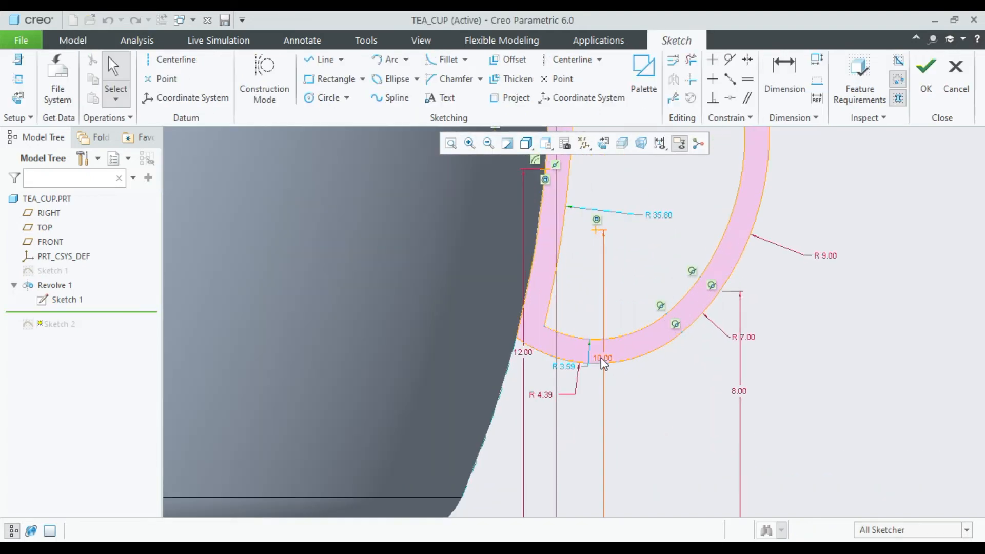
Try to set the height of the handle's bottom arc center above the base to 6
{"action": "double_click", "coordinate": [601, 358]}
{"action": "type", "text": "6"}
{"action": "key", "text": "Return"}
{"action": "left_click", "coordinate": [633, 399]}
Pull the handle's lower connecting arc downward freehand to a radius of about 8
{"action": "left_click_drag", "start_coordinate": [681, 334], "coordinate": [679, 355]}
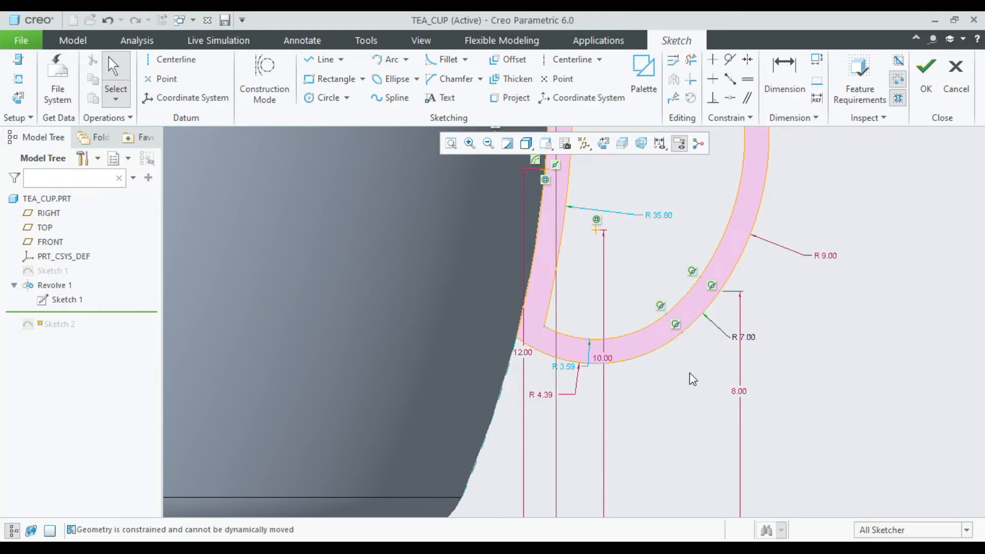
{"action": "left_click", "coordinate": [604, 364]}
{"action": "left_click", "coordinate": [658, 425]}
{"action": "left_click", "coordinate": [574, 367]}
{"action": "left_click", "coordinate": [672, 396]}
{"action": "left_click_drag", "start_coordinate": [683, 338], "coordinate": [667, 381]}
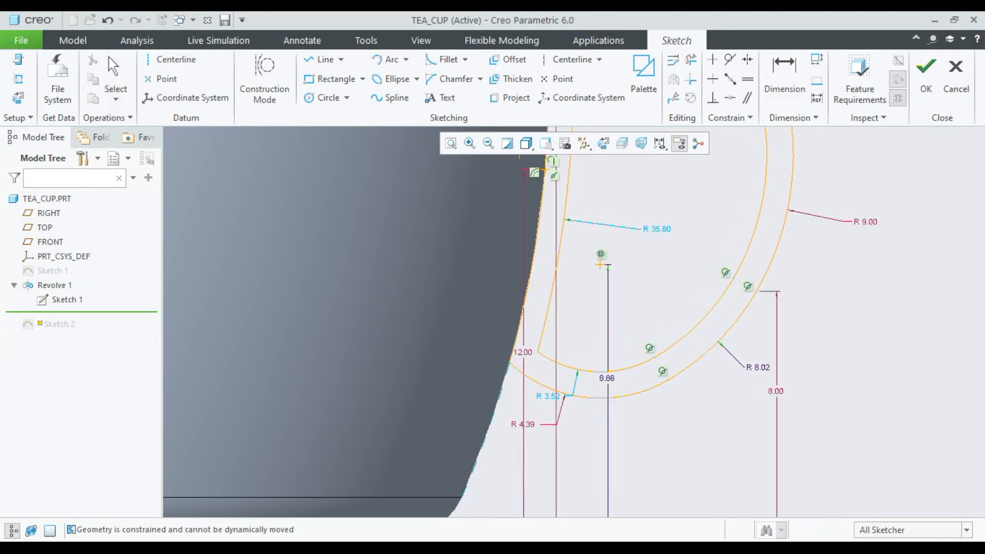
{"action": "scroll", "coordinate": [740, 417], "scroll_direction": "down", "scroll_amount": 4}
{"action": "scroll", "coordinate": [736, 402], "scroll_direction": "down", "scroll_amount": 2}
{"action": "scroll", "coordinate": [718, 419], "scroll_direction": "up", "scroll_amount": 4}
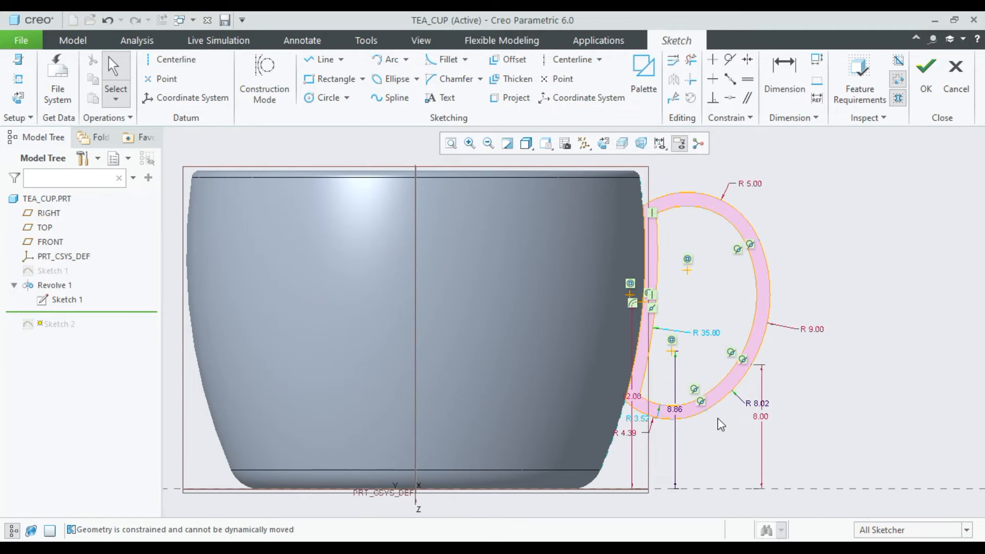
{"action": "scroll", "coordinate": [708, 410], "scroll_direction": "up", "scroll_amount": 5}
{"action": "scroll", "coordinate": [694, 411], "scroll_direction": "down", "scroll_amount": 3}
Try to set the lower connecting arc's radius to 10
{"action": "left_click", "coordinate": [805, 390]}
{"action": "double_click", "coordinate": [805, 389]}
{"action": "type", "text": "10"}
{"action": "key", "text": "Return"}
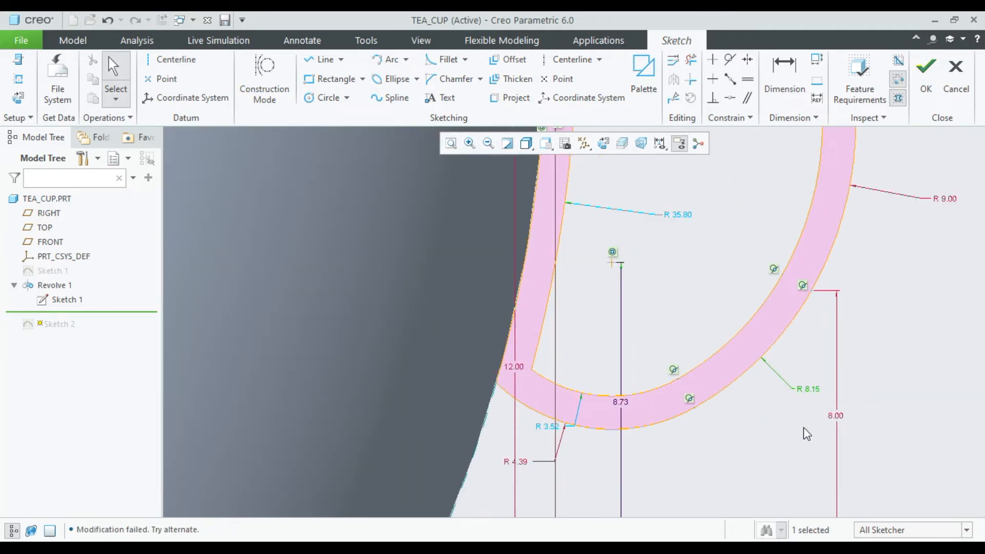
{"action": "left_click", "coordinate": [807, 434]}
Try to set the radius of the handle's inner wall-side arc to 35, and undo the change
{"action": "scroll", "coordinate": [805, 433], "scroll_direction": "down", "scroll_amount": 2}
{"action": "scroll", "coordinate": [806, 433], "scroll_direction": "up", "scroll_amount": 1}
{"action": "scroll", "coordinate": [790, 441], "scroll_direction": "down", "scroll_amount": 1}
{"action": "scroll", "coordinate": [789, 442], "scroll_direction": "up", "scroll_amount": 1}
{"action": "double_click", "coordinate": [714, 261]}
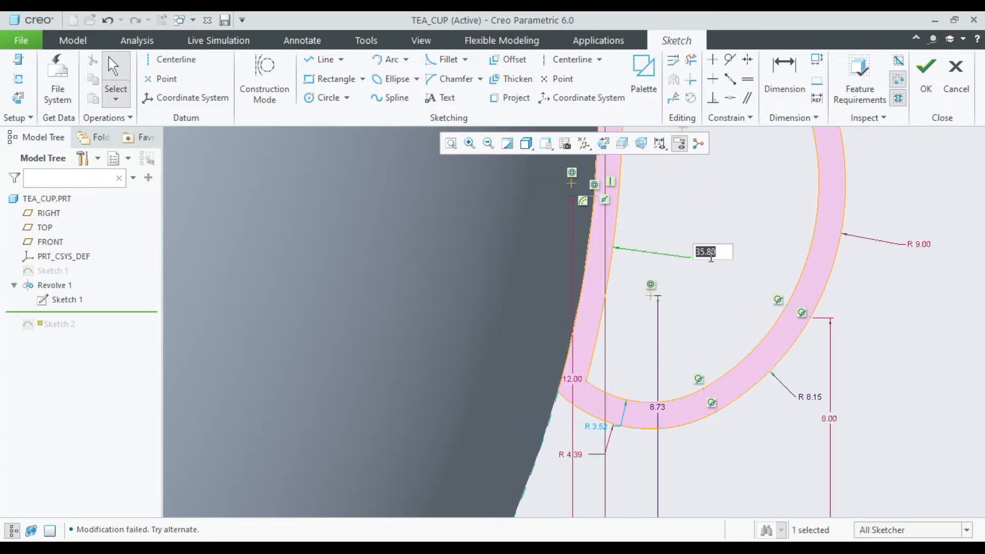
{"action": "key", "text": "Return"}
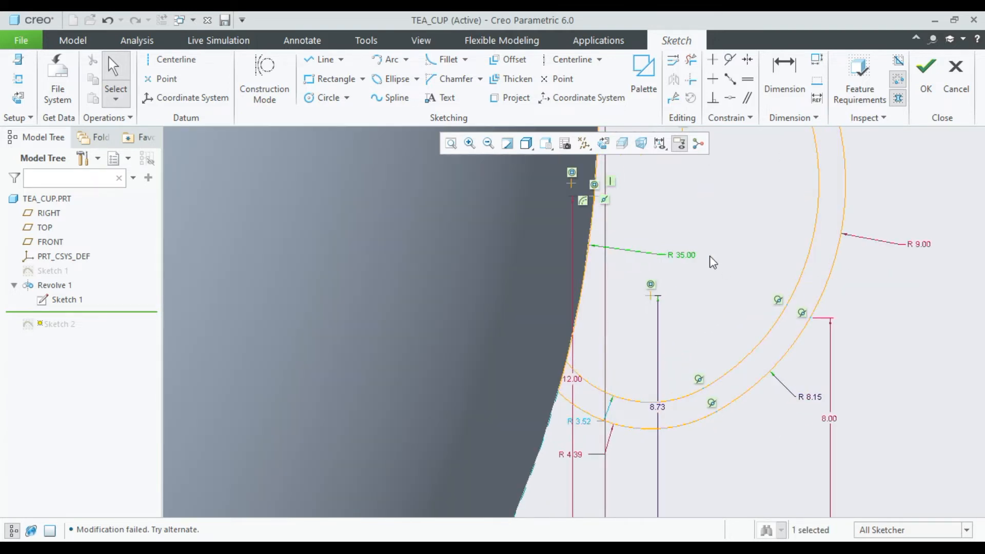
{"action": "left_click", "coordinate": [107, 21]}
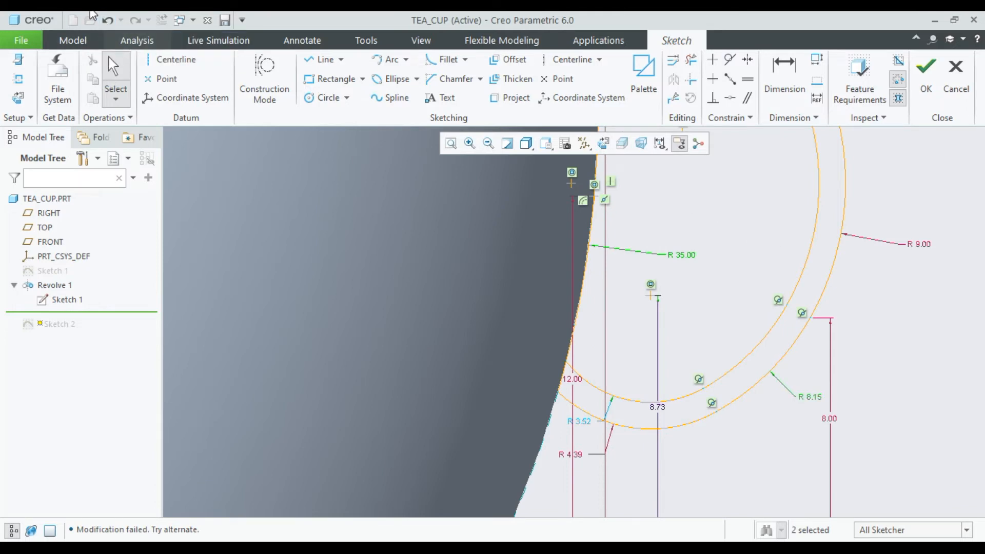
{"action": "left_click", "coordinate": [108, 20]}
{"action": "scroll", "coordinate": [736, 196], "scroll_direction": "down", "scroll_amount": 5}
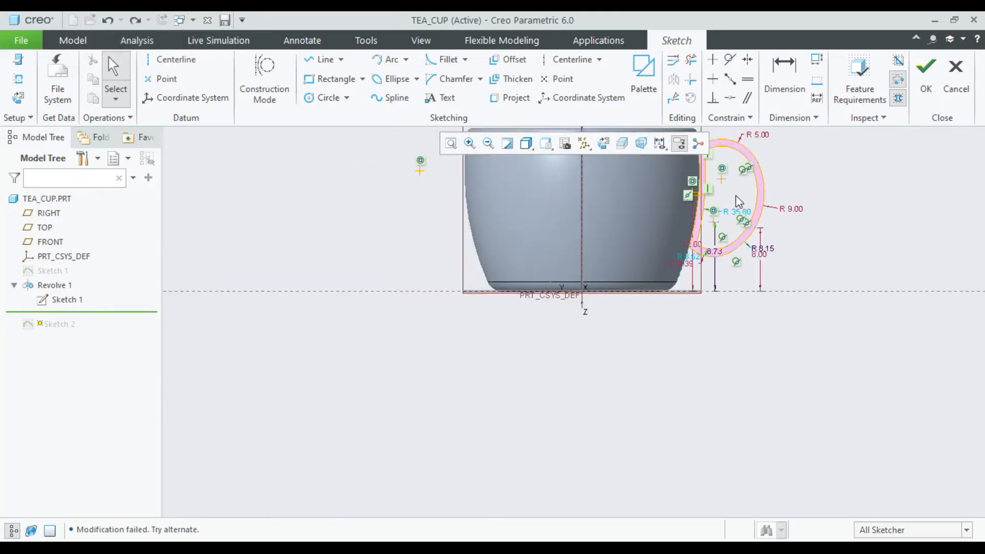
{"action": "scroll", "coordinate": [735, 259], "scroll_direction": "up", "scroll_amount": 3}
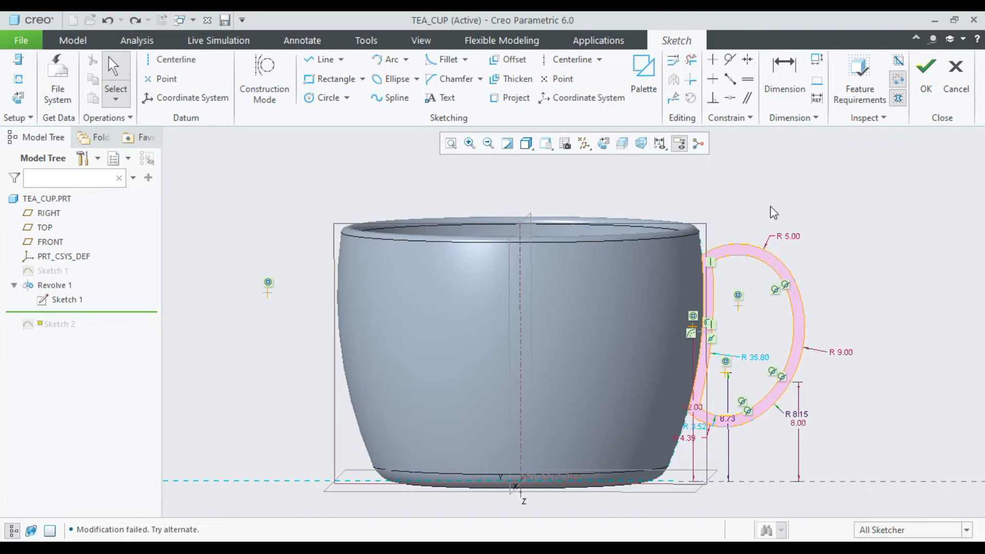
Finish the handle sketch to rebuild the extrusion and inspect the cup with its handle from an angle
{"action": "left_click", "coordinate": [926, 67]}
{"action": "mouse_move", "coordinate": [817, 239]}
{"action": "middle_mouse_down"}
{"action": "mouse_move", "coordinate": [807, 232]}
{"action": "mouse_move", "coordinate": [854, 251]}
{"action": "mouse_move", "coordinate": [870, 205]}
{"action": "mouse_move", "coordinate": [877, 220]}
{"action": "mouse_move", "coordinate": [759, 288]}
{"action": "middle_mouse_up"}
{"action": "left_click", "coordinate": [854, 252]}
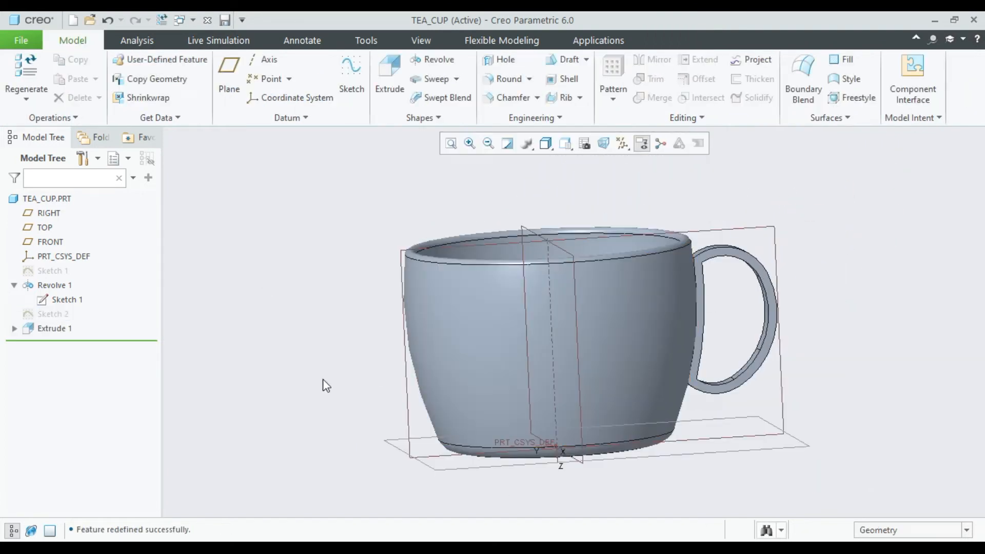
{"action": "scroll", "coordinate": [405, 362], "scroll_direction": "down", "scroll_amount": 4}
{"action": "scroll", "coordinate": [509, 356], "scroll_direction": "up", "scroll_amount": 4}
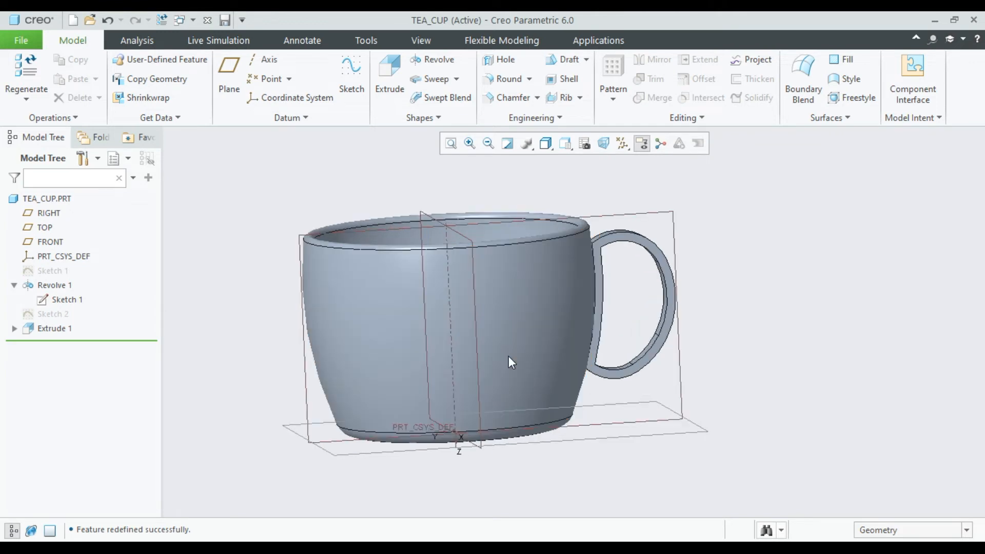
{"action": "middle_click_drag", "start_coordinate": [497, 341], "coordinate": [118, 321]}
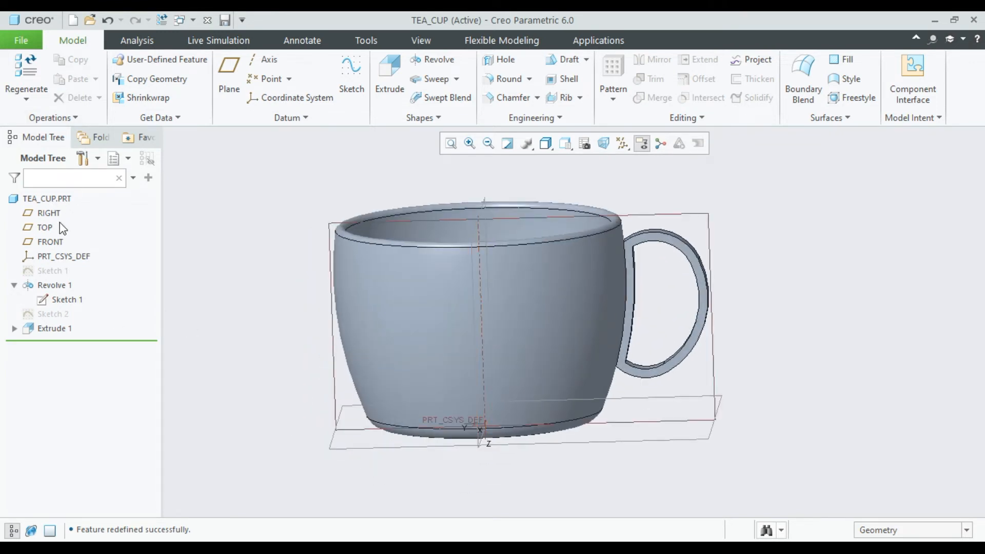
Reopen Sketch 2 for editing and delete the handle's inner wall-side arc
{"action": "left_click", "coordinate": [48, 328]}
{"action": "left_click", "coordinate": [49, 314]}
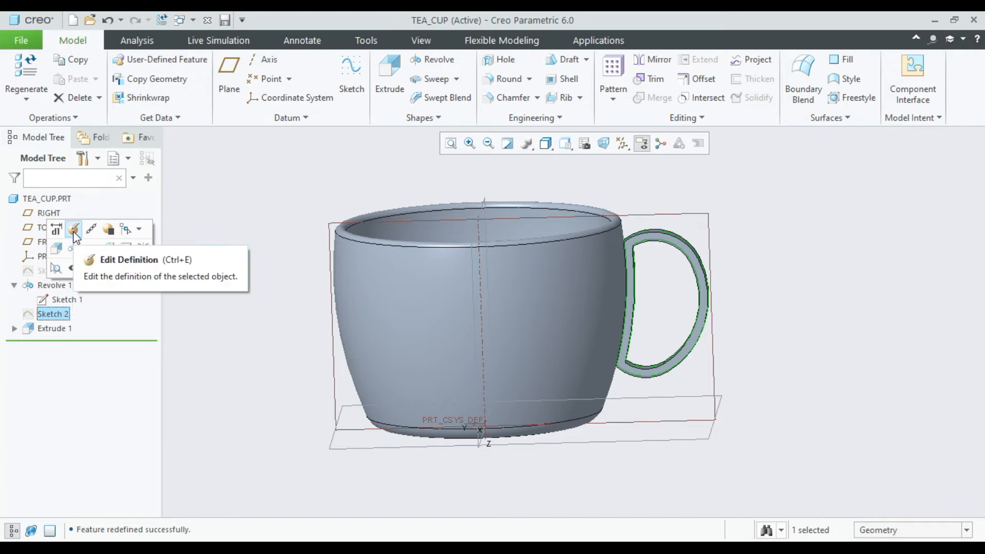
{"action": "left_click", "coordinate": [75, 232]}
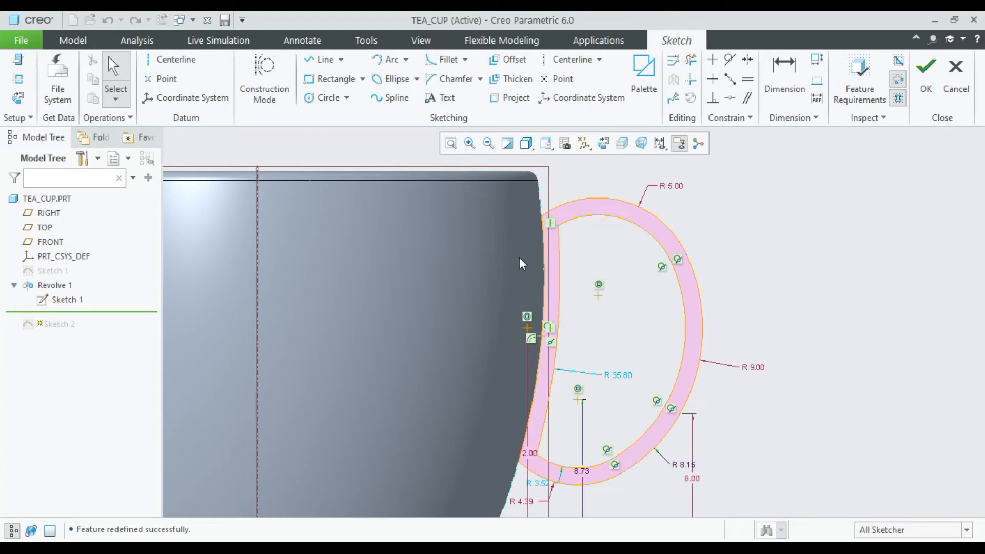
{"action": "left_click", "coordinate": [558, 244]}
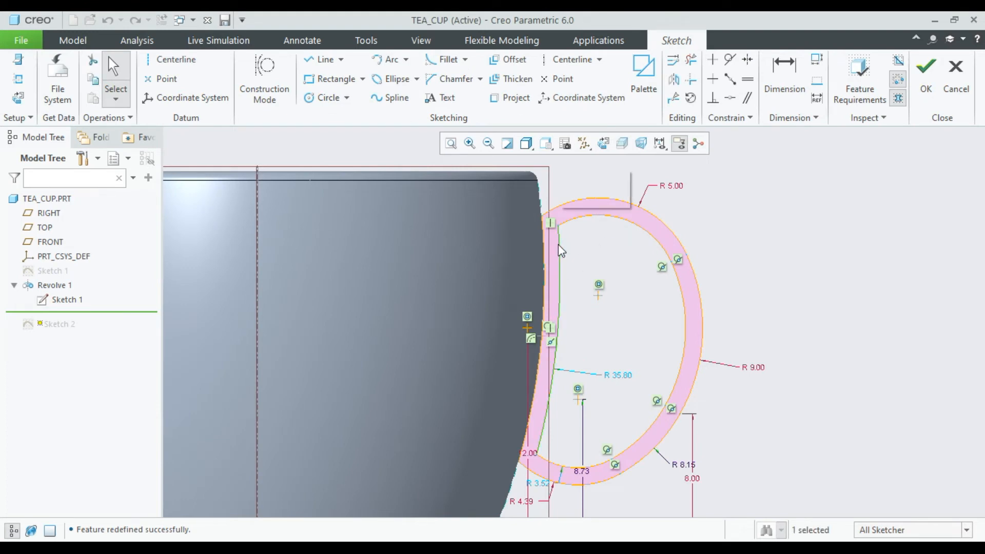
{"action": "key", "text": "Delete"}
Offset the handle profile's arc along the cup's outer wall by -0.2 so the copy lies inside the wall
{"action": "scroll", "coordinate": [549, 236], "scroll_direction": "down", "scroll_amount": 2}
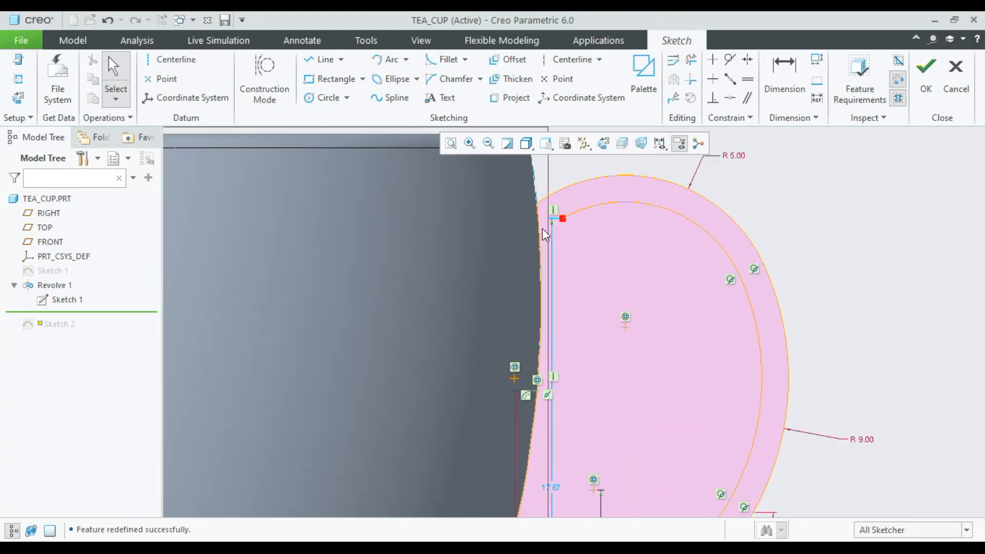
{"action": "scroll", "coordinate": [543, 185], "scroll_direction": "up", "scroll_amount": 6}
{"action": "scroll", "coordinate": [539, 153], "scroll_direction": "down", "scroll_amount": 4}
{"action": "left_click", "coordinate": [508, 59]}
{"action": "scroll", "coordinate": [549, 282], "scroll_direction": "down", "scroll_amount": 3}
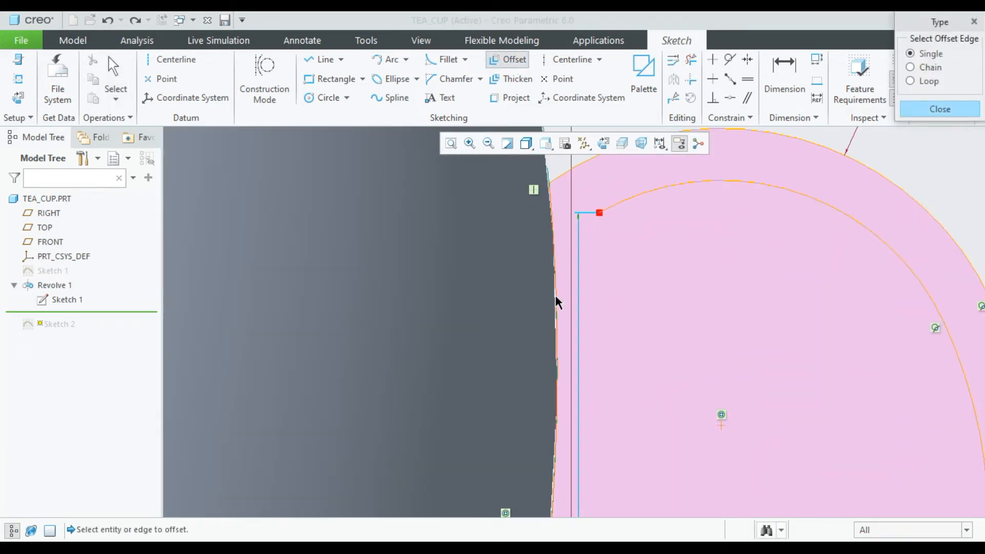
{"action": "left_click", "coordinate": [554, 307]}
{"action": "type", "text": "-0.2"}
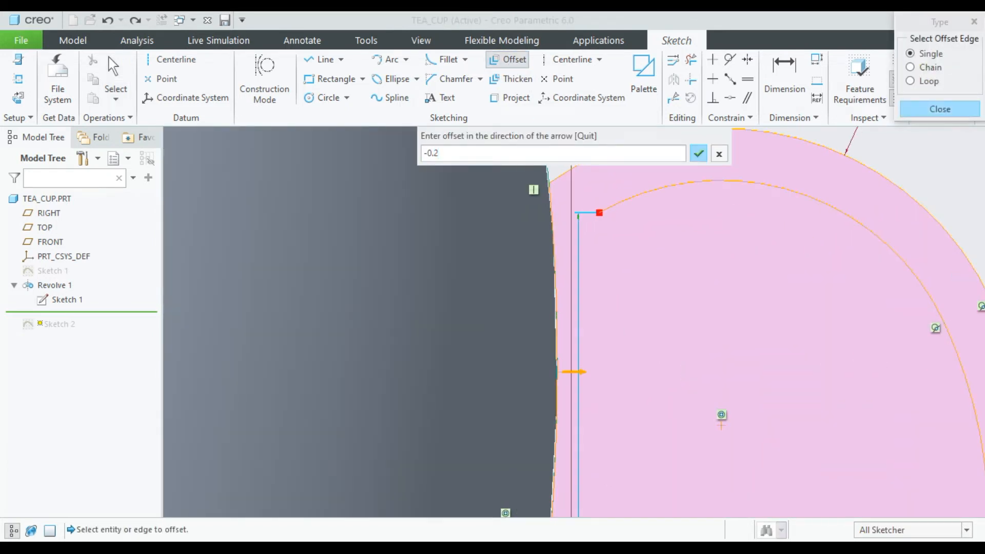
{"action": "key", "text": "Return"}
{"action": "scroll", "coordinate": [564, 236], "scroll_direction": "up", "scroll_amount": 3}
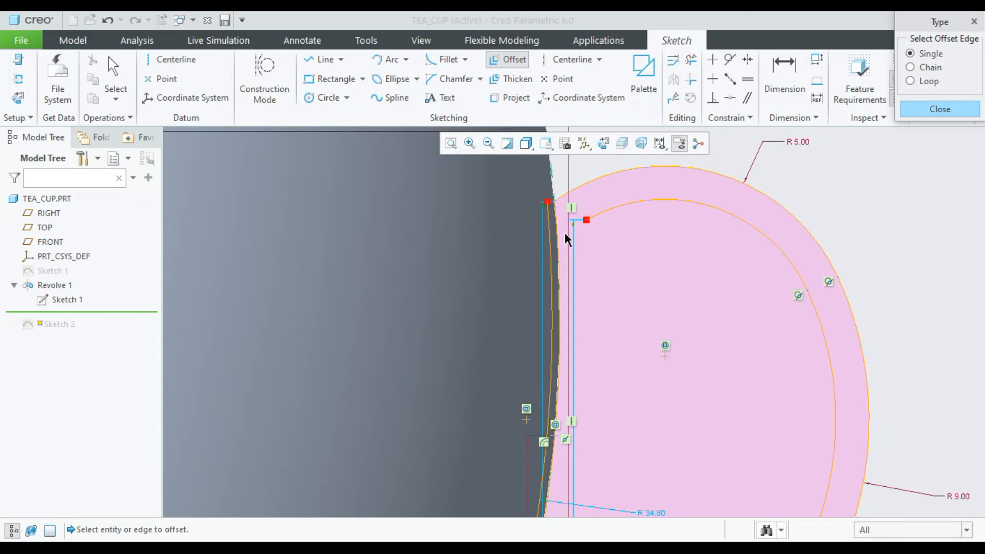
{"action": "scroll", "coordinate": [576, 237], "scroll_direction": "down", "scroll_amount": 3}
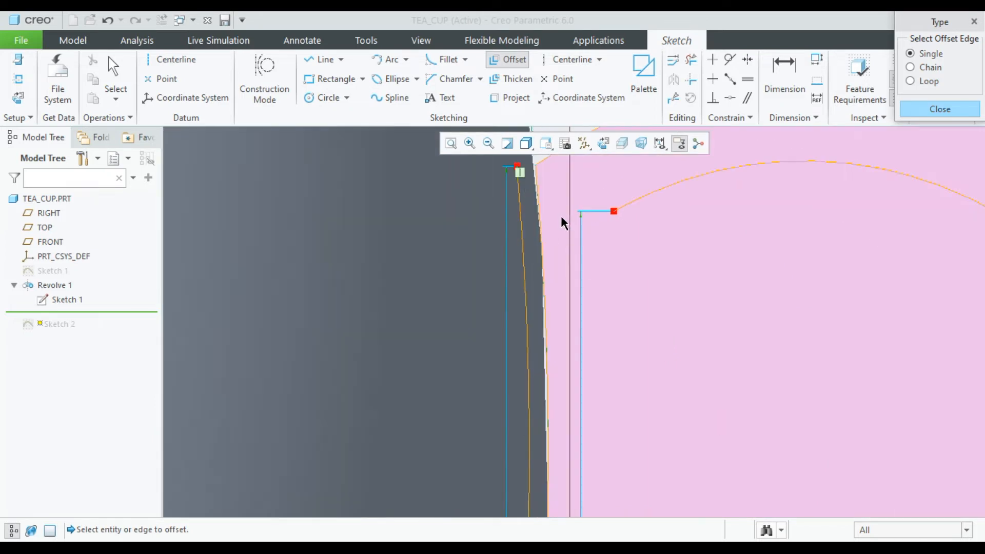
{"action": "scroll", "coordinate": [563, 222], "scroll_direction": "up", "scroll_amount": 4}
{"action": "left_click", "coordinate": [964, 108]}
Delete the handle profile's original arc along the cup's outer wall, keeping the offset arc
{"action": "scroll", "coordinate": [560, 192], "scroll_direction": "down", "scroll_amount": 5}
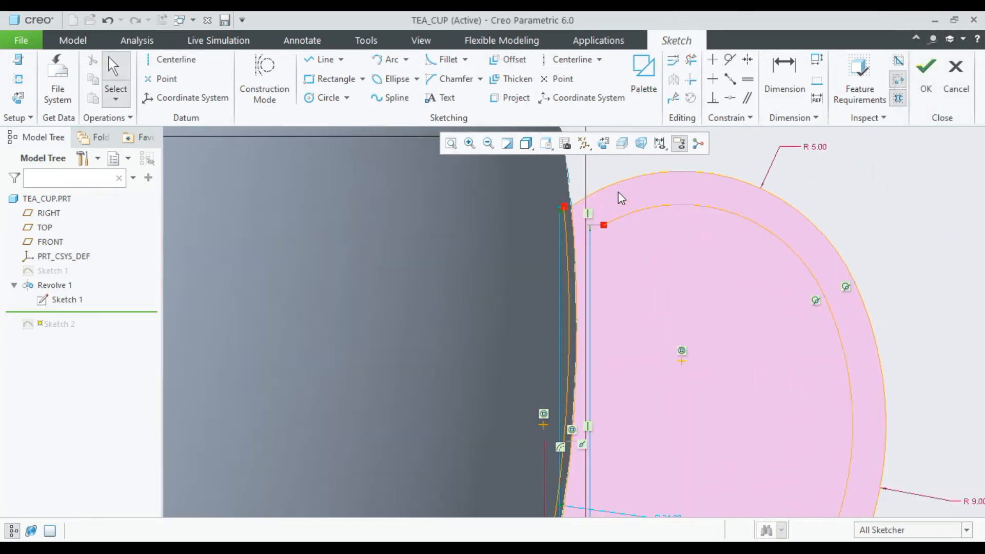
{"action": "left_click", "coordinate": [389, 60]}
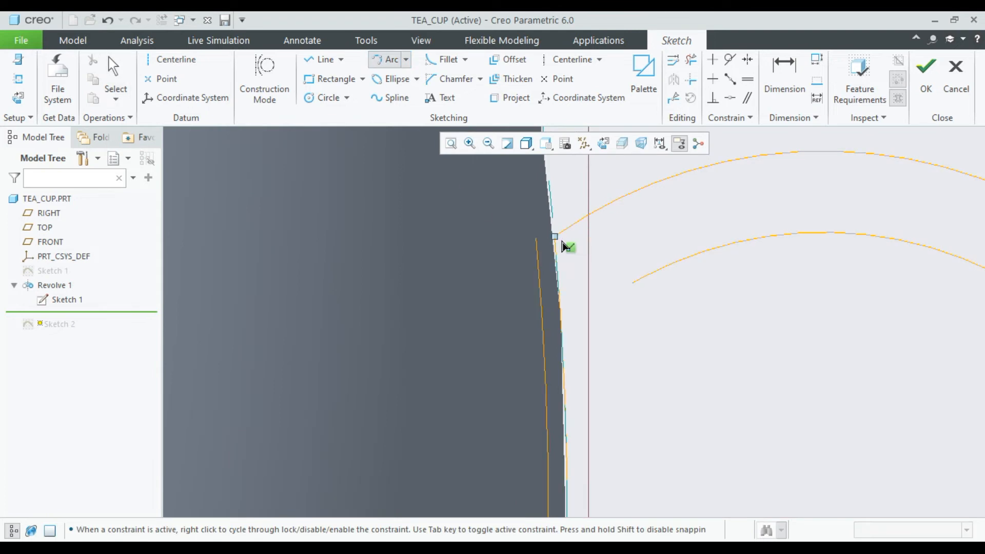
{"action": "middle_click", "coordinate": [565, 186]}
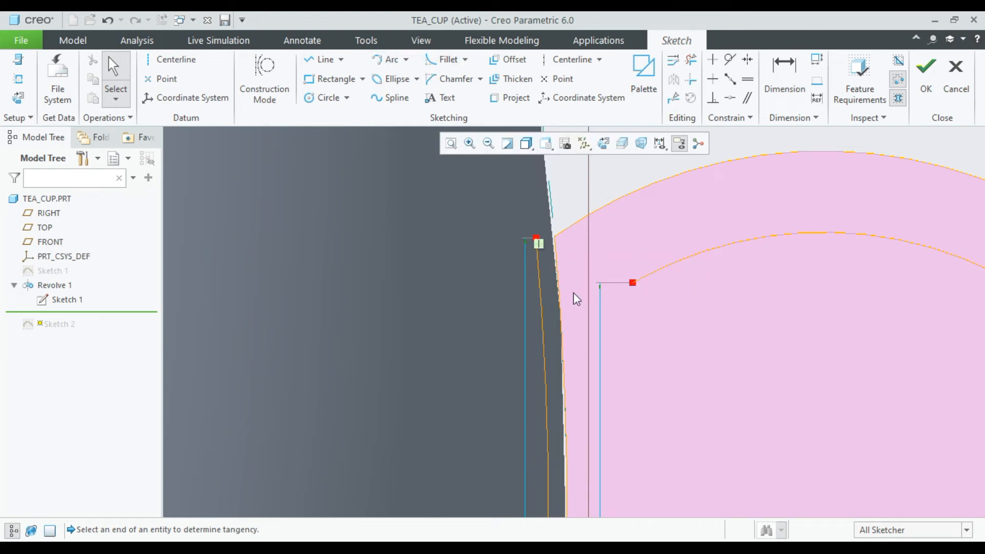
{"action": "left_click", "coordinate": [558, 298]}
{"action": "key", "text": "Delete"}
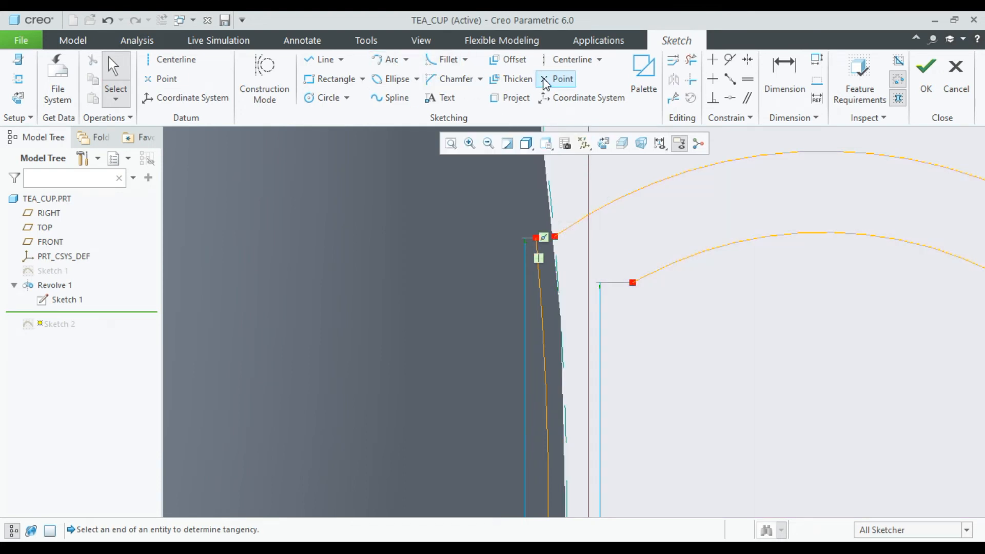
Draw a tangent arc extending the handle's outer top arc into the wall, ending on the offset arc
{"action": "scroll", "coordinate": [561, 248], "scroll_direction": "down", "scroll_amount": 2}
{"action": "scroll", "coordinate": [560, 228], "scroll_direction": "down", "scroll_amount": 3}
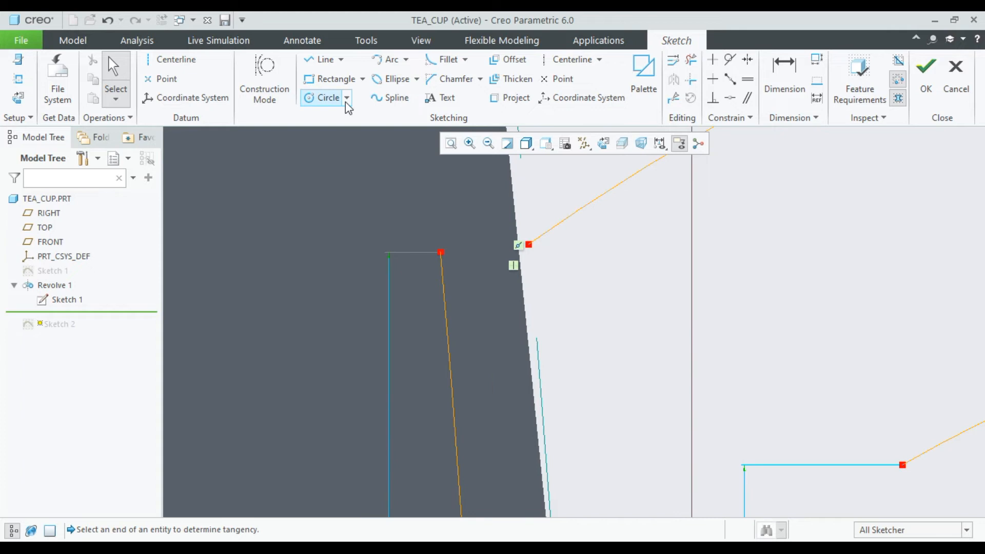
{"action": "left_click", "coordinate": [388, 60]}
{"action": "left_click", "coordinate": [528, 245]}
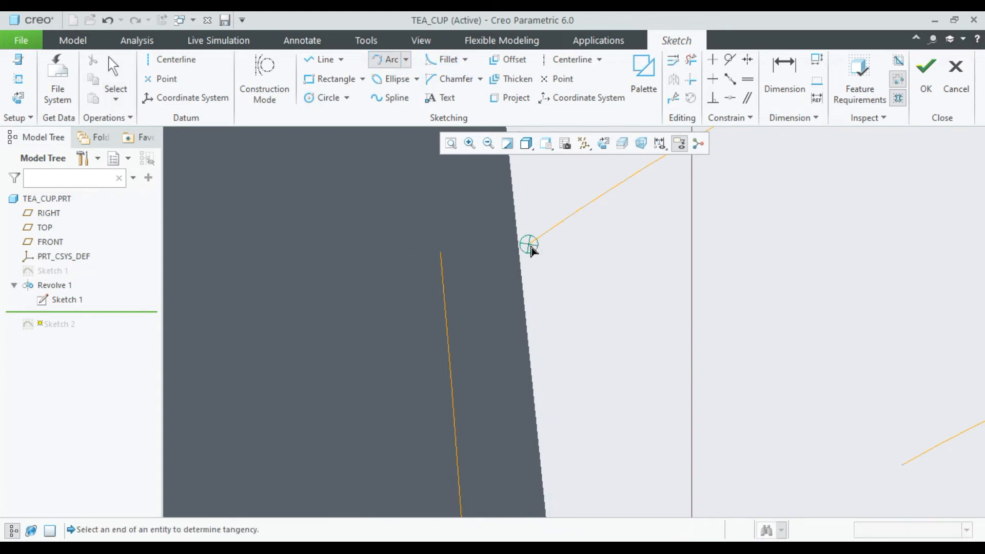
{"action": "left_click", "coordinate": [441, 337]}
{"action": "scroll", "coordinate": [611, 309], "scroll_direction": "up", "scroll_amount": 4}
Extend the handle's inner top arc with a tangent arc reaching the offset arc inside the wall
{"action": "left_click", "coordinate": [663, 342]}
{"action": "scroll", "coordinate": [631, 362], "scroll_direction": "down", "scroll_amount": 4}
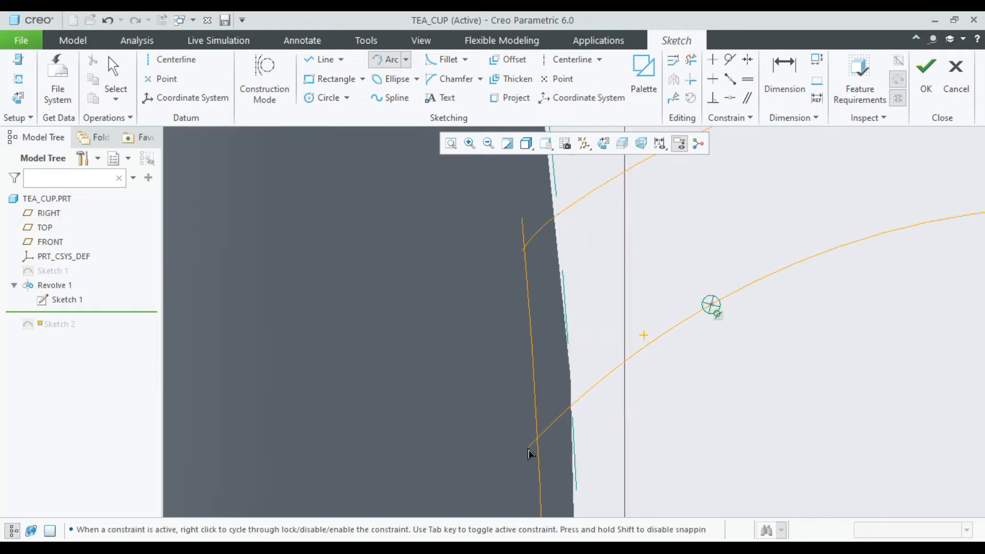
{"action": "left_click", "coordinate": [536, 423]}
{"action": "middle_click", "coordinate": [758, 358]}
Undo the tangent arc that extends the handle's inner top arc
{"action": "scroll", "coordinate": [755, 355], "scroll_direction": "up", "scroll_amount": 13}
{"action": "middle_click_drag", "start_coordinate": [736, 428], "coordinate": [743, 314], "text": "shift"}
{"action": "scroll", "coordinate": [743, 313], "scroll_direction": "down", "scroll_amount": 3}
{"action": "scroll", "coordinate": [744, 315], "scroll_direction": "down", "scroll_amount": 6}
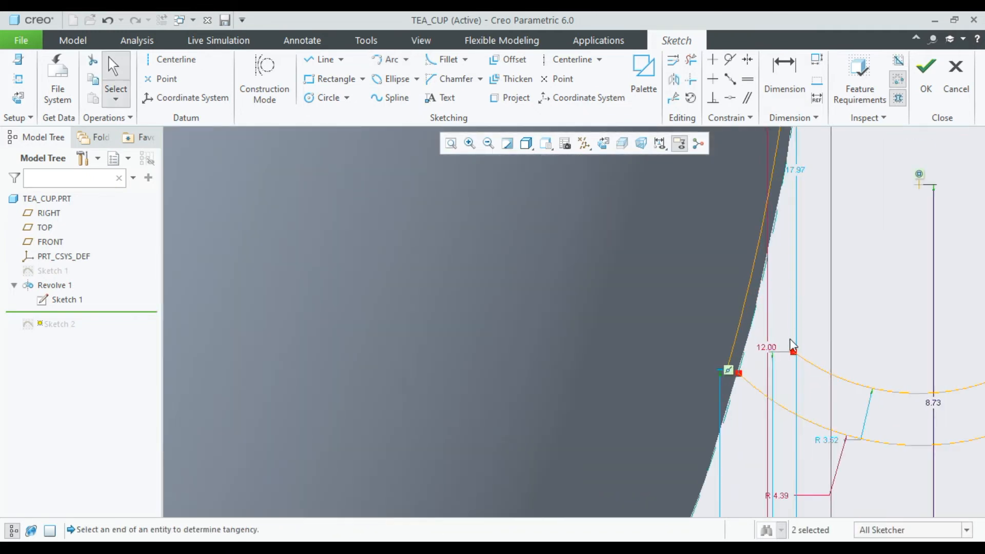
{"action": "left_click", "coordinate": [385, 58]}
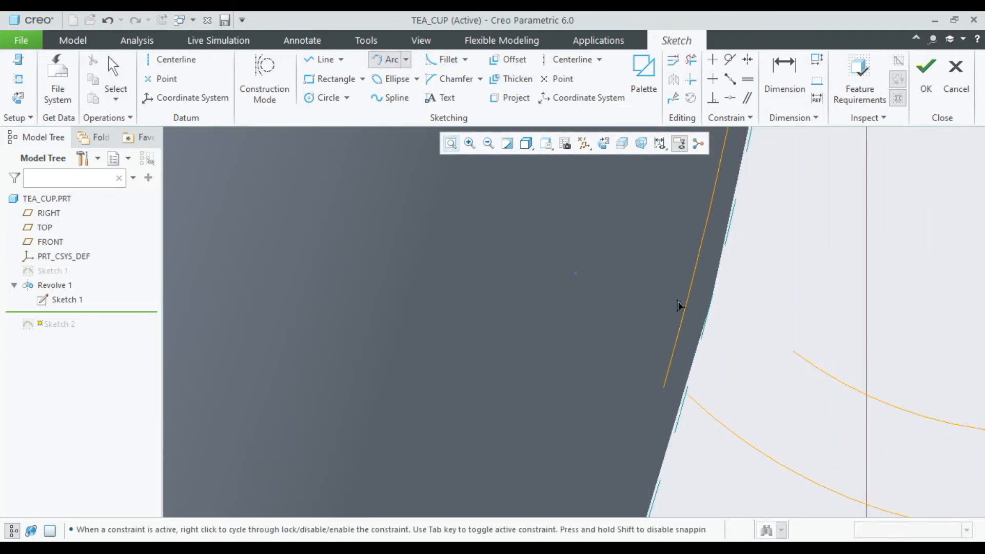
{"action": "middle_click", "coordinate": [793, 352]}
{"action": "scroll", "coordinate": [763, 323], "scroll_direction": "up", "scroll_amount": 5}
{"action": "scroll", "coordinate": [764, 319], "scroll_direction": "down", "scroll_amount": 4}
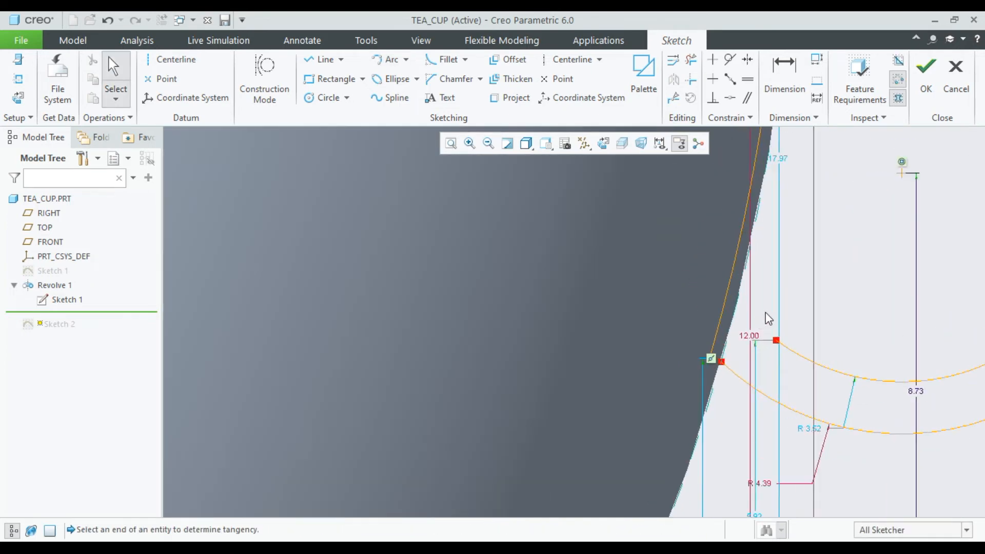
{"action": "left_click", "coordinate": [110, 20]}
{"action": "scroll", "coordinate": [478, 274], "scroll_direction": "up", "scroll_amount": 3}
Redraw the tangent arc from the free end of the handle's inner top arc to the offset arc
{"action": "scroll", "coordinate": [526, 181], "scroll_direction": "down", "scroll_amount": 5}
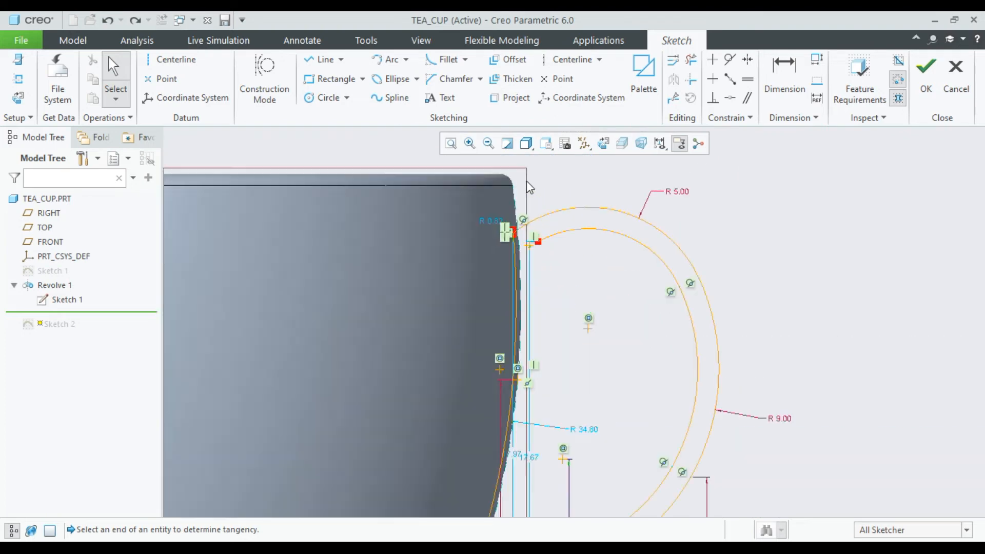
{"action": "left_click", "coordinate": [388, 60]}
{"action": "left_click", "coordinate": [562, 347]}
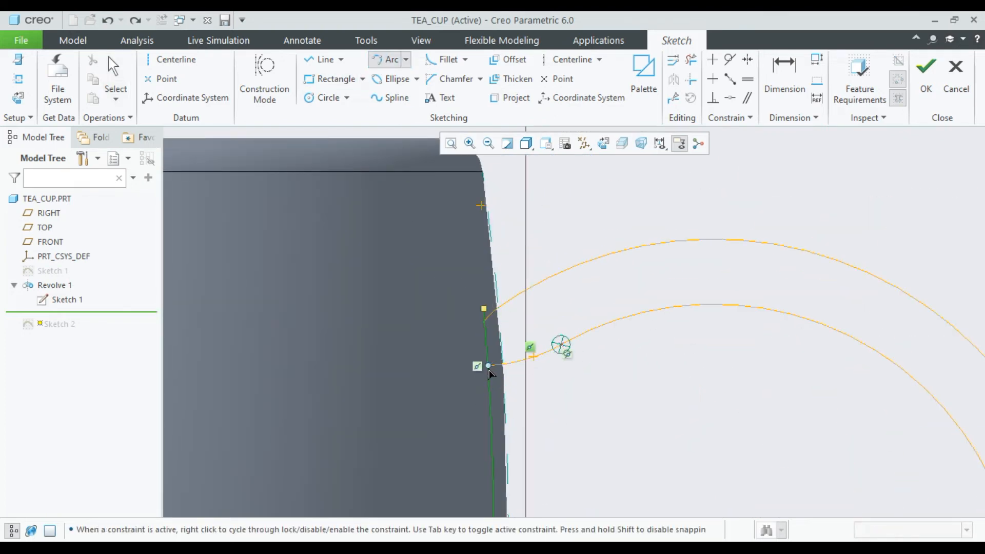
{"action": "left_click", "coordinate": [488, 403]}
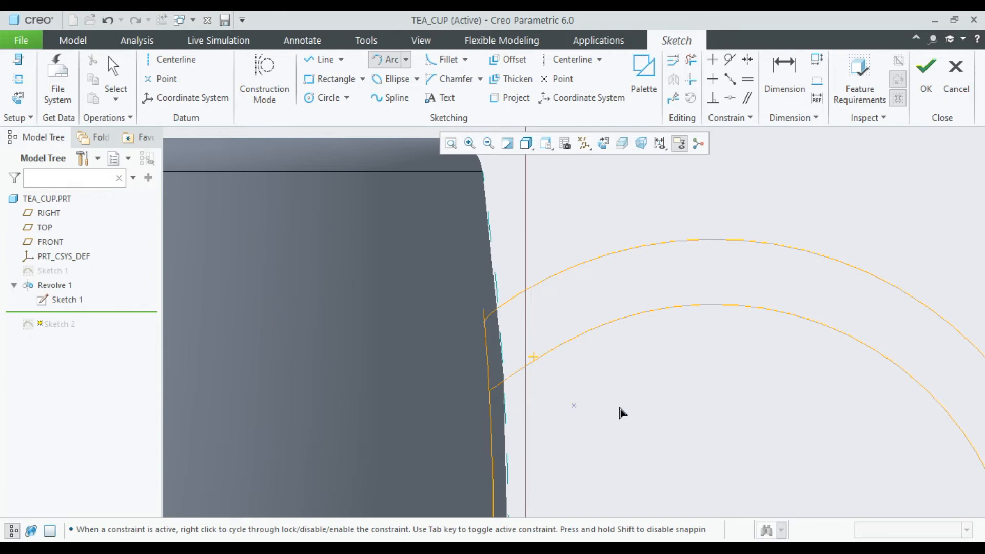
{"action": "middle_click", "coordinate": [620, 404]}
Draw a tangent arc extending the handle's inner bottom arc into the wall, ending on the offset arc
{"action": "scroll", "coordinate": [631, 406], "scroll_direction": "up", "scroll_amount": 10}
{"action": "scroll", "coordinate": [635, 436], "scroll_direction": "down", "scroll_amount": 5}
{"action": "scroll", "coordinate": [629, 380], "scroll_direction": "up", "scroll_amount": 3}
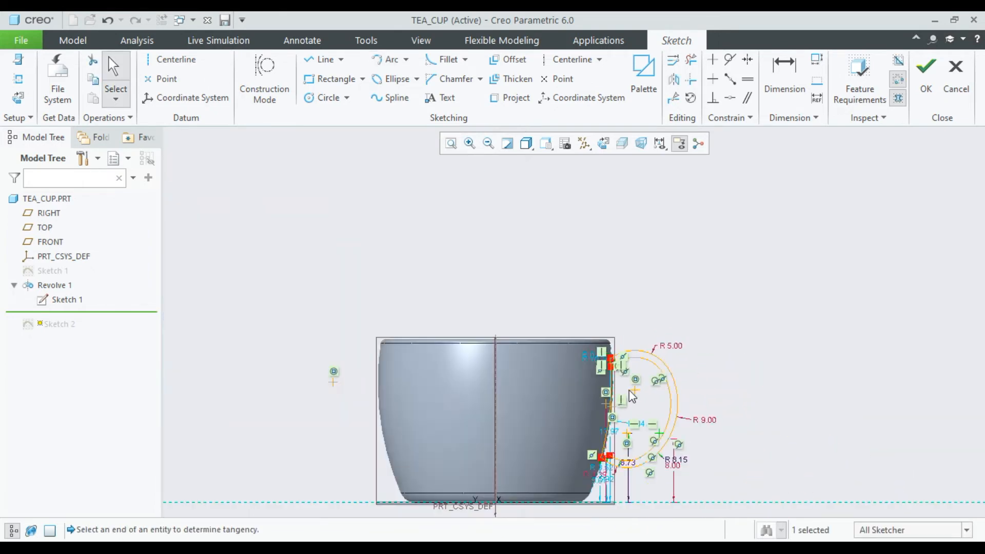
{"action": "scroll", "coordinate": [587, 468], "scroll_direction": "down", "scroll_amount": 8}
{"action": "left_click", "coordinate": [387, 59]}
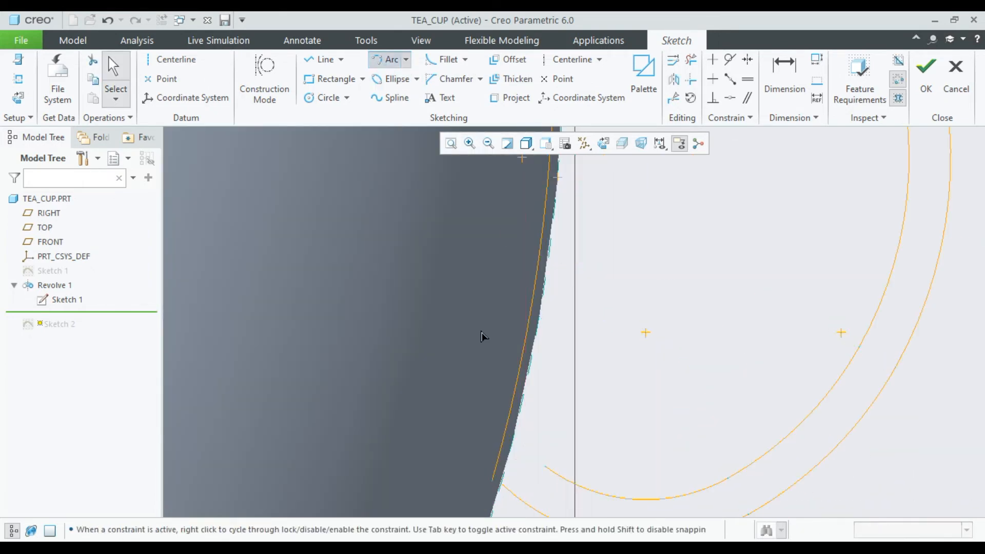
{"action": "left_click", "coordinate": [545, 467]}
{"action": "left_click", "coordinate": [505, 429]}
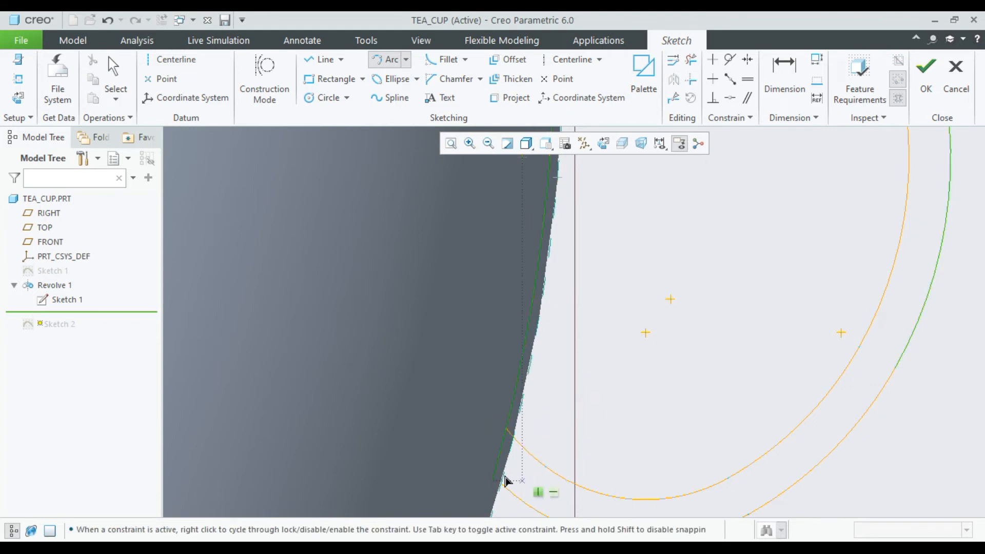
Draw a tangent arc connecting the free end of the handle's outer bottom arc to the offset arc
{"action": "scroll", "coordinate": [504, 485], "scroll_direction": "down", "scroll_amount": 4}
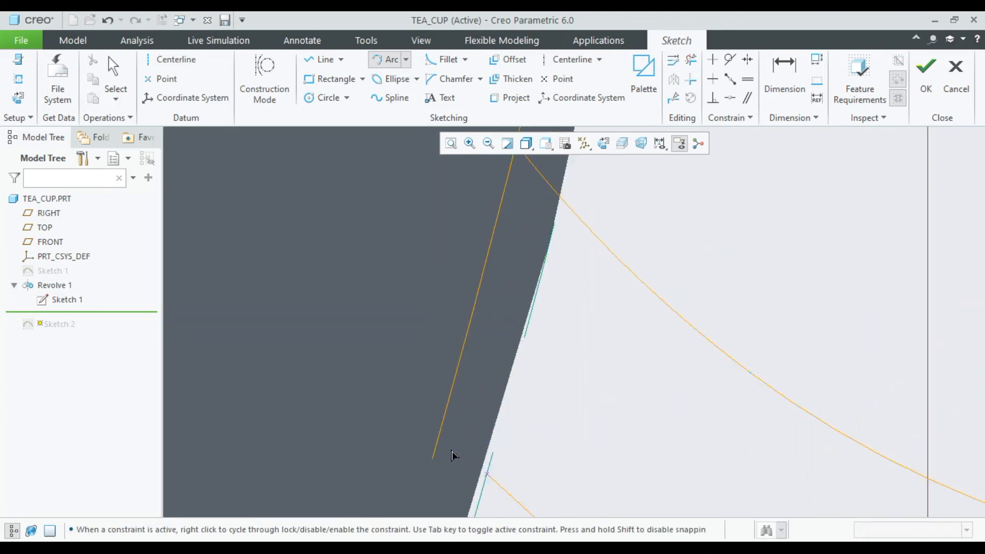
{"action": "left_click", "coordinate": [452, 420]}
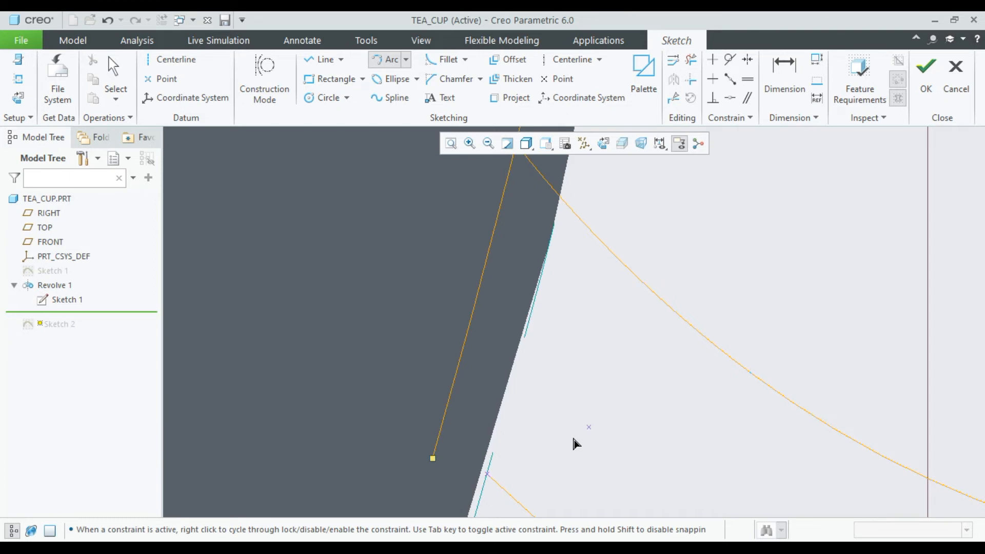
{"action": "left_click", "coordinate": [439, 446]}
{"action": "left_click", "coordinate": [439, 434]}
{"action": "left_click", "coordinate": [442, 422]}
{"action": "middle_click", "coordinate": [565, 405]}
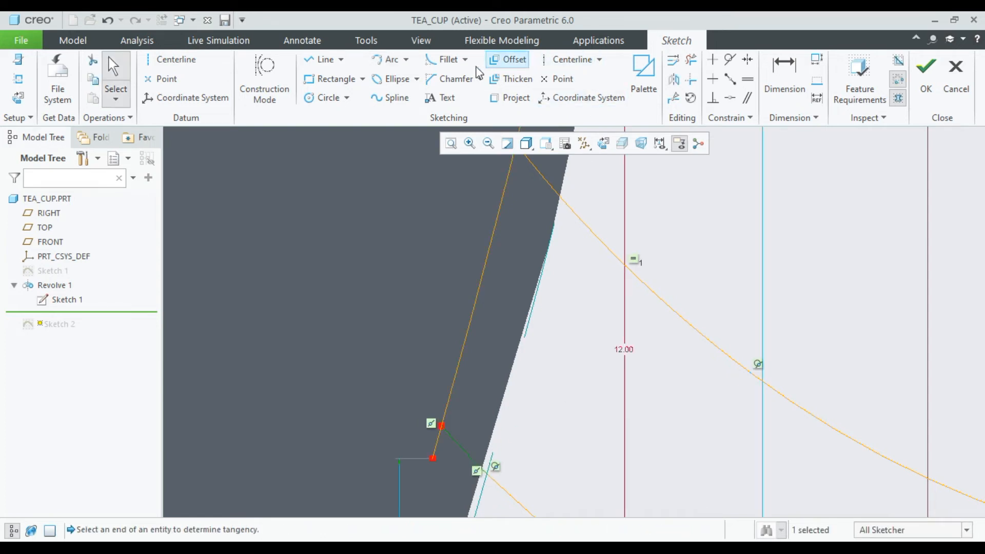
Trim the part of the offset arc that extends below the handle's outer bottom tangent arc inside the cup wall
{"action": "left_click", "coordinate": [691, 60]}
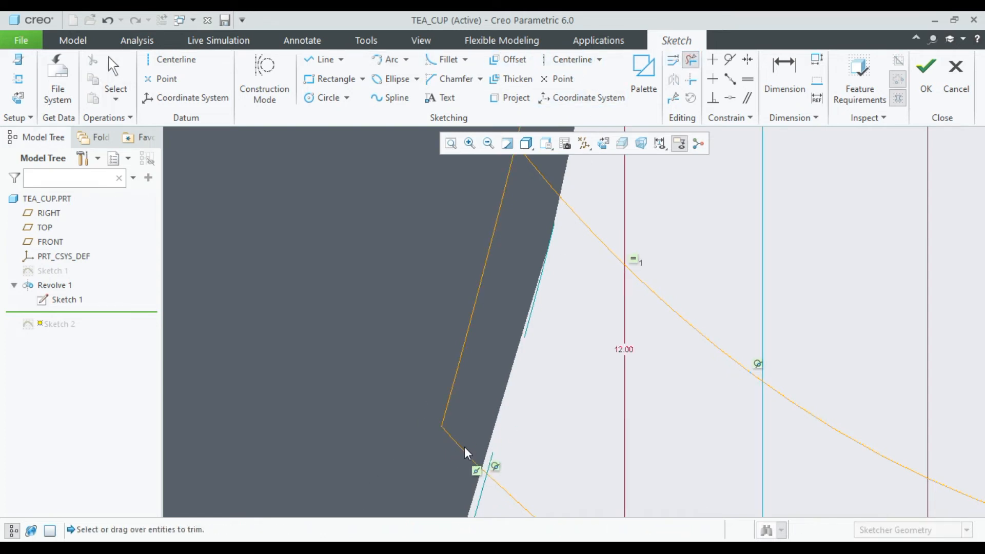
{"action": "scroll", "coordinate": [472, 448], "scroll_direction": "down", "scroll_amount": 4}
{"action": "scroll", "coordinate": [482, 430], "scroll_direction": "up", "scroll_amount": 3}
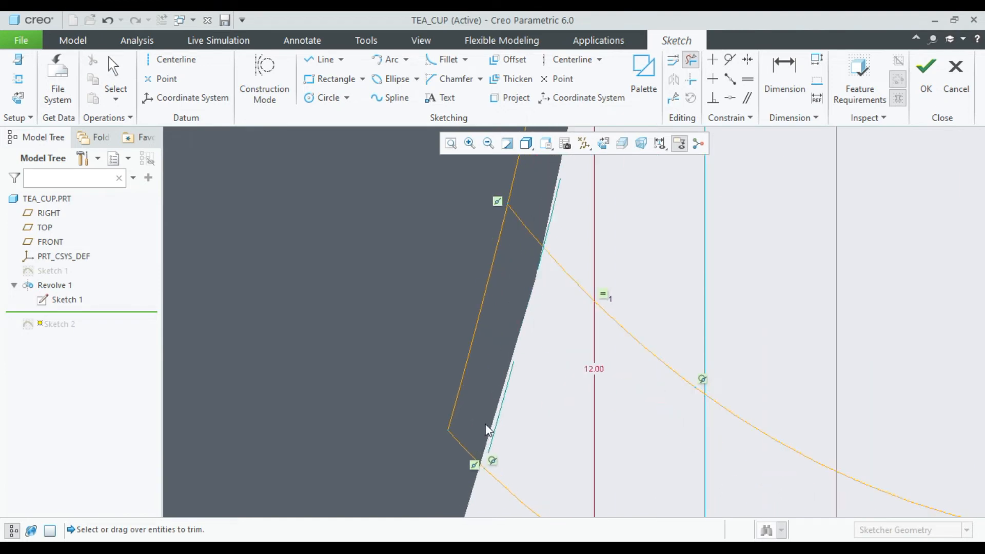
{"action": "scroll", "coordinate": [487, 414], "scroll_direction": "down", "scroll_amount": 3}
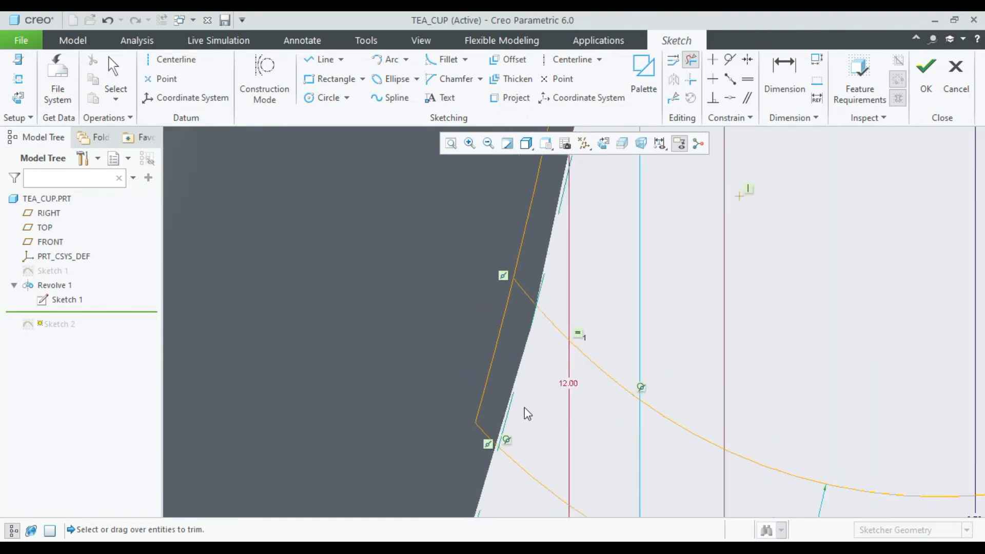
{"action": "scroll", "coordinate": [543, 279], "scroll_direction": "down", "scroll_amount": 6}
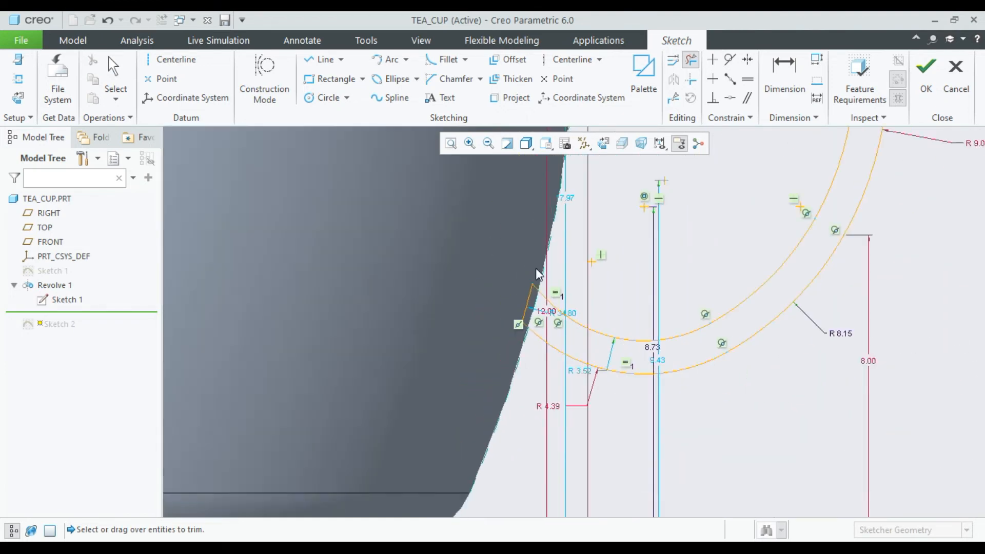
Trim the excess end of the handle's outer top tangent arc beyond the offset arc inside the wall
{"action": "scroll", "coordinate": [541, 197], "scroll_direction": "up", "scroll_amount": 2}
{"action": "scroll", "coordinate": [541, 195], "scroll_direction": "up", "scroll_amount": 5}
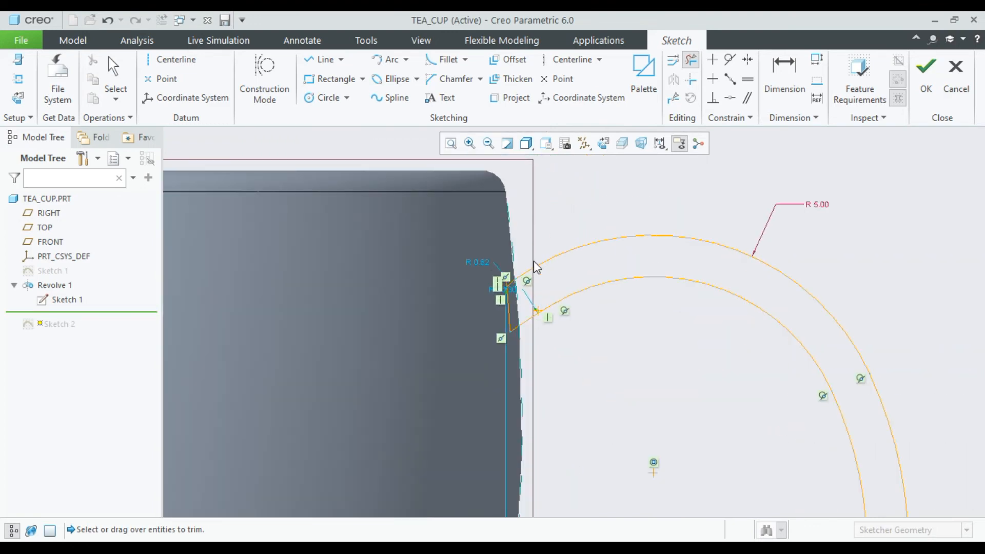
{"action": "scroll", "coordinate": [405, 403], "scroll_direction": "up", "scroll_amount": 4}
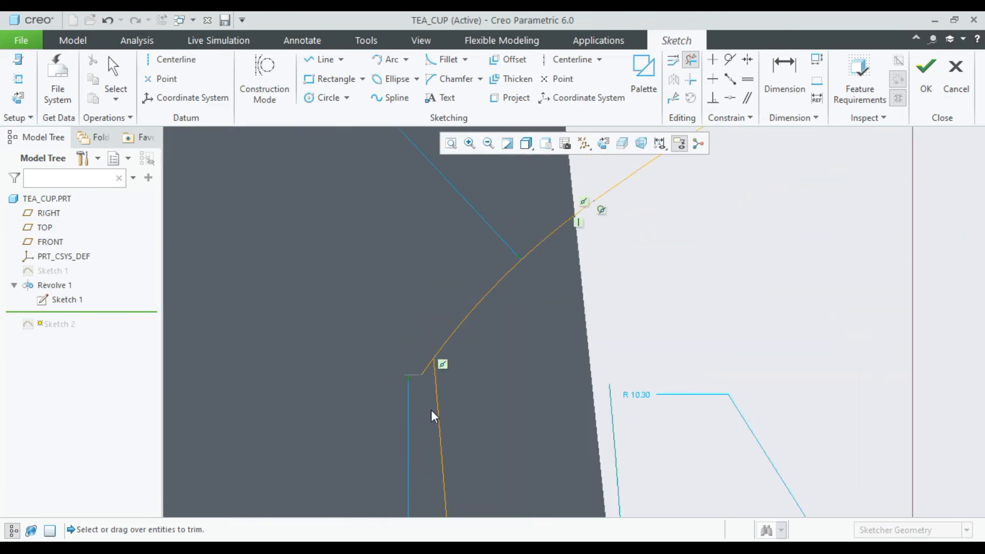
{"action": "scroll", "coordinate": [429, 359], "scroll_direction": "down", "scroll_amount": 6}
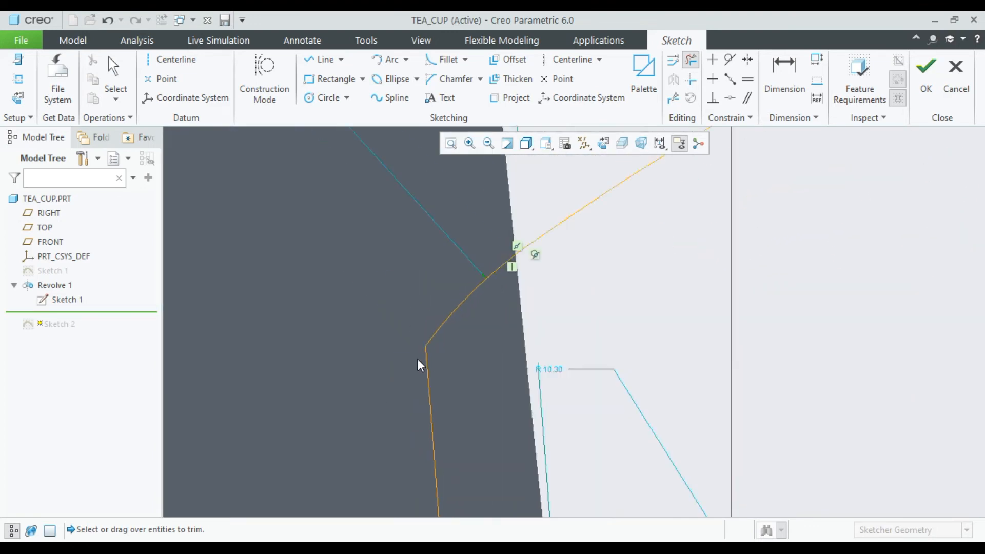
Turn the offset arc's 34.80 radius into a strong dimension and place its label clear of the handle's bottom end
{"action": "left_click", "coordinate": [451, 143]}
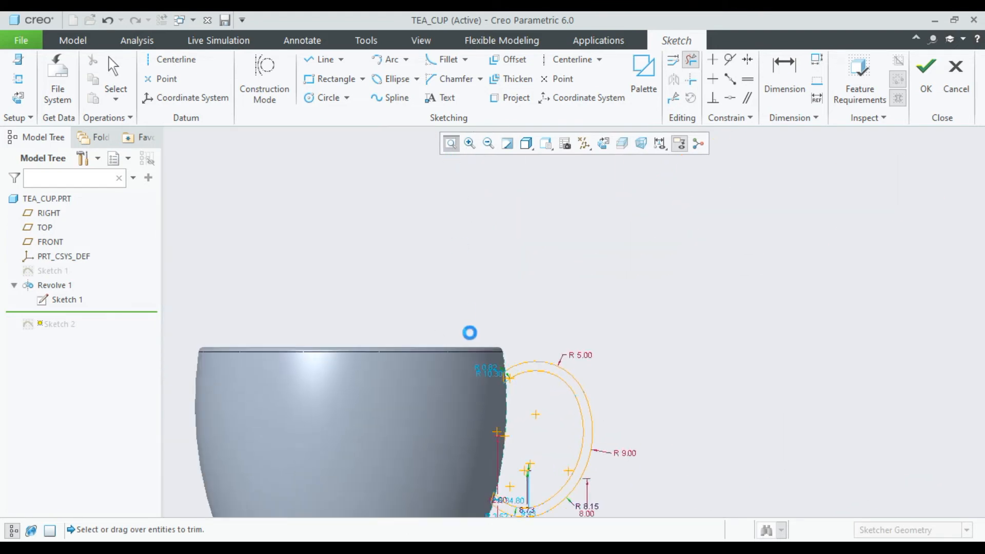
{"action": "scroll", "coordinate": [696, 241], "scroll_direction": "up", "scroll_amount": 4}
{"action": "scroll", "coordinate": [697, 242], "scroll_direction": "down", "scroll_amount": 3}
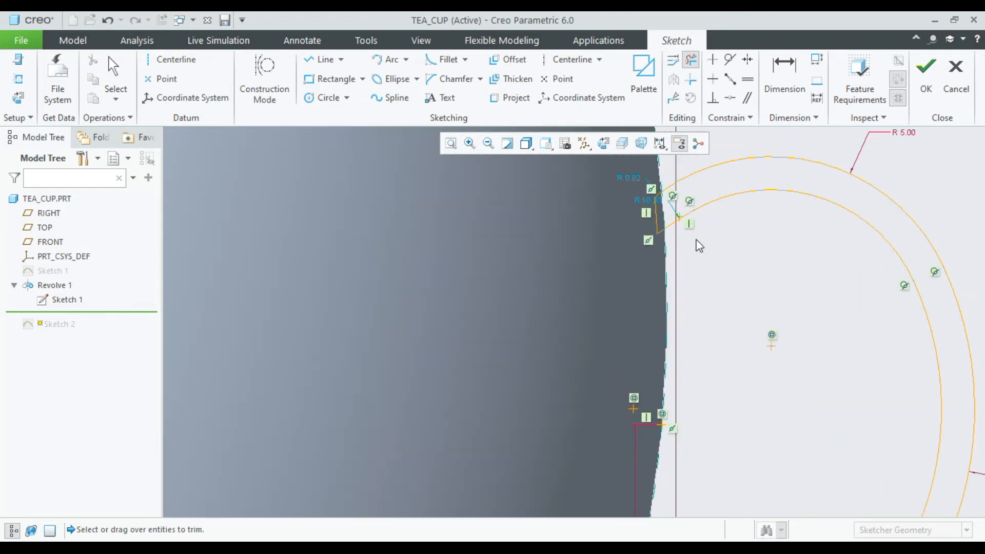
{"action": "scroll", "coordinate": [691, 360], "scroll_direction": "up", "scroll_amount": 5}
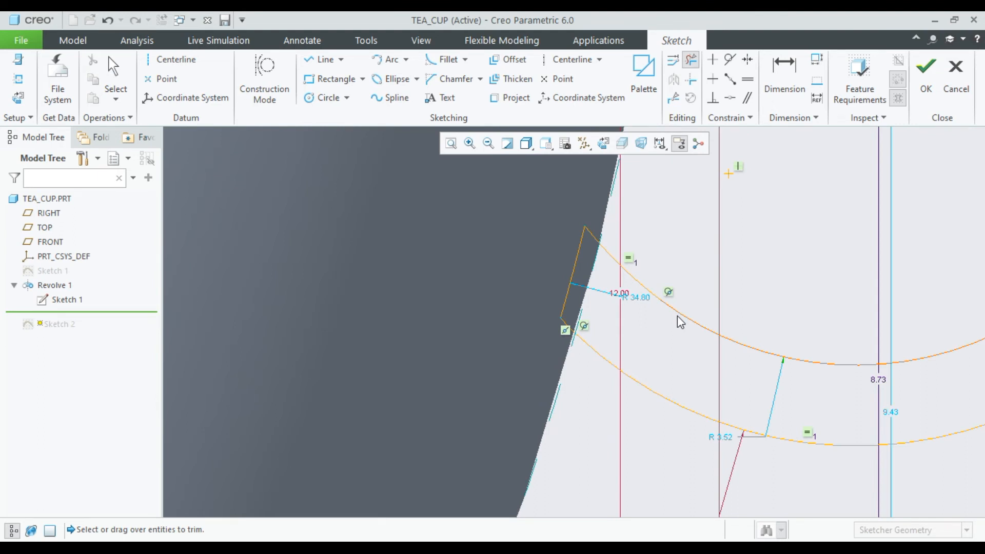
{"action": "middle_click", "coordinate": [761, 243]}
{"action": "double_click", "coordinate": [644, 297]}
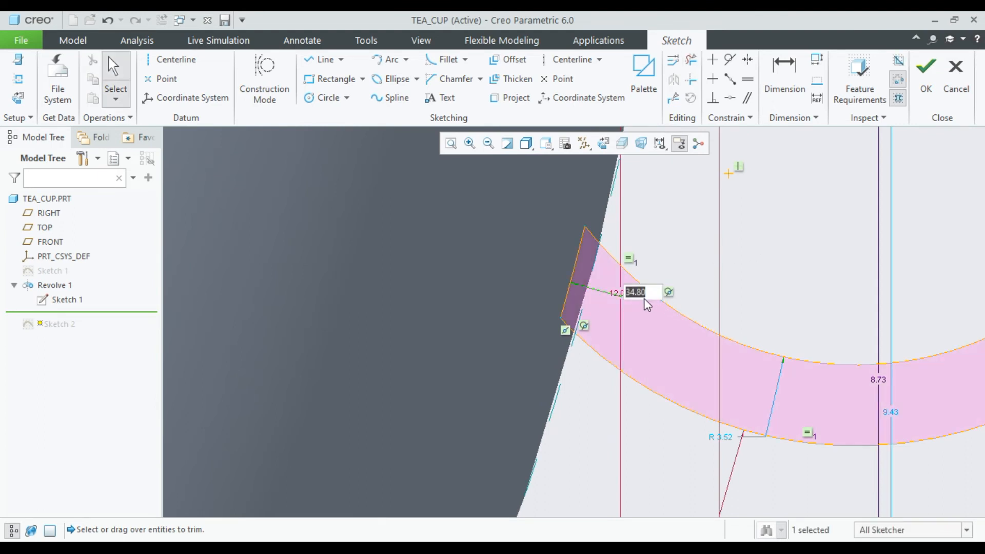
{"action": "middle_click", "coordinate": [676, 261]}
{"action": "left_click", "coordinate": [638, 298]}
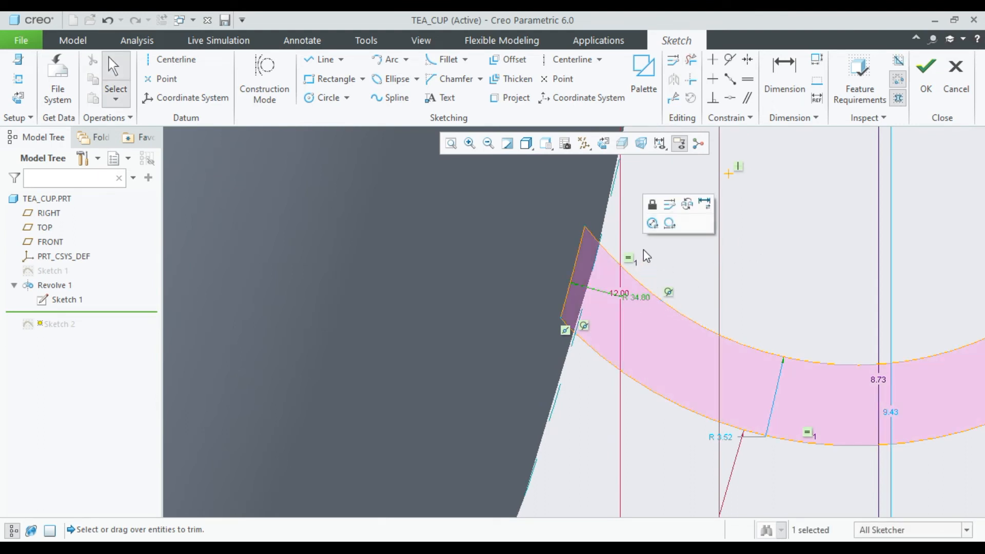
{"action": "left_click", "coordinate": [650, 206]}
{"action": "left_click", "coordinate": [648, 291]}
{"action": "middle_click", "coordinate": [682, 223]}
{"action": "left_click_drag", "start_coordinate": [641, 300], "coordinate": [669, 248]}
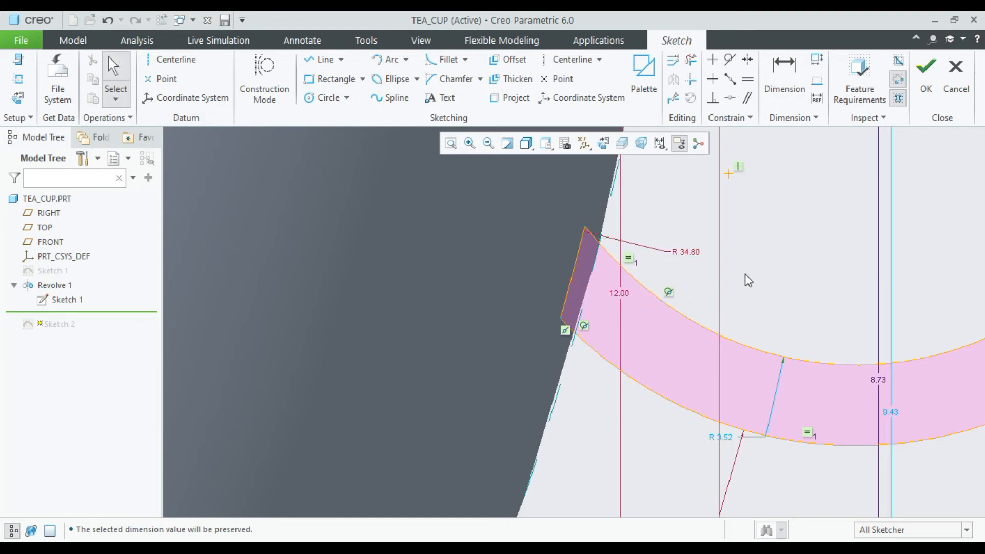
Make the 0.82 and 10.30 radius dimensions of the tangent arcs at the handle's top end strong, keeping their values
{"action": "scroll", "coordinate": [745, 275], "scroll_direction": "up", "scroll_amount": 10}
{"action": "scroll", "coordinate": [774, 181], "scroll_direction": "down", "scroll_amount": 2}
{"action": "scroll", "coordinate": [774, 181], "scroll_direction": "down", "scroll_amount": 5}
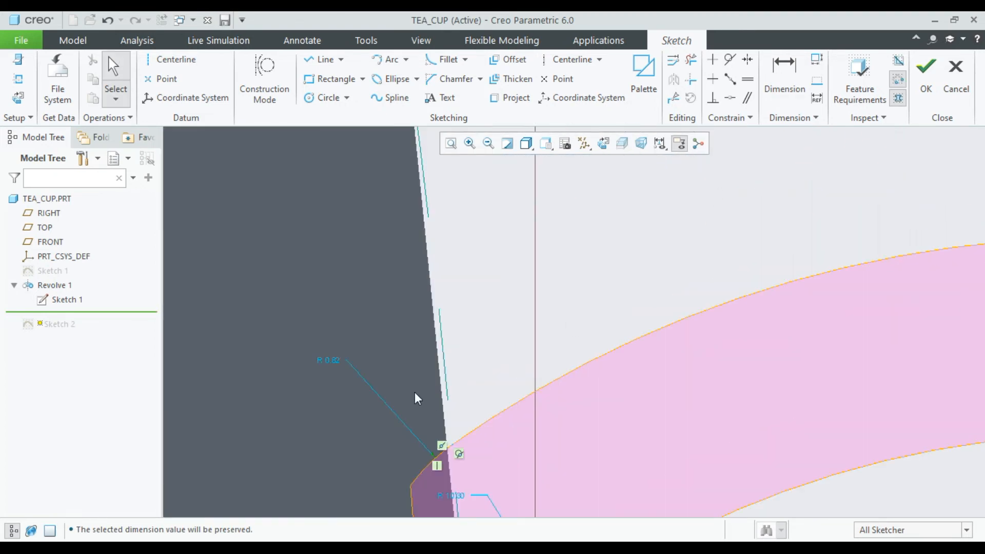
{"action": "left_click", "coordinate": [329, 361]}
{"action": "left_click", "coordinate": [338, 267]}
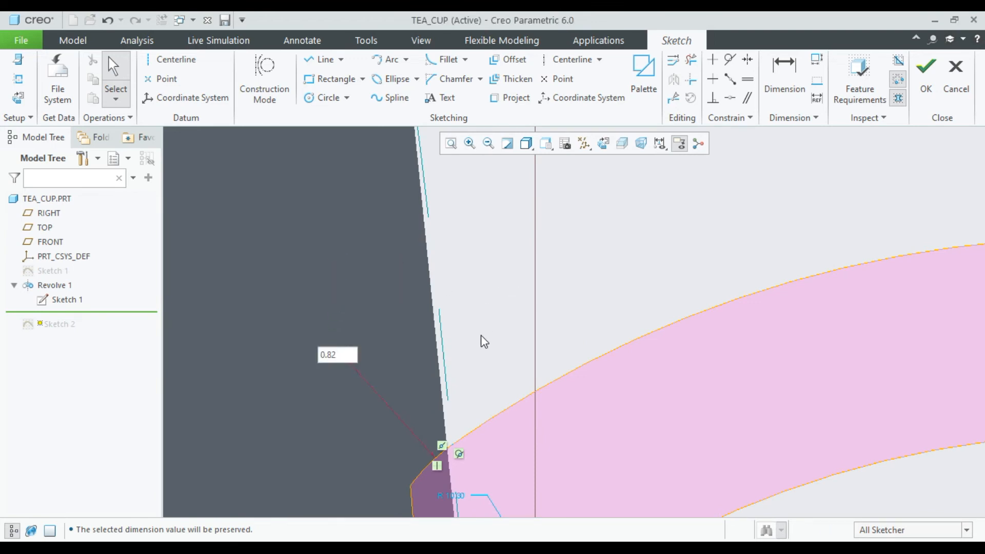
{"action": "middle_click", "coordinate": [483, 341]}
{"action": "scroll", "coordinate": [483, 341], "scroll_direction": "up", "scroll_amount": 5}
{"action": "scroll", "coordinate": [454, 397], "scroll_direction": "down", "scroll_amount": 1}
{"action": "left_click", "coordinate": [471, 283]}
{"action": "middle_click", "coordinate": [587, 246]}
Move the 10.30 and 0.82 radius labels at the handle's top end and finish the handle sketch
{"action": "scroll", "coordinate": [585, 248], "scroll_direction": "up", "scroll_amount": 4}
{"action": "scroll", "coordinate": [559, 280], "scroll_direction": "down", "scroll_amount": 4}
{"action": "left_click_drag", "start_coordinate": [526, 426], "coordinate": [590, 434]}
{"action": "left_click_drag", "start_coordinate": [458, 297], "coordinate": [464, 297]}
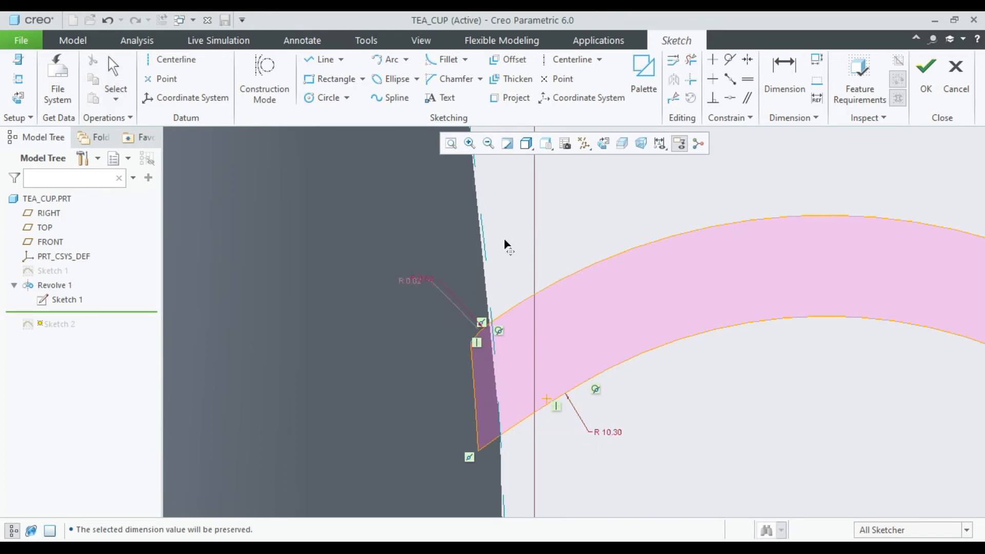
{"action": "left_click_drag", "start_coordinate": [505, 239], "coordinate": [512, 267]}
{"action": "left_click_drag", "start_coordinate": [412, 282], "coordinate": [588, 360]}
{"action": "left_click_drag", "start_coordinate": [507, 262], "coordinate": [455, 319]}
{"action": "scroll", "coordinate": [595, 226], "scroll_direction": "down", "scroll_amount": 8}
{"action": "scroll", "coordinate": [612, 289], "scroll_direction": "up", "scroll_amount": 2}
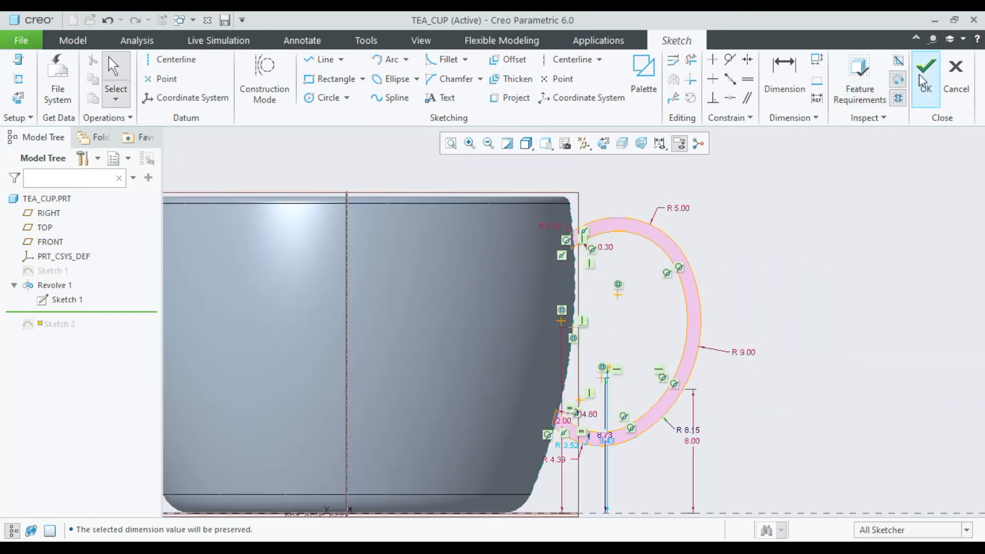
{"action": "left_click", "coordinate": [924, 76]}
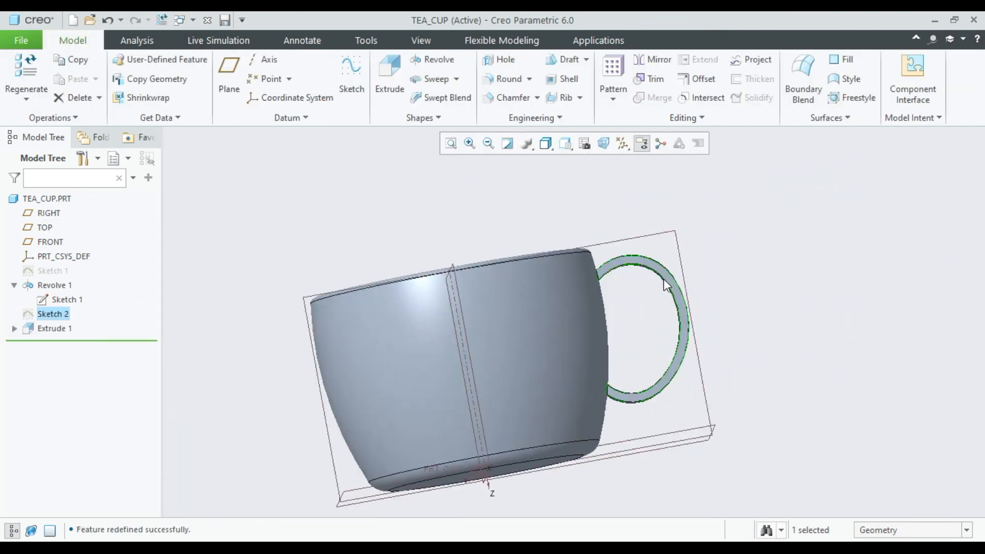
Round the handle's four long outer and inner edges on both sides with a radius of 0.60
{"action": "scroll", "coordinate": [665, 283], "scroll_direction": "up", "scroll_amount": 3}
{"action": "scroll", "coordinate": [665, 281], "scroll_direction": "down", "scroll_amount": 2}
{"action": "middle_click_drag", "start_coordinate": [662, 276], "coordinate": [648, 304]}
{"action": "scroll", "coordinate": [643, 273], "scroll_direction": "up", "scroll_amount": 3}
{"action": "left_click", "coordinate": [507, 79]}
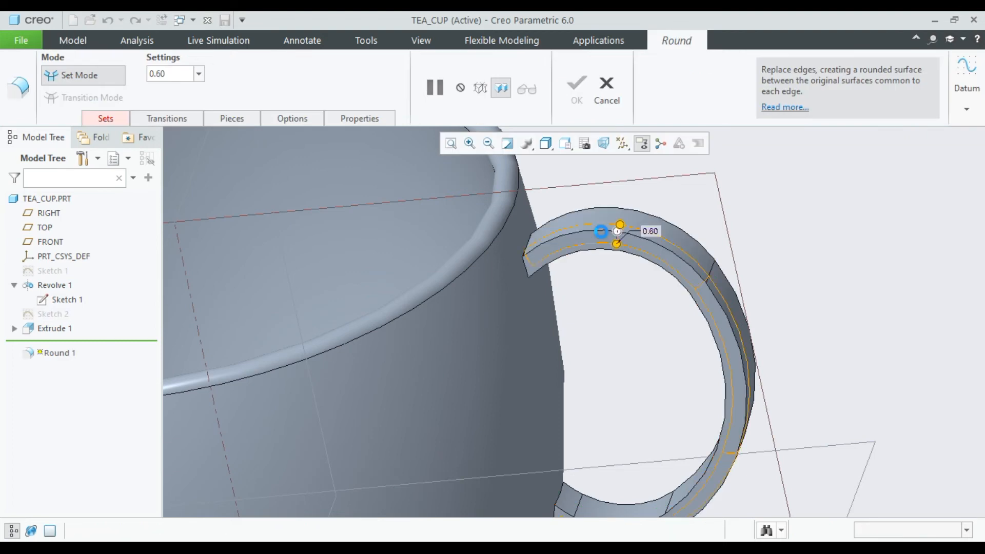
{"action": "left_click", "coordinate": [604, 250]}
{"action": "middle_click_drag", "start_coordinate": [605, 255], "coordinate": [593, 229]}
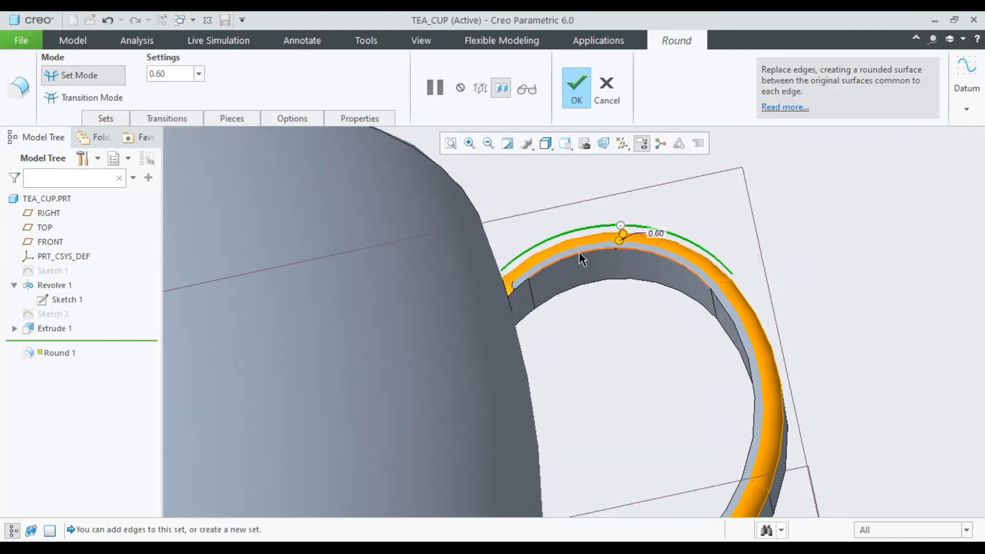
{"action": "left_click", "coordinate": [580, 254], "text": "ctrl"}
{"action": "scroll", "coordinate": [567, 275], "scroll_direction": "down", "scroll_amount": 5}
{"action": "middle_click_drag", "start_coordinate": [567, 275], "coordinate": [483, 327]}
{"action": "scroll", "coordinate": [619, 254], "scroll_direction": "up", "scroll_amount": 5}
{"action": "left_click", "coordinate": [602, 239], "text": "ctrl"}
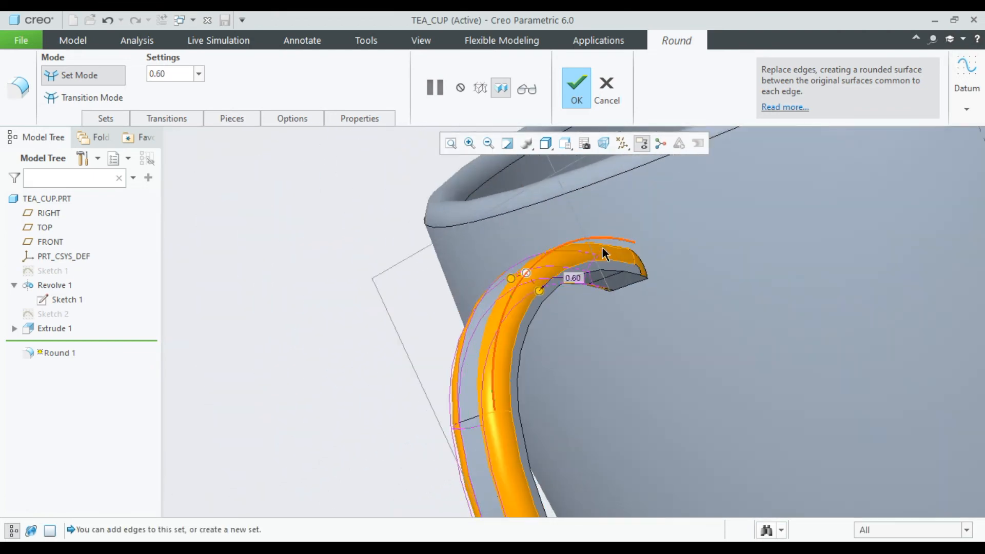
{"action": "left_click", "coordinate": [605, 272], "text": "ctrl"}
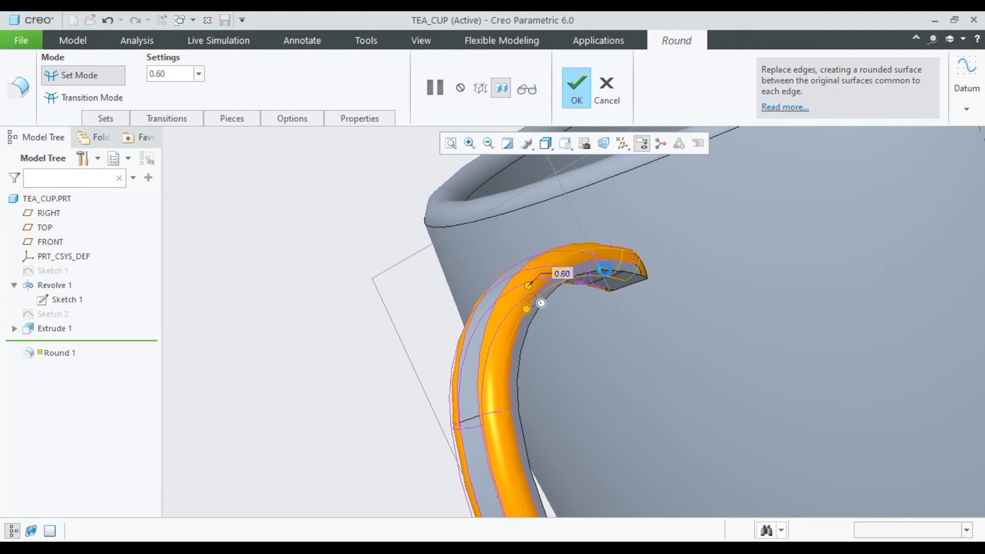
{"action": "middle_click_drag", "start_coordinate": [605, 269], "coordinate": [602, 296]}
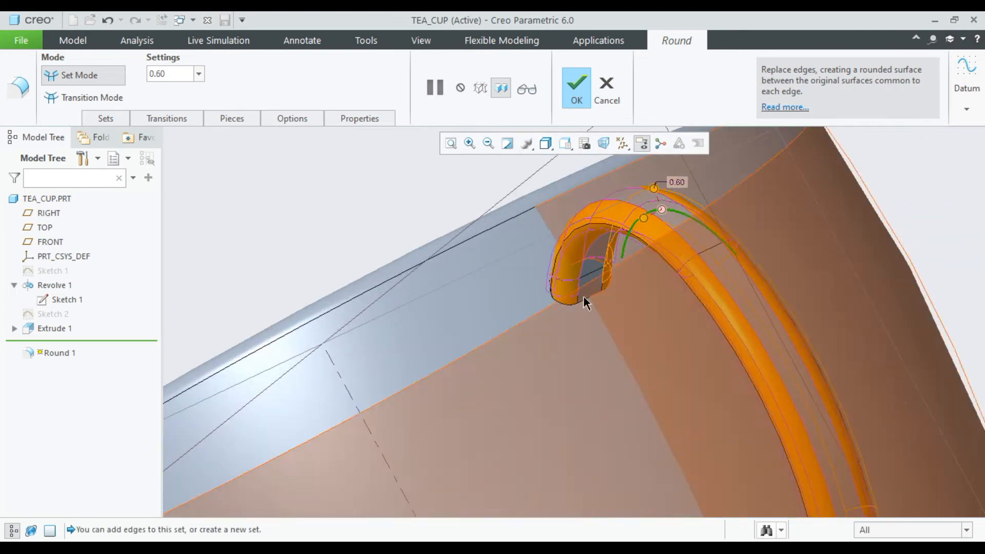
{"action": "left_click", "coordinate": [587, 298]}
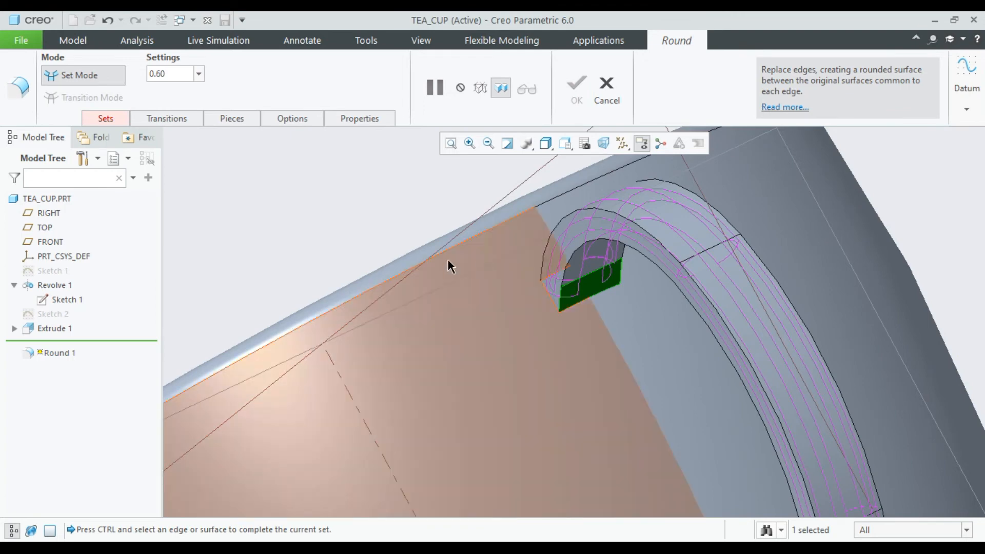
{"action": "left_click", "coordinate": [105, 118]}
{"action": "right_click", "coordinate": [112, 205]}
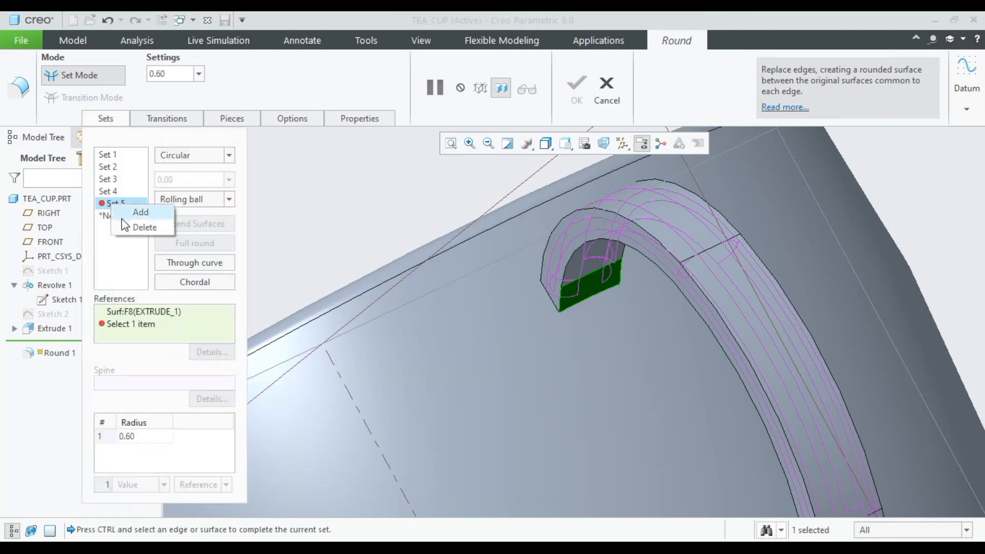
{"action": "left_click", "coordinate": [154, 227]}
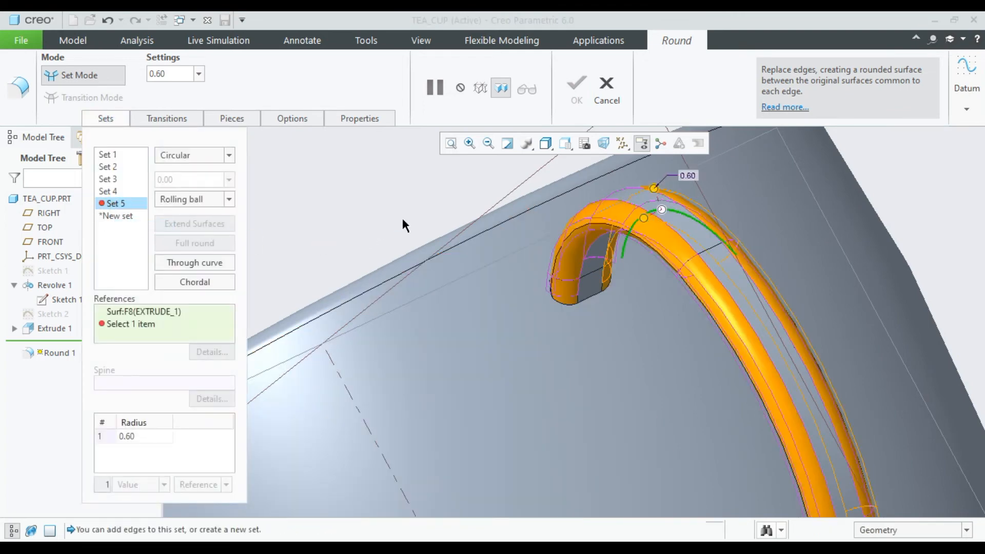
Complete the round feature on the handle's edges
{"action": "scroll", "coordinate": [457, 255], "scroll_direction": "up", "scroll_amount": 5}
{"action": "middle_click_drag", "start_coordinate": [460, 255], "coordinate": [501, 268]}
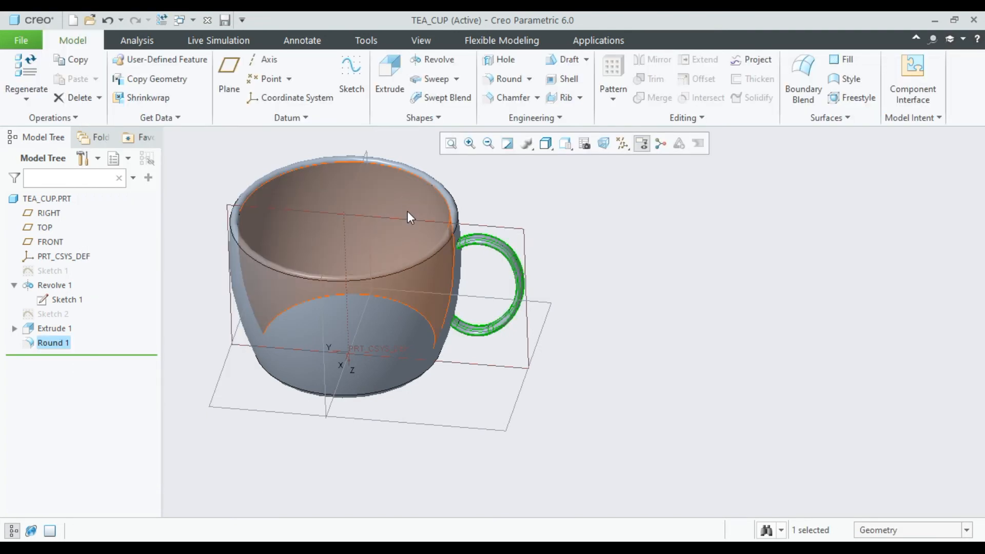
Start a new round with radius 0.20 on the underside edge where the handle's upper end meets the cup wall
{"action": "scroll", "coordinate": [407, 211], "scroll_direction": "up", "scroll_amount": 3}
{"action": "middle_click_drag", "start_coordinate": [418, 165], "coordinate": [463, 282]}
{"action": "scroll", "coordinate": [463, 282], "scroll_direction": "down", "scroll_amount": 5}
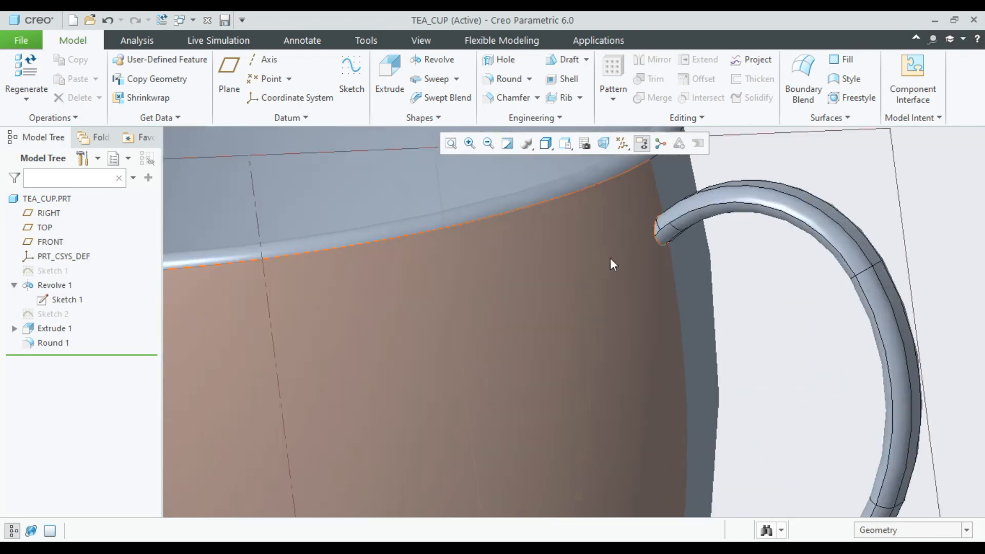
{"action": "middle_click_drag", "start_coordinate": [611, 257], "coordinate": [585, 248]}
{"action": "scroll", "coordinate": [584, 248], "scroll_direction": "up", "scroll_amount": 1}
{"action": "left_click", "coordinate": [501, 79]}
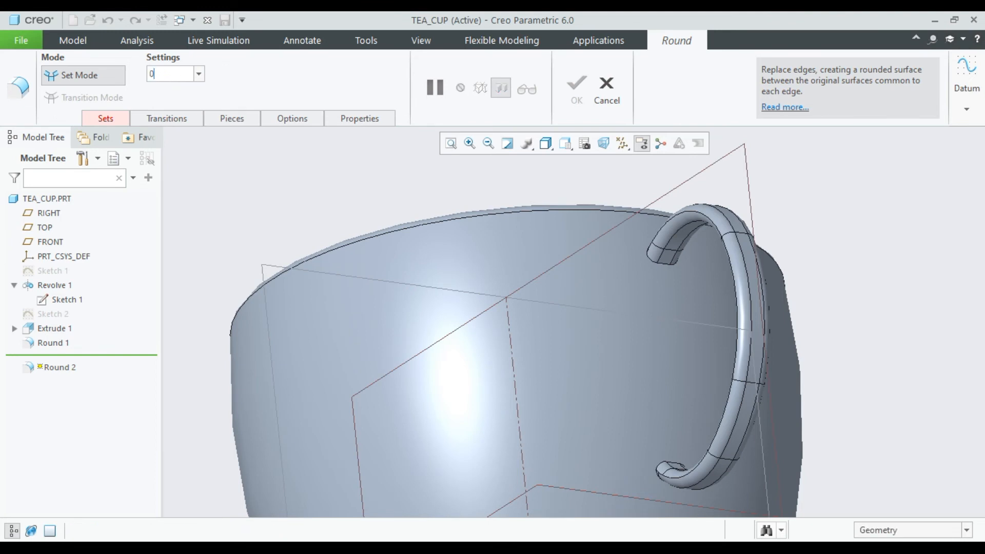
{"action": "key", "text": "Return"}
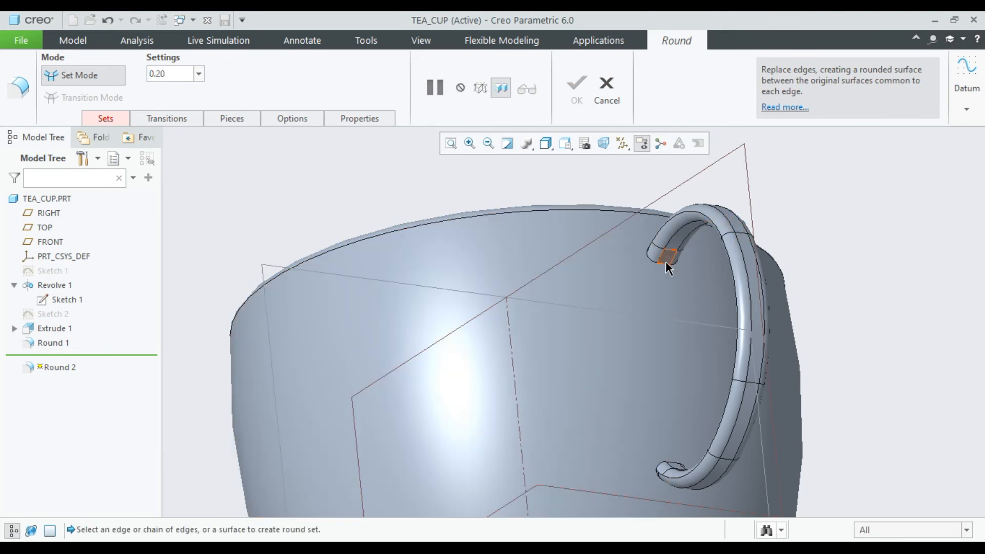
{"action": "scroll", "coordinate": [666, 260], "scroll_direction": "down", "scroll_amount": 4}
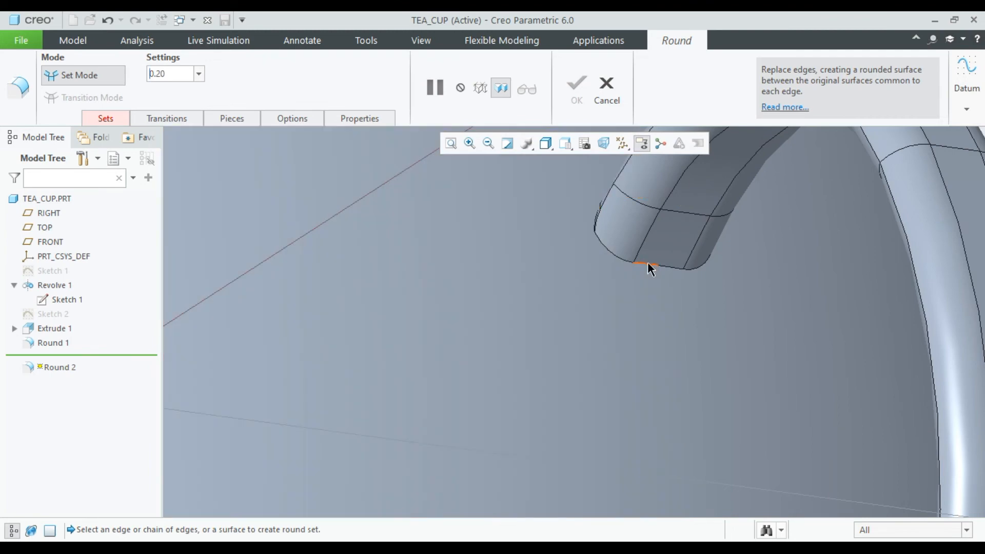
{"action": "left_click", "coordinate": [648, 262]}
Add the side edge of the handle's upper joint with the cup wall to the 0.20 round
{"action": "scroll", "coordinate": [651, 262], "scroll_direction": "up", "scroll_amount": 5}
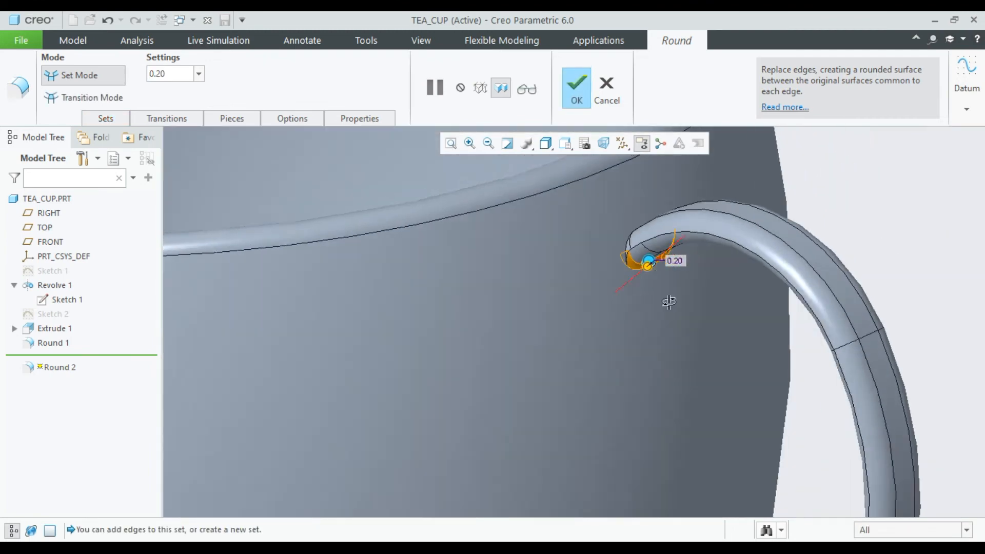
{"action": "scroll", "coordinate": [606, 251], "scroll_direction": "down", "scroll_amount": 3}
{"action": "left_click", "coordinate": [670, 244]}
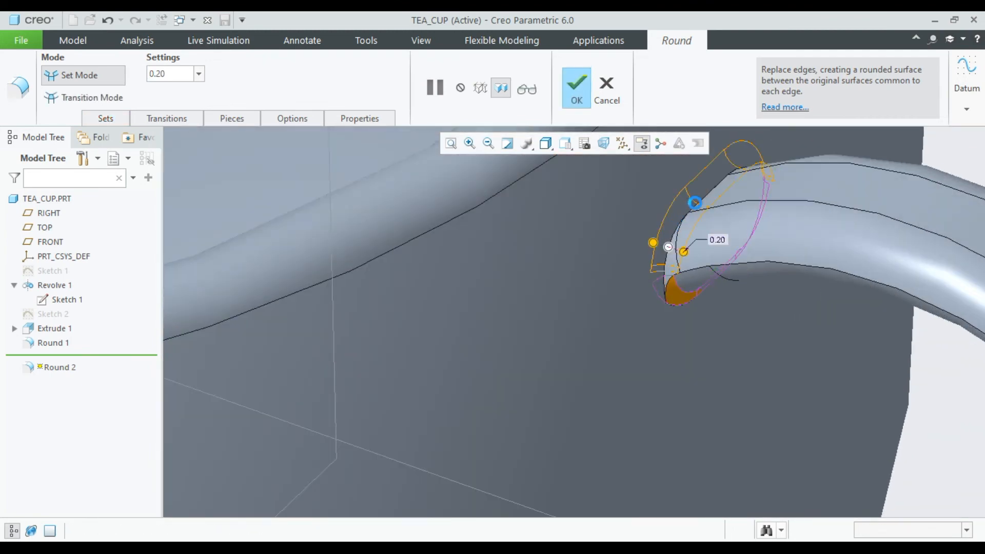
{"action": "scroll", "coordinate": [702, 279], "scroll_direction": "up", "scroll_amount": 5}
{"action": "scroll", "coordinate": [706, 282], "scroll_direction": "down", "scroll_amount": 4}
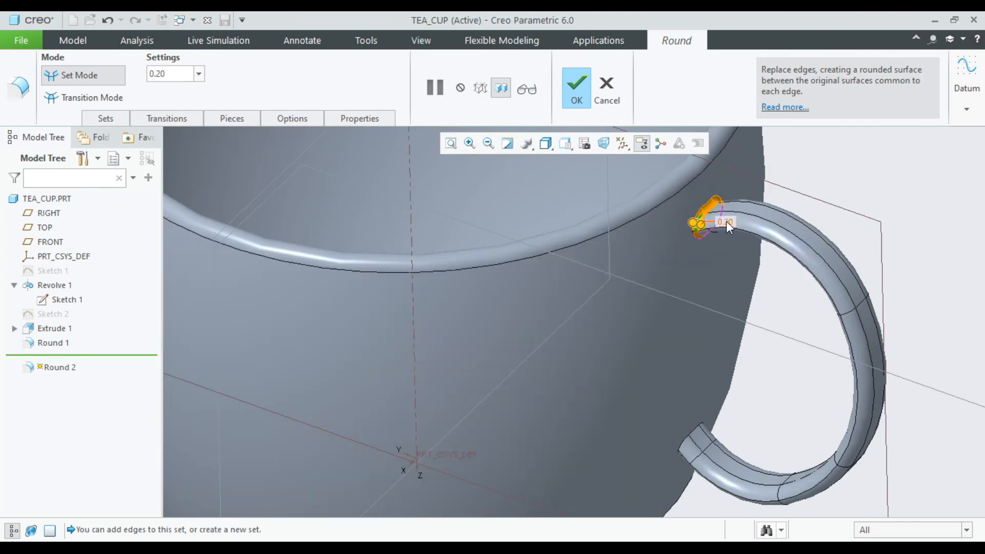
Set the round radius at the handle's upper joint to 0.40
{"action": "double_click", "coordinate": [728, 217]}
{"action": "type", "text": "0."}
{"action": "scroll", "coordinate": [730, 341], "scroll_direction": "up", "scroll_amount": 3}
{"action": "scroll", "coordinate": [728, 388], "scroll_direction": "down", "scroll_amount": 3}
{"action": "scroll", "coordinate": [739, 341], "scroll_direction": "up", "scroll_amount": 3}
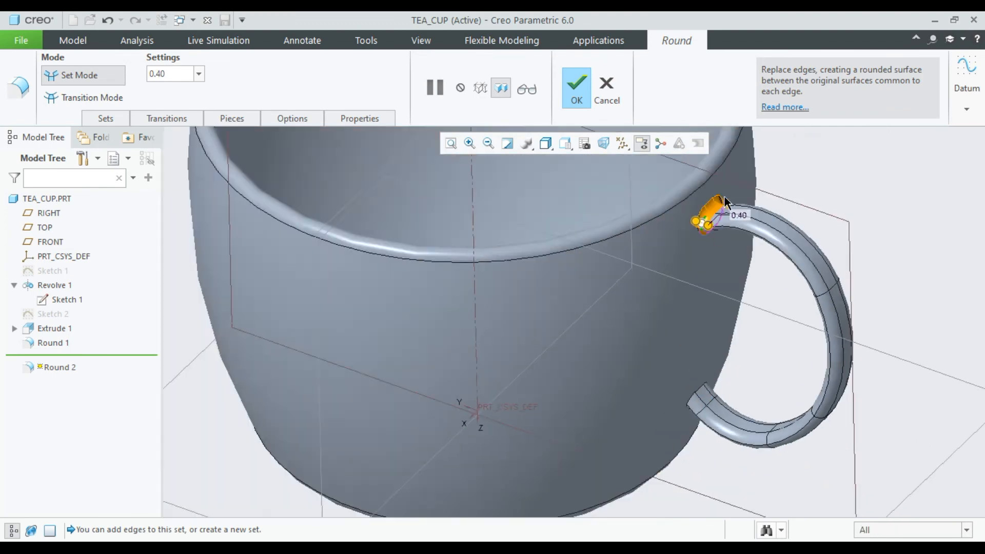
Try a 0.50 radius for the round at the handle's upper joint, and set it back to 0.40
{"action": "scroll", "coordinate": [731, 220], "scroll_direction": "down", "scroll_amount": 4}
{"action": "double_click", "coordinate": [733, 238]}
{"action": "type", "text": "0.5"}
{"action": "key", "text": "Return"}
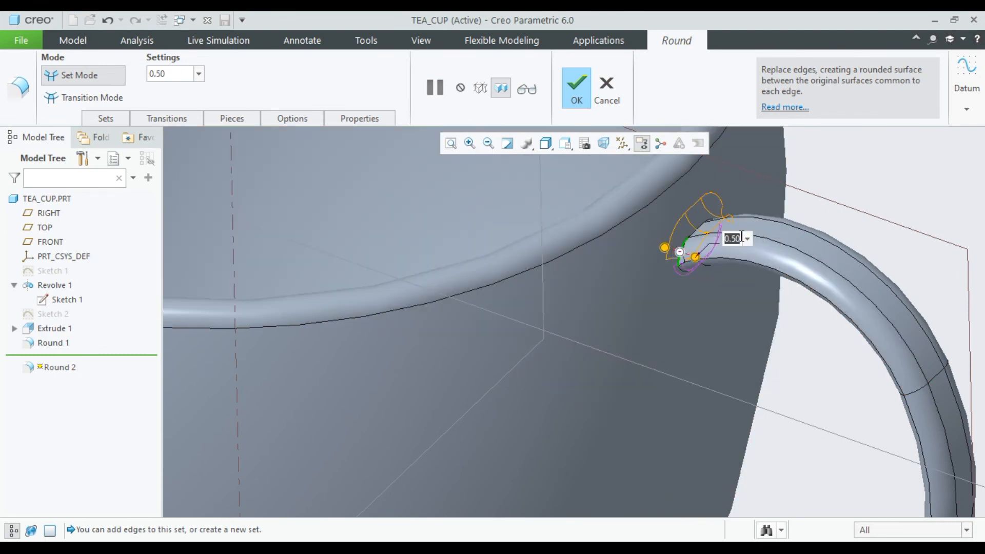
{"action": "type", "text": "0.4"}
{"action": "key", "text": "Return"}
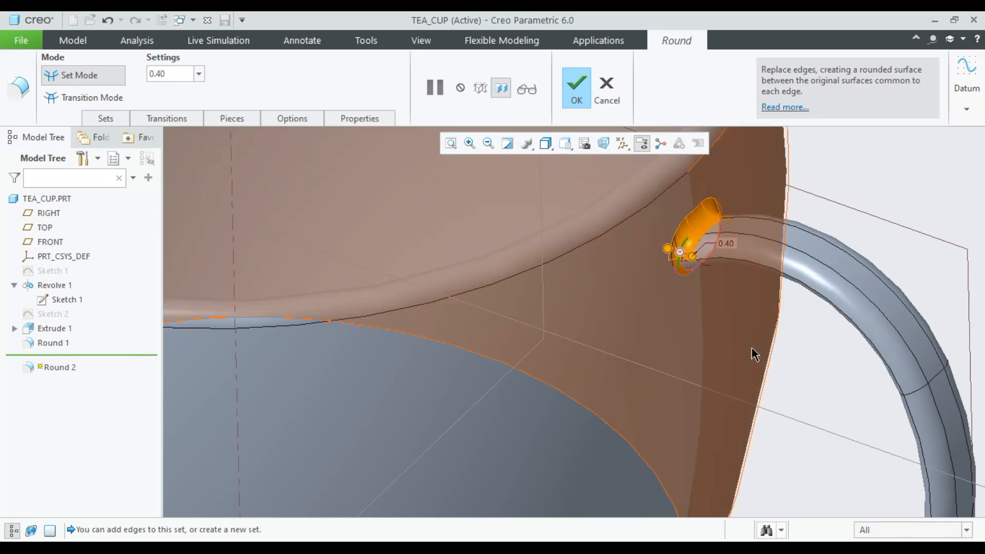
Add the edge where the handle's lower end meets the cup wall to the 0.40 round, and complete the feature
{"action": "scroll", "coordinate": [743, 377], "scroll_direction": "up", "scroll_amount": 6}
{"action": "scroll", "coordinate": [738, 402], "scroll_direction": "down", "scroll_amount": 4}
{"action": "scroll", "coordinate": [726, 434], "scroll_direction": "down", "scroll_amount": 3}
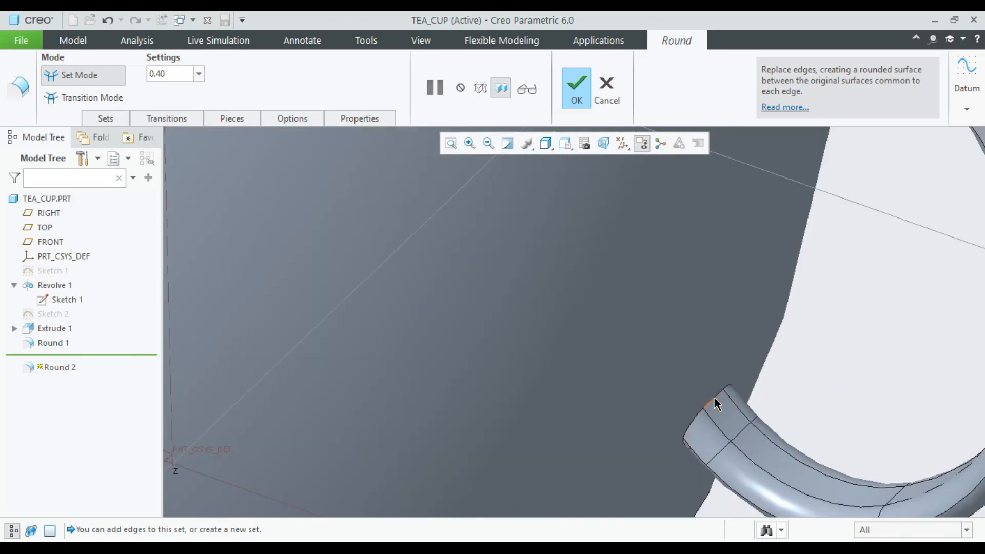
{"action": "left_click", "coordinate": [717, 404]}
{"action": "scroll", "coordinate": [711, 403], "scroll_direction": "up", "scroll_amount": 5}
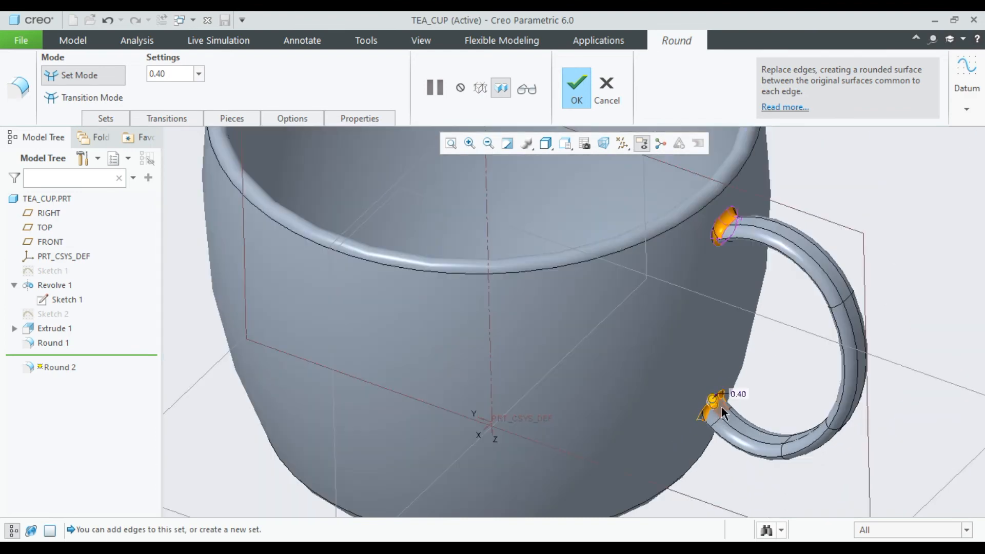
{"action": "middle_click_drag", "start_coordinate": [713, 398], "coordinate": [716, 301]}
{"action": "scroll", "coordinate": [718, 318], "scroll_direction": "down", "scroll_amount": 4}
{"action": "scroll", "coordinate": [721, 343], "scroll_direction": "down", "scroll_amount": 2}
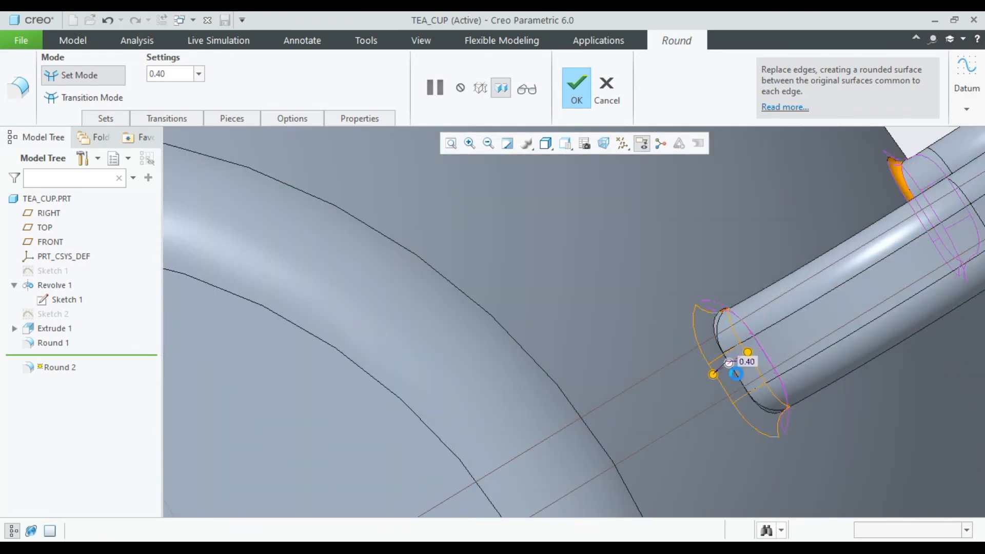
{"action": "scroll", "coordinate": [696, 332], "scroll_direction": "up", "scroll_amount": 6}
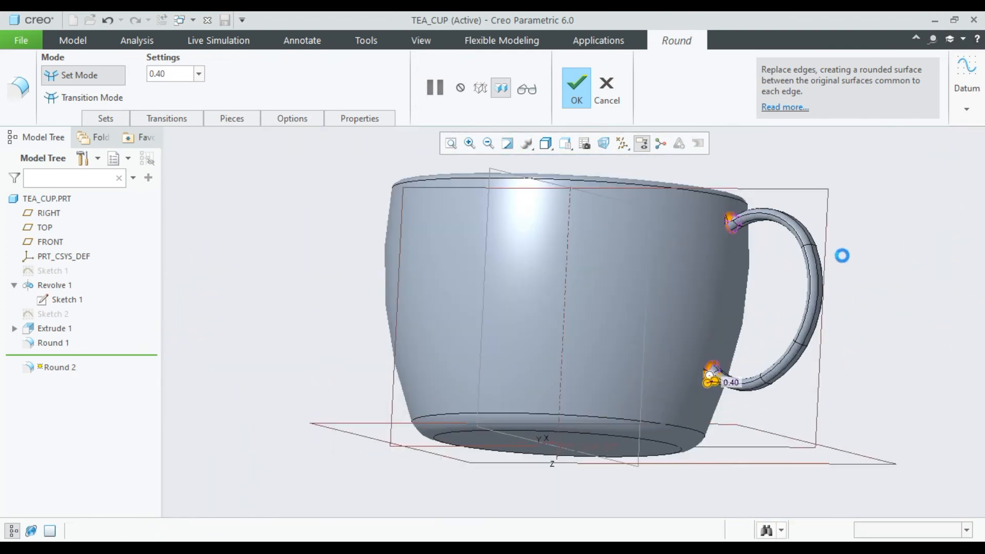
{"action": "middle_click", "coordinate": [861, 251]}
Refit the model and examine the rounded handle joints and the cup from several sides
{"action": "middle_click_drag", "start_coordinate": [861, 252], "coordinate": [883, 267]}
{"action": "scroll", "coordinate": [871, 218], "scroll_direction": "up", "scroll_amount": 4}
{"action": "scroll", "coordinate": [870, 196], "scroll_direction": "down", "scroll_amount": 1}
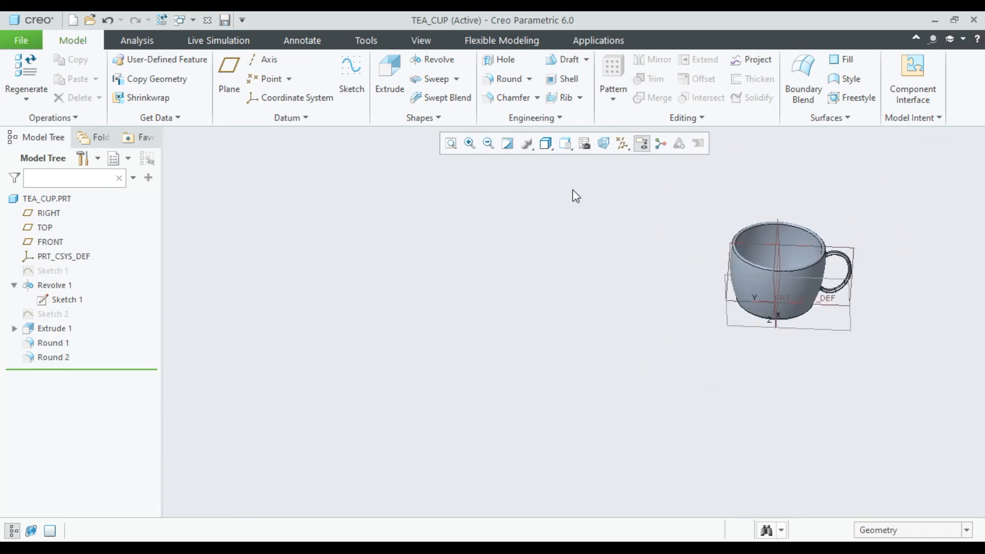
{"action": "left_click", "coordinate": [451, 144]}
{"action": "middle_click_drag", "start_coordinate": [844, 345], "coordinate": [717, 197]}
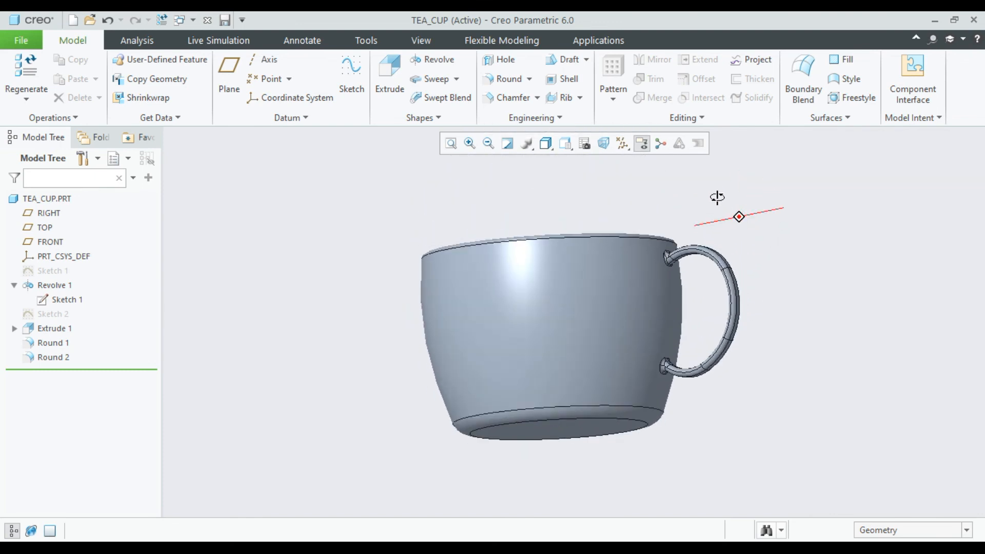
{"action": "middle_click_drag", "start_coordinate": [718, 198], "coordinate": [738, 211]}
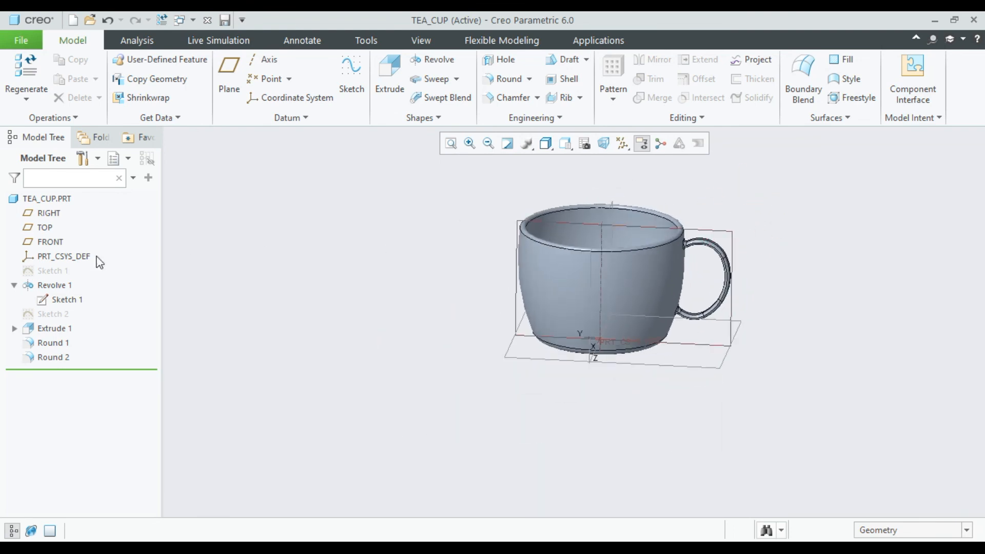
Apply the transparent appearance from My Appearances to the whole tea cup part
{"action": "left_click", "coordinate": [47, 199]}
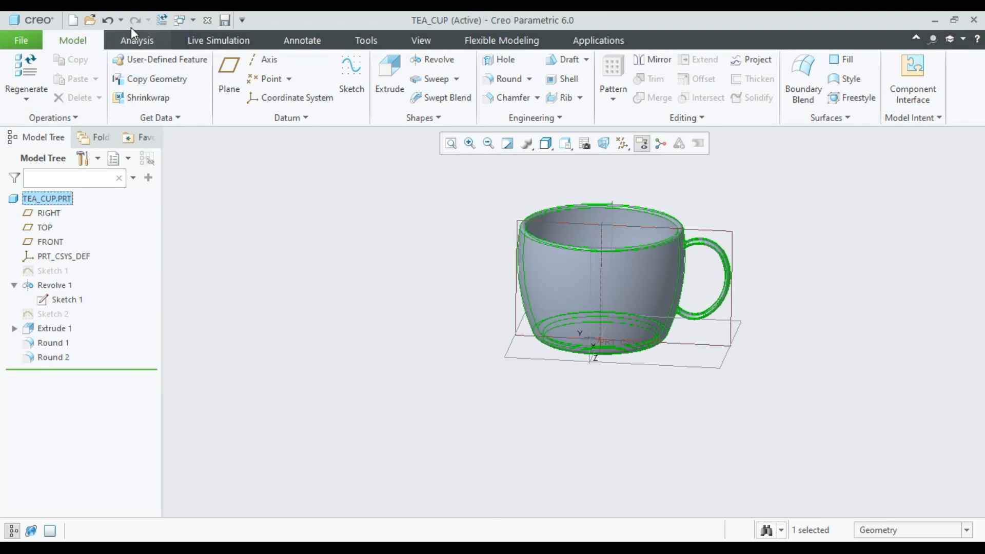
{"action": "left_click", "coordinate": [412, 37]}
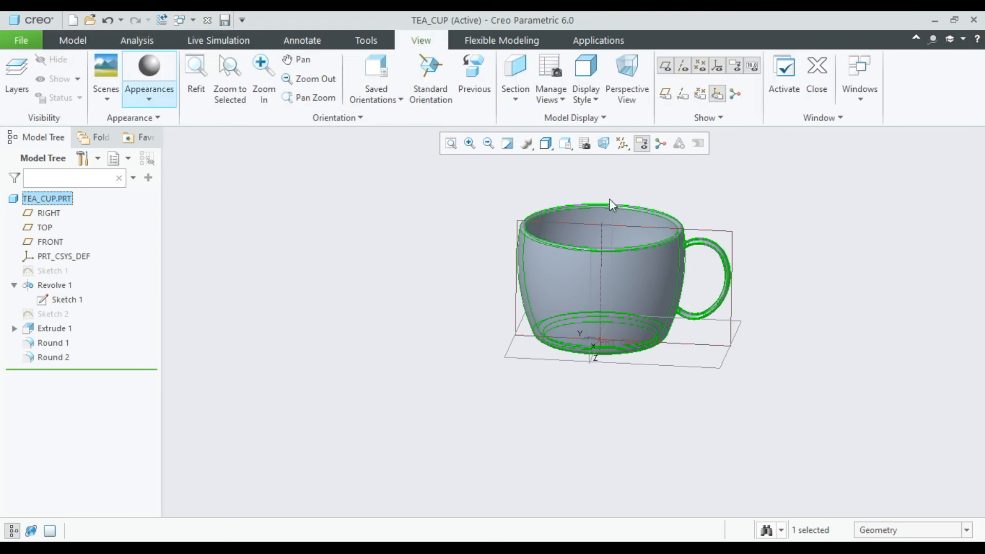
{"action": "left_click", "coordinate": [109, 128]}
{"action": "left_click", "coordinate": [160, 97]}
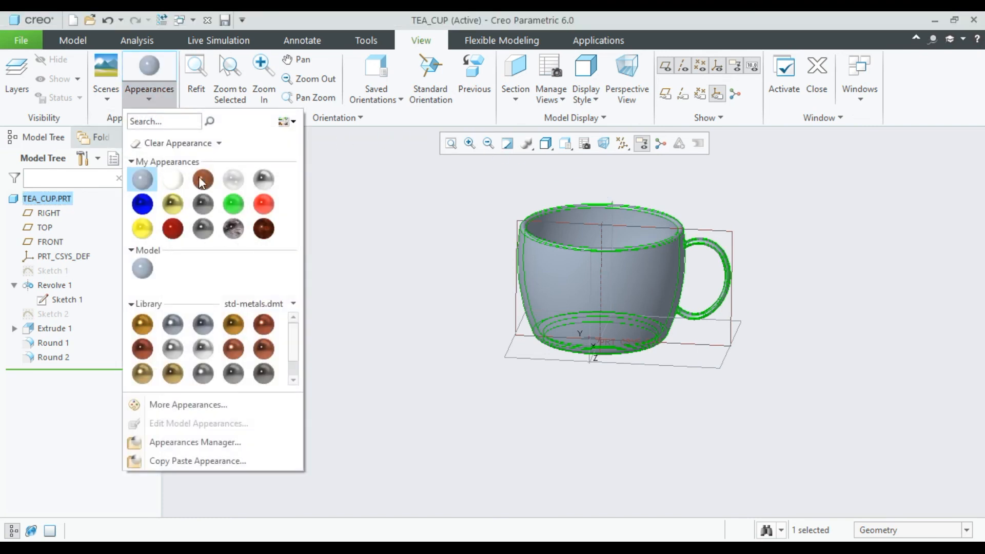
{"action": "left_click", "coordinate": [231, 179]}
{"action": "left_click", "coordinate": [149, 93]}
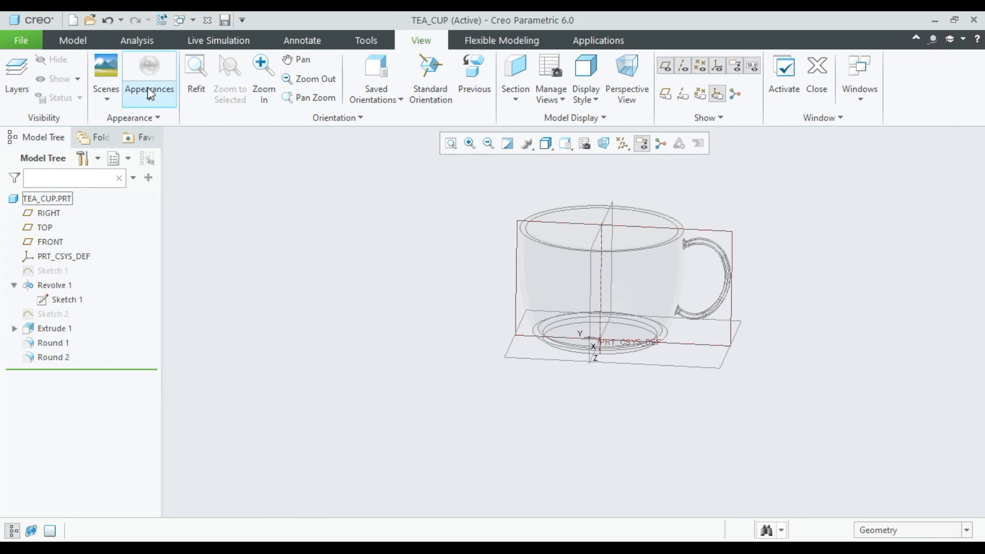
{"action": "left_click", "coordinate": [167, 171]}
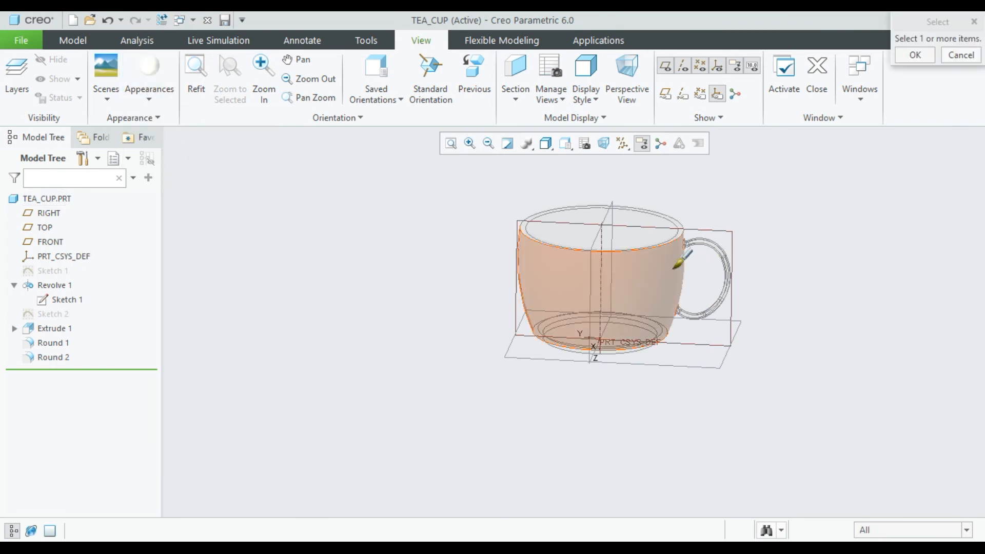
{"action": "left_click", "coordinate": [620, 238]}
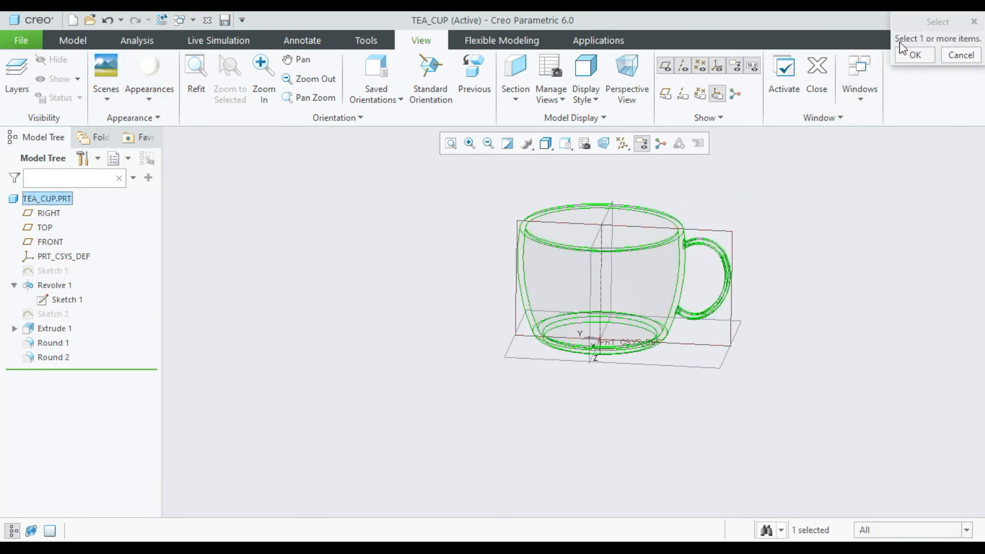
{"action": "left_click", "coordinate": [945, 55]}
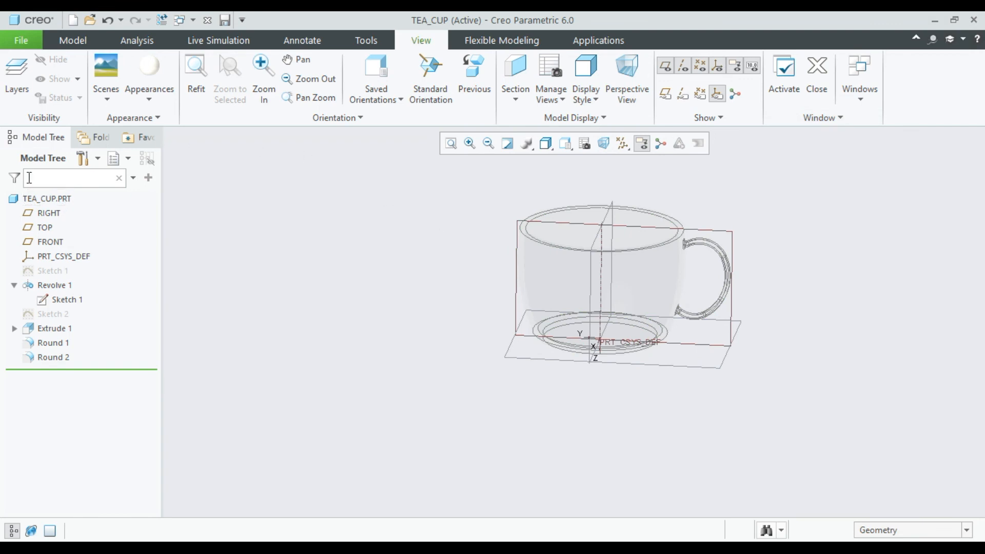
Create a pale grey-green appearance with RGB 163.7, 191.0, 183.8 and apply it to the whole cup part
{"action": "left_click", "coordinate": [46, 199]}
{"action": "left_click", "coordinate": [162, 99]}
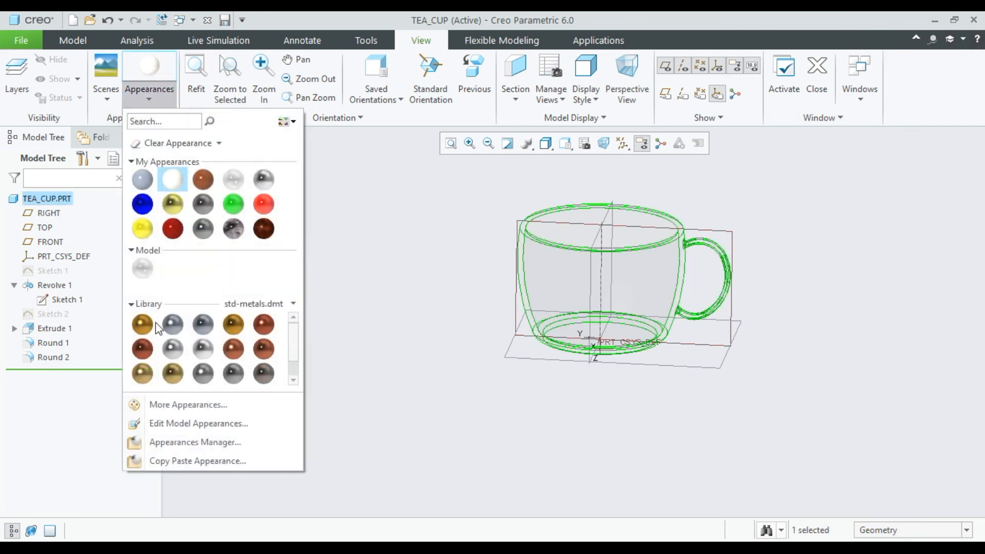
{"action": "left_click", "coordinate": [203, 405]}
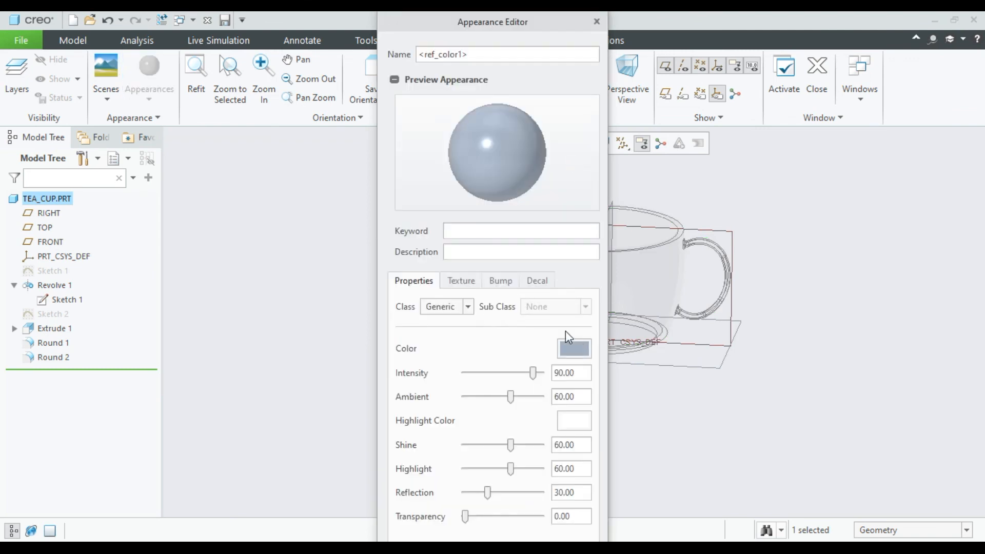
{"action": "left_click", "coordinate": [575, 344]}
{"action": "left_click", "coordinate": [869, 209]}
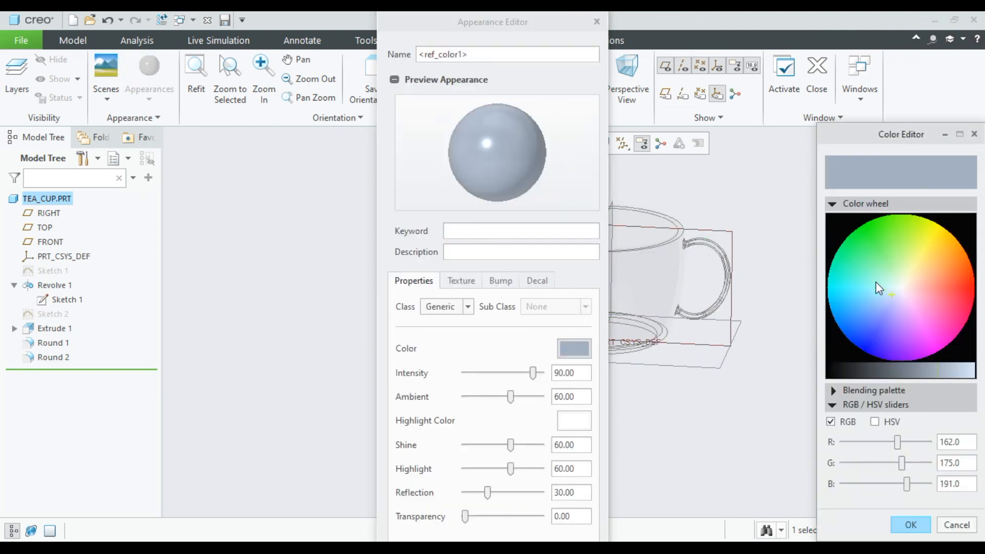
{"action": "left_click_drag", "start_coordinate": [887, 288], "coordinate": [903, 287]}
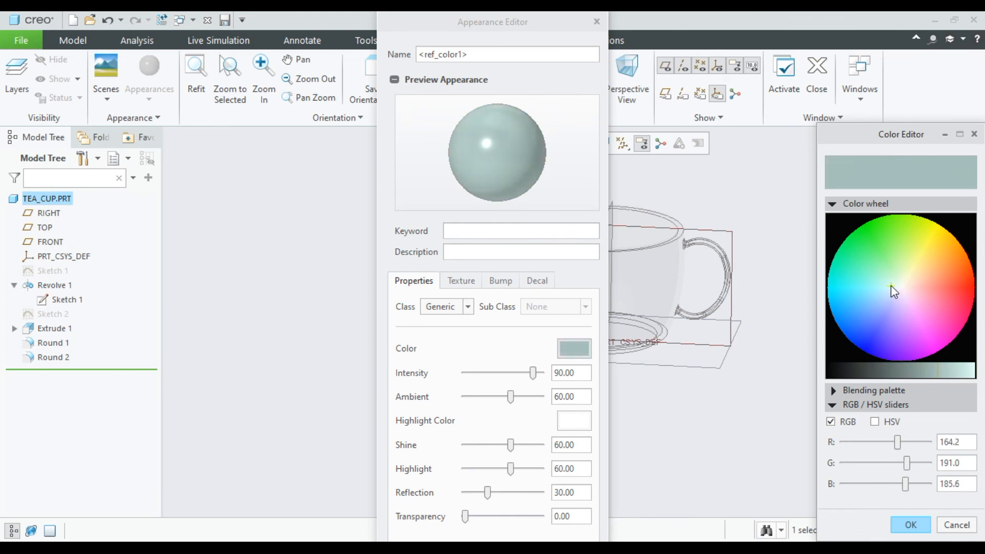
{"action": "left_click_drag", "start_coordinate": [879, 137], "coordinate": [823, 70]}
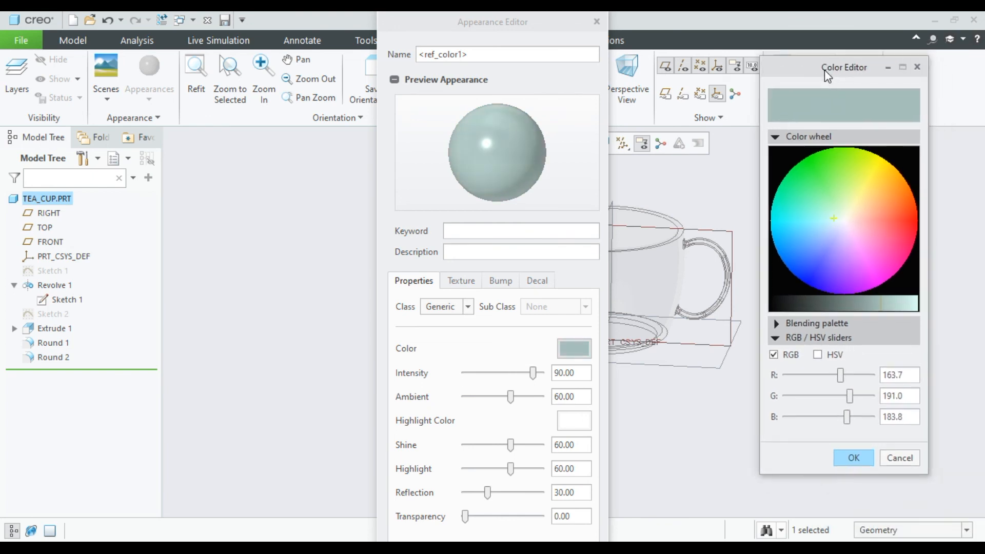
{"action": "left_click", "coordinate": [850, 459]}
{"action": "key", "text": "Escape"}
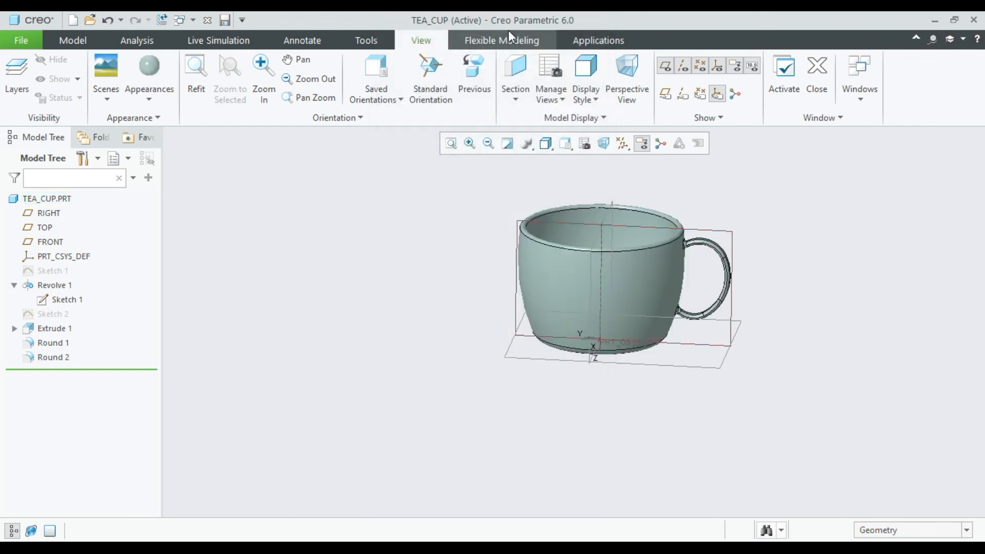
Hide all datum planes, axes, points and coordinate systems so that only the cup is displayed
{"action": "scroll", "coordinate": [635, 176], "scroll_direction": "down", "scroll_amount": 3}
{"action": "scroll", "coordinate": [684, 193], "scroll_direction": "up", "scroll_amount": 2}
{"action": "middle_click_drag", "start_coordinate": [684, 194], "coordinate": [687, 210]}
{"action": "mouse_move", "coordinate": [785, 212]}
{"action": "middle_mouse_down"}
{"action": "mouse_move", "coordinate": [800, 205]}
{"action": "mouse_move", "coordinate": [800, 160]}
{"action": "mouse_move", "coordinate": [749, 200]}
{"action": "mouse_move", "coordinate": [767, 209]}
{"action": "mouse_move", "coordinate": [778, 193]}
{"action": "mouse_move", "coordinate": [787, 215]}
{"action": "middle_mouse_up"}
{"action": "left_click", "coordinate": [642, 143]}
{"action": "left_click", "coordinate": [651, 161]}
{"action": "scroll", "coordinate": [793, 232], "scroll_direction": "down", "scroll_amount": 3}
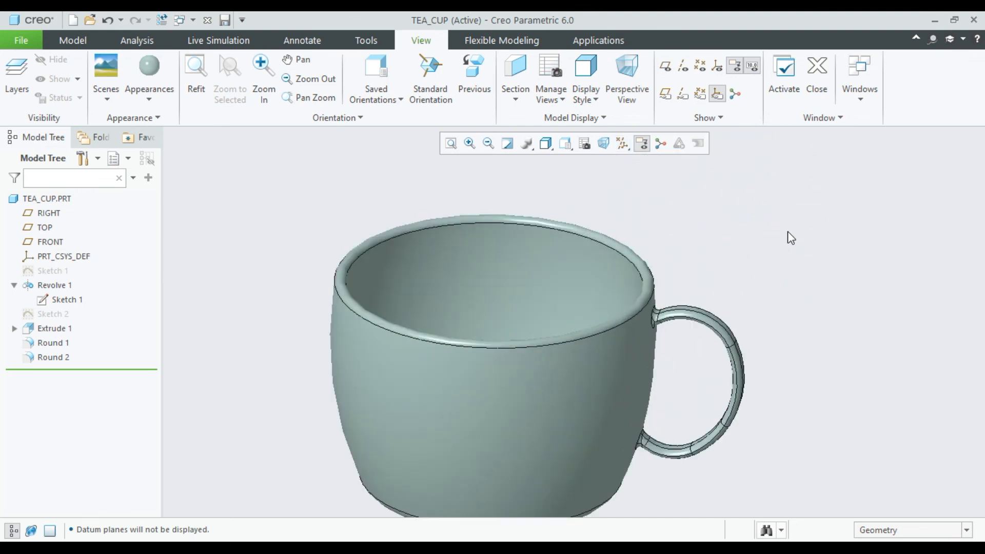
{"action": "scroll", "coordinate": [773, 245], "scroll_direction": "up", "scroll_amount": 3}
Apply a bright silver metal appearance from the std-metals library to the whole cup part
{"action": "left_click", "coordinate": [47, 198]}
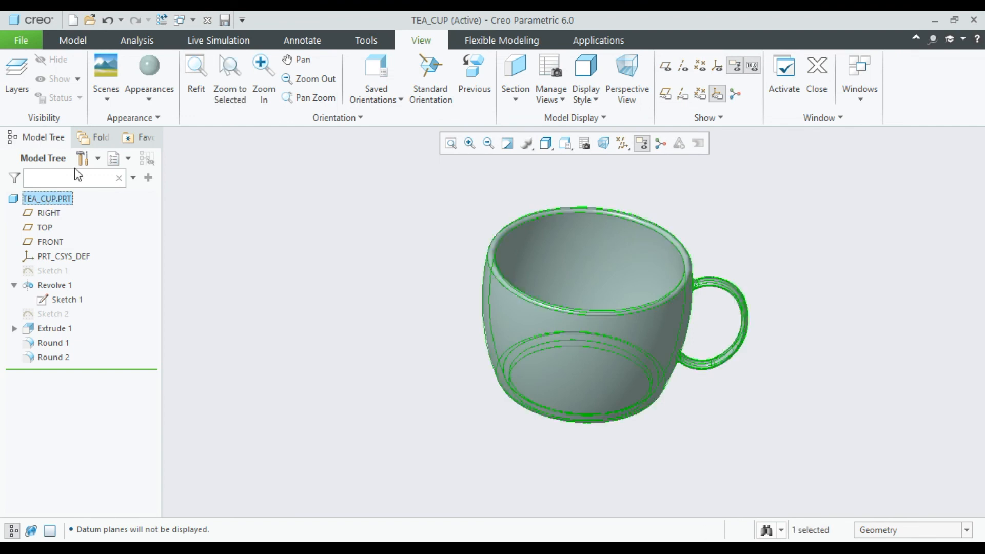
{"action": "left_click", "coordinate": [148, 99]}
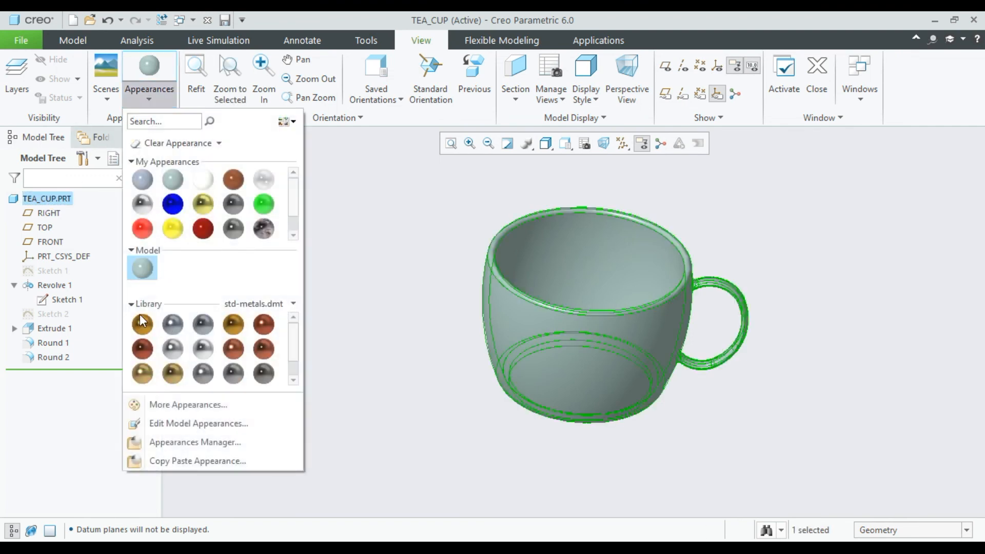
{"action": "left_click", "coordinate": [204, 350]}
{"action": "middle_click_drag", "start_coordinate": [380, 338], "coordinate": [496, 268]}
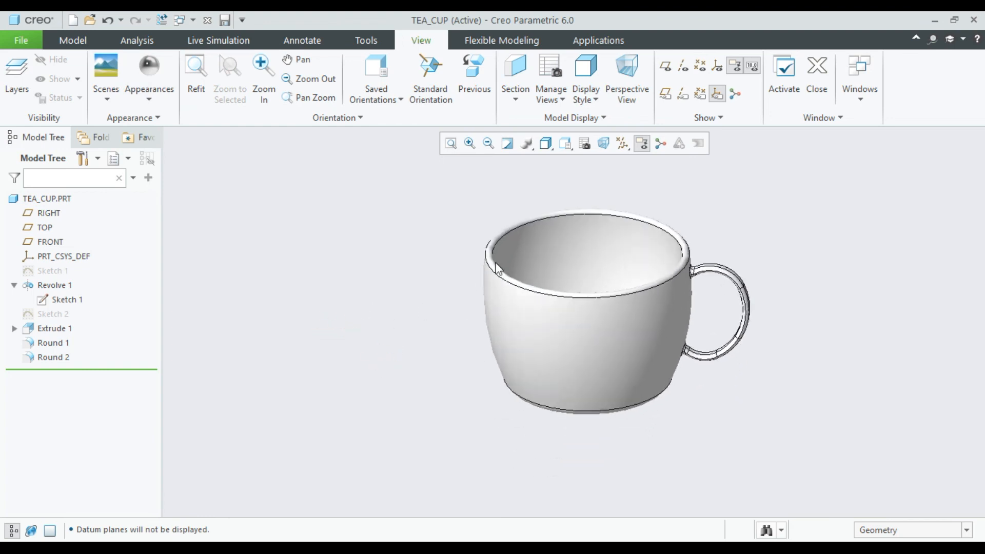
Apply a copper-coloured metal appearance from the std-metals library to the whole cup part
{"action": "left_click", "coordinate": [45, 199]}
{"action": "left_click", "coordinate": [146, 102]}
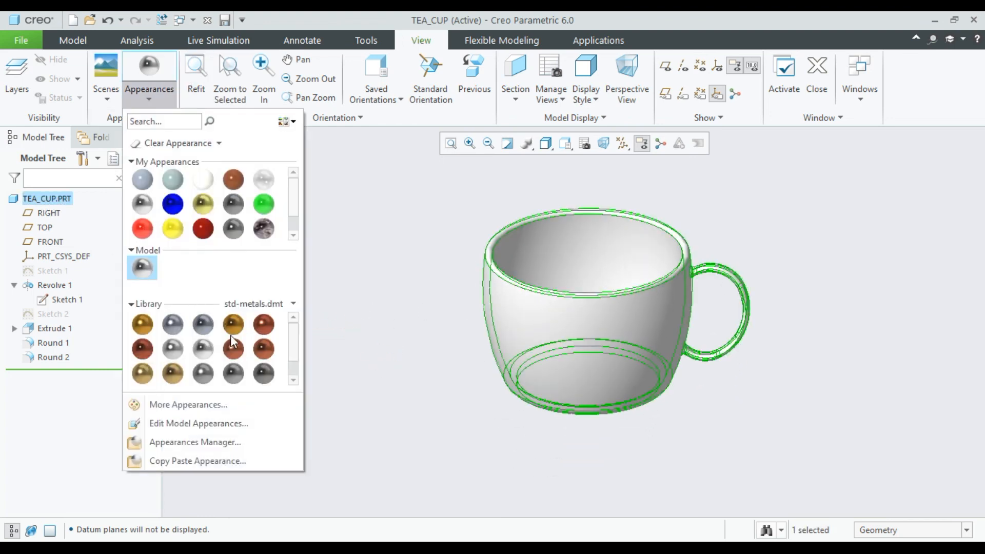
{"action": "left_click", "coordinate": [234, 348]}
{"action": "middle_click_drag", "start_coordinate": [238, 352], "coordinate": [433, 283]}
{"action": "scroll", "coordinate": [389, 279], "scroll_direction": "down", "scroll_amount": 3}
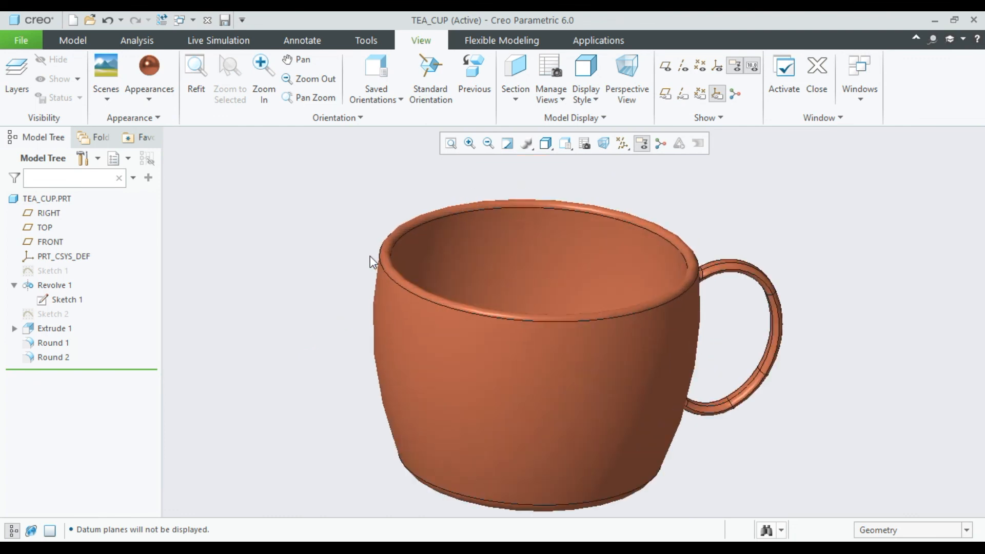
Examine the copper-coloured cup's interior, rim and handle from different angles and distances
{"action": "middle_click_drag", "start_coordinate": [343, 298], "coordinate": [390, 342]}
{"action": "scroll", "coordinate": [360, 311], "scroll_direction": "up", "scroll_amount": 2}
{"action": "scroll", "coordinate": [271, 390], "scroll_direction": "down", "scroll_amount": 2}
{"action": "scroll", "coordinate": [390, 343], "scroll_direction": "up", "scroll_amount": 2}
{"action": "scroll", "coordinate": [401, 359], "scroll_direction": "down", "scroll_amount": 2}
{"action": "middle_click_drag", "start_coordinate": [488, 341], "coordinate": [487, 290]}
{"action": "scroll", "coordinate": [453, 330], "scroll_direction": "down", "scroll_amount": 2}
{"action": "scroll", "coordinate": [468, 261], "scroll_direction": "up", "scroll_amount": 3}
{"action": "scroll", "coordinate": [469, 261], "scroll_direction": "down", "scroll_amount": 3}
{"action": "scroll", "coordinate": [498, 259], "scroll_direction": "up", "scroll_amount": 1}
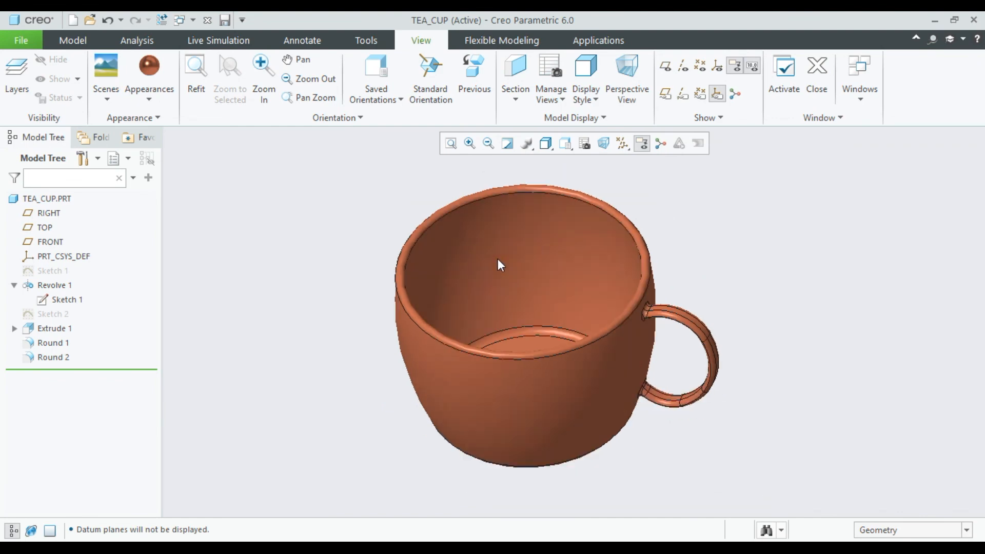
Create a yellow appearance with RGB 191.0, 189.0, 29.8 and apply it to the whole cup part
{"action": "left_click", "coordinate": [78, 199]}
{"action": "left_click", "coordinate": [150, 93]}
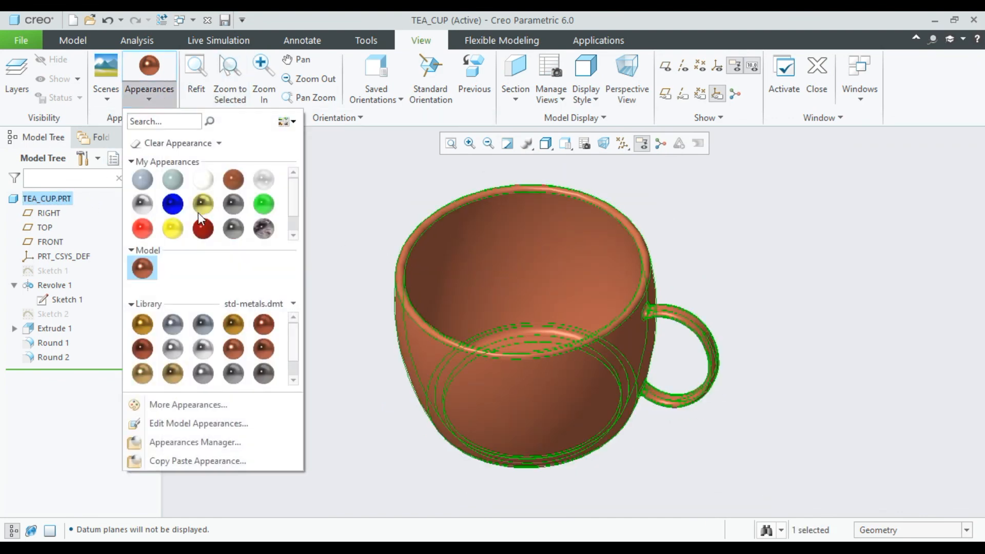
{"action": "left_click", "coordinate": [183, 403]}
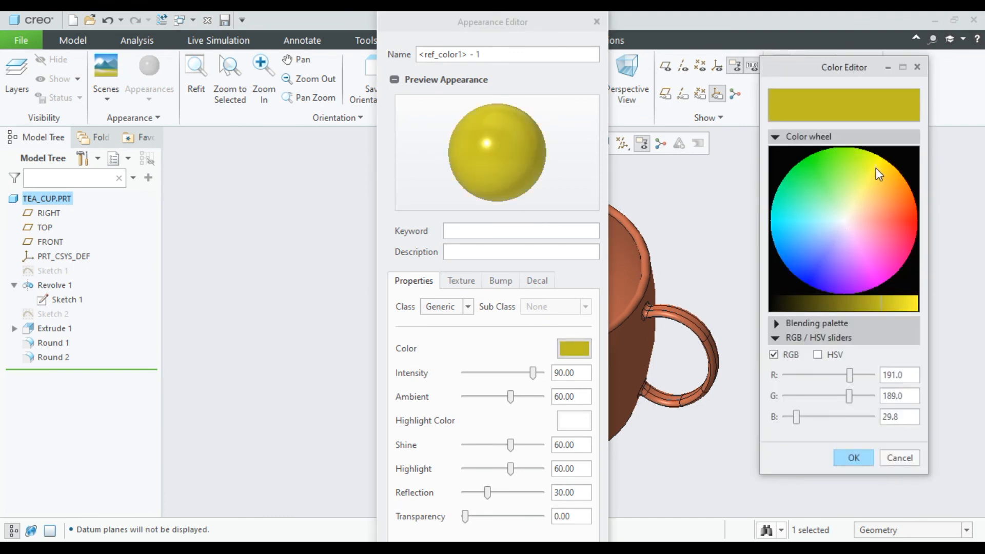
{"action": "left_click", "coordinate": [839, 453]}
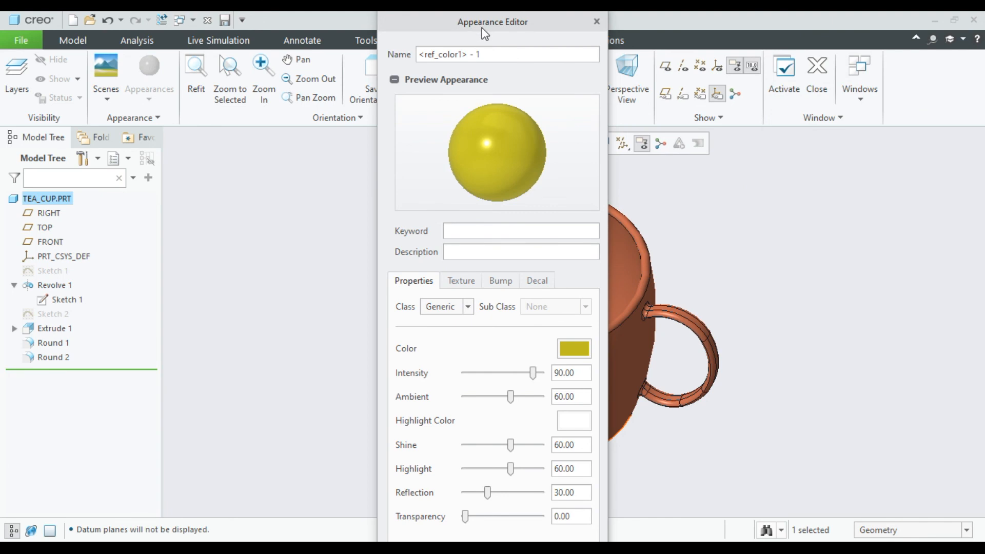
{"action": "key", "text": "Return"}
{"action": "scroll", "coordinate": [694, 223], "scroll_direction": "up", "scroll_amount": 2}
{"action": "mouse_move", "coordinate": [694, 225]}
{"action": "middle_mouse_down"}
{"action": "mouse_move", "coordinate": [692, 215]}
{"action": "mouse_move", "coordinate": [703, 237]}
{"action": "middle_mouse_up"}
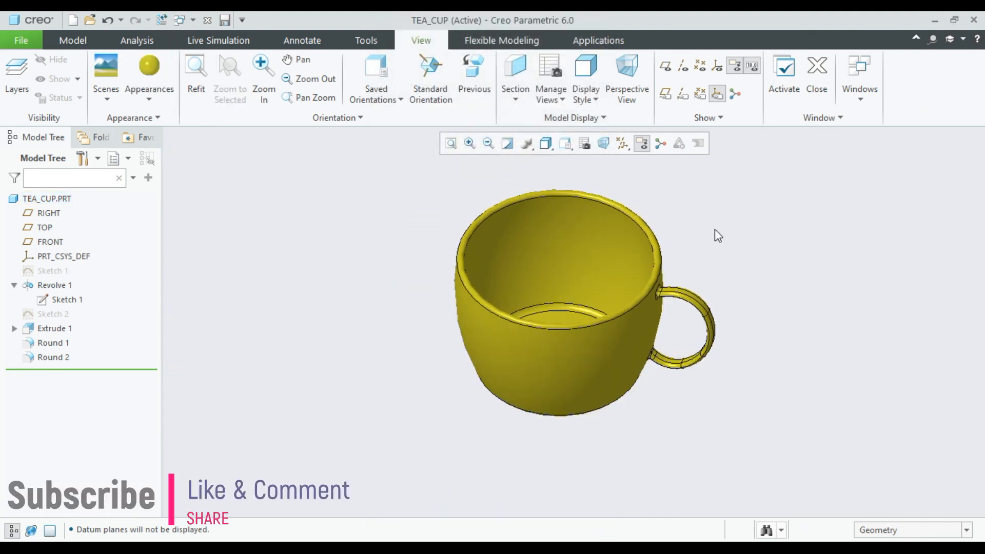